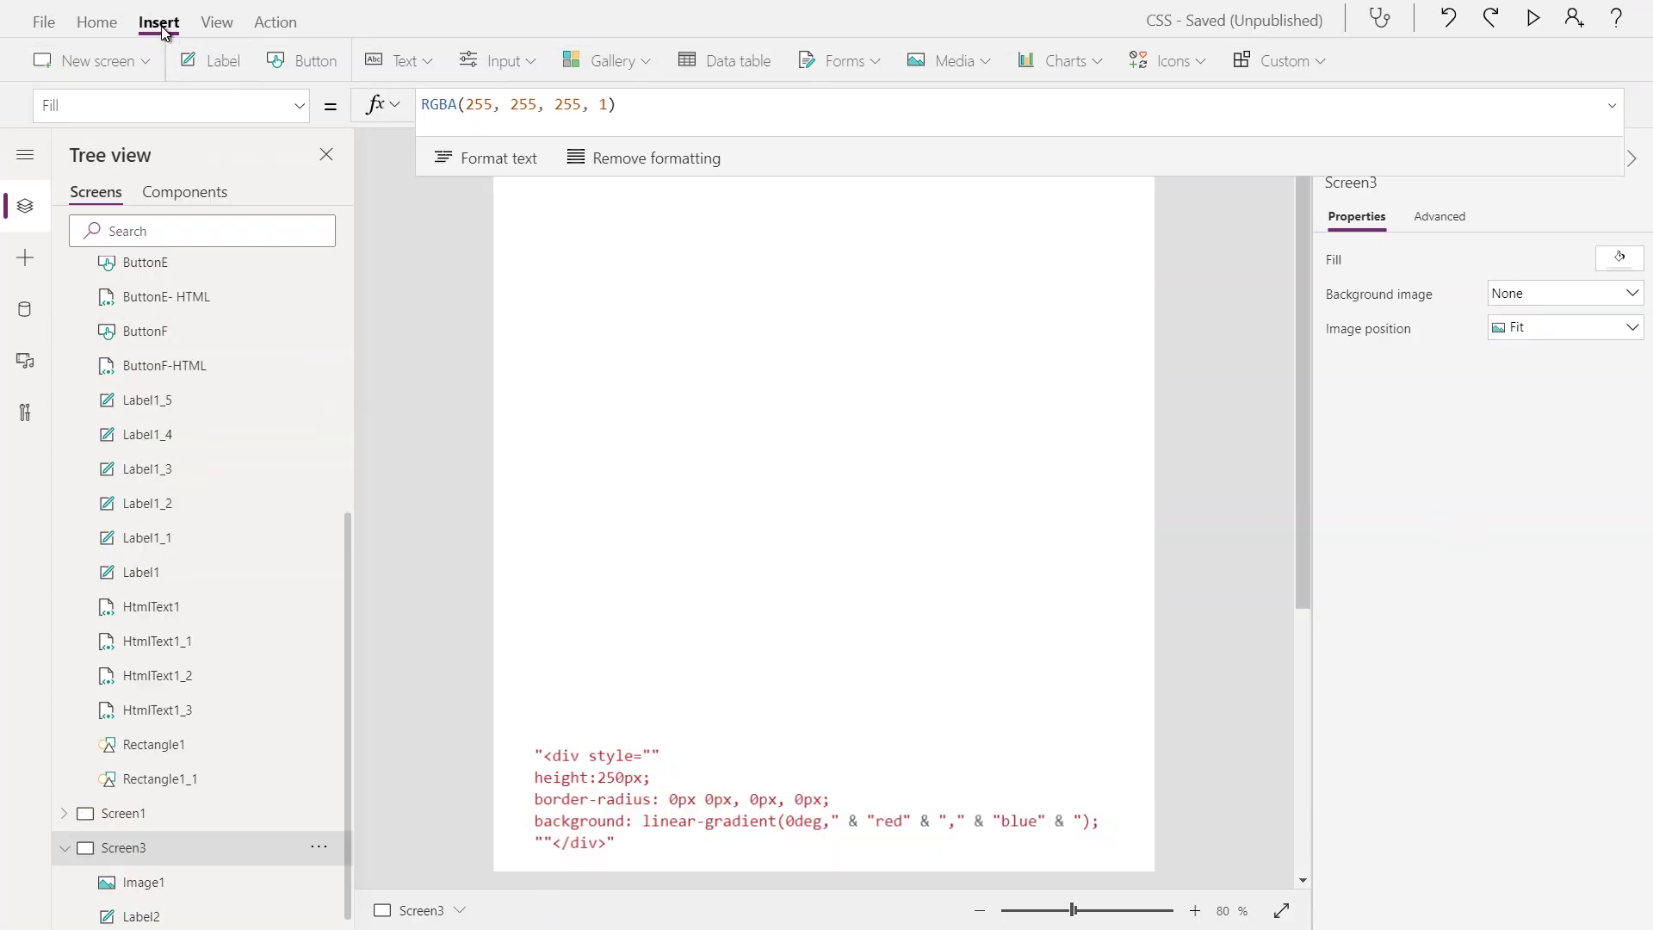
- Insert an HTML text control on Screen3 and place it at about X 188, Y 232
click(406, 67)
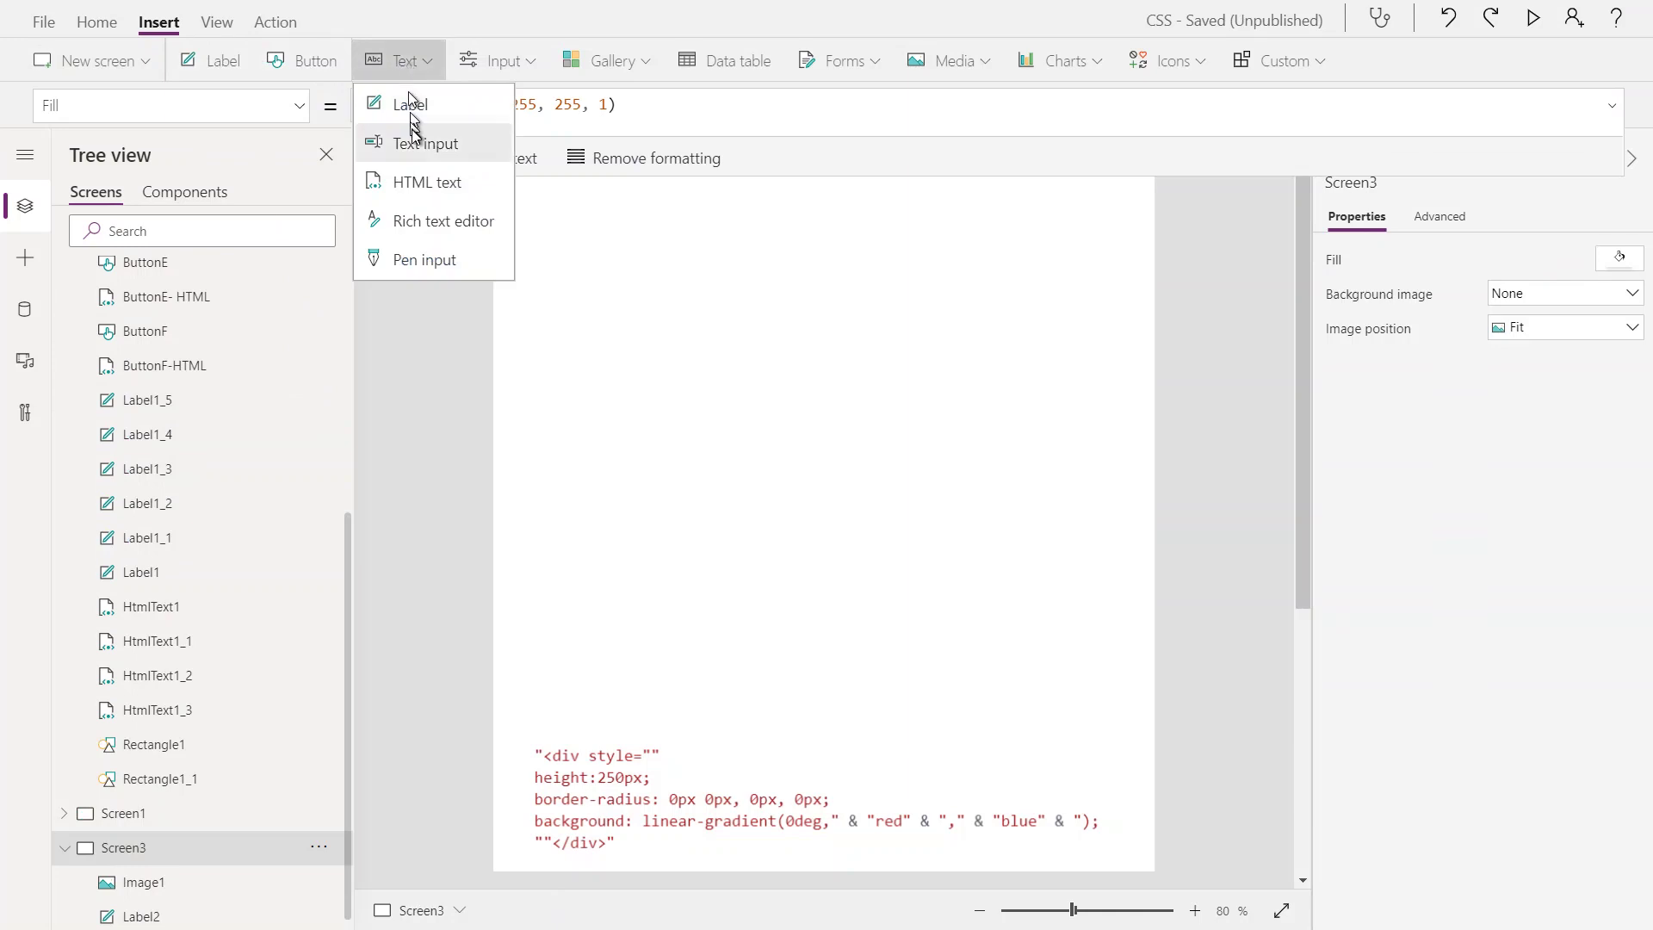
click(422, 179)
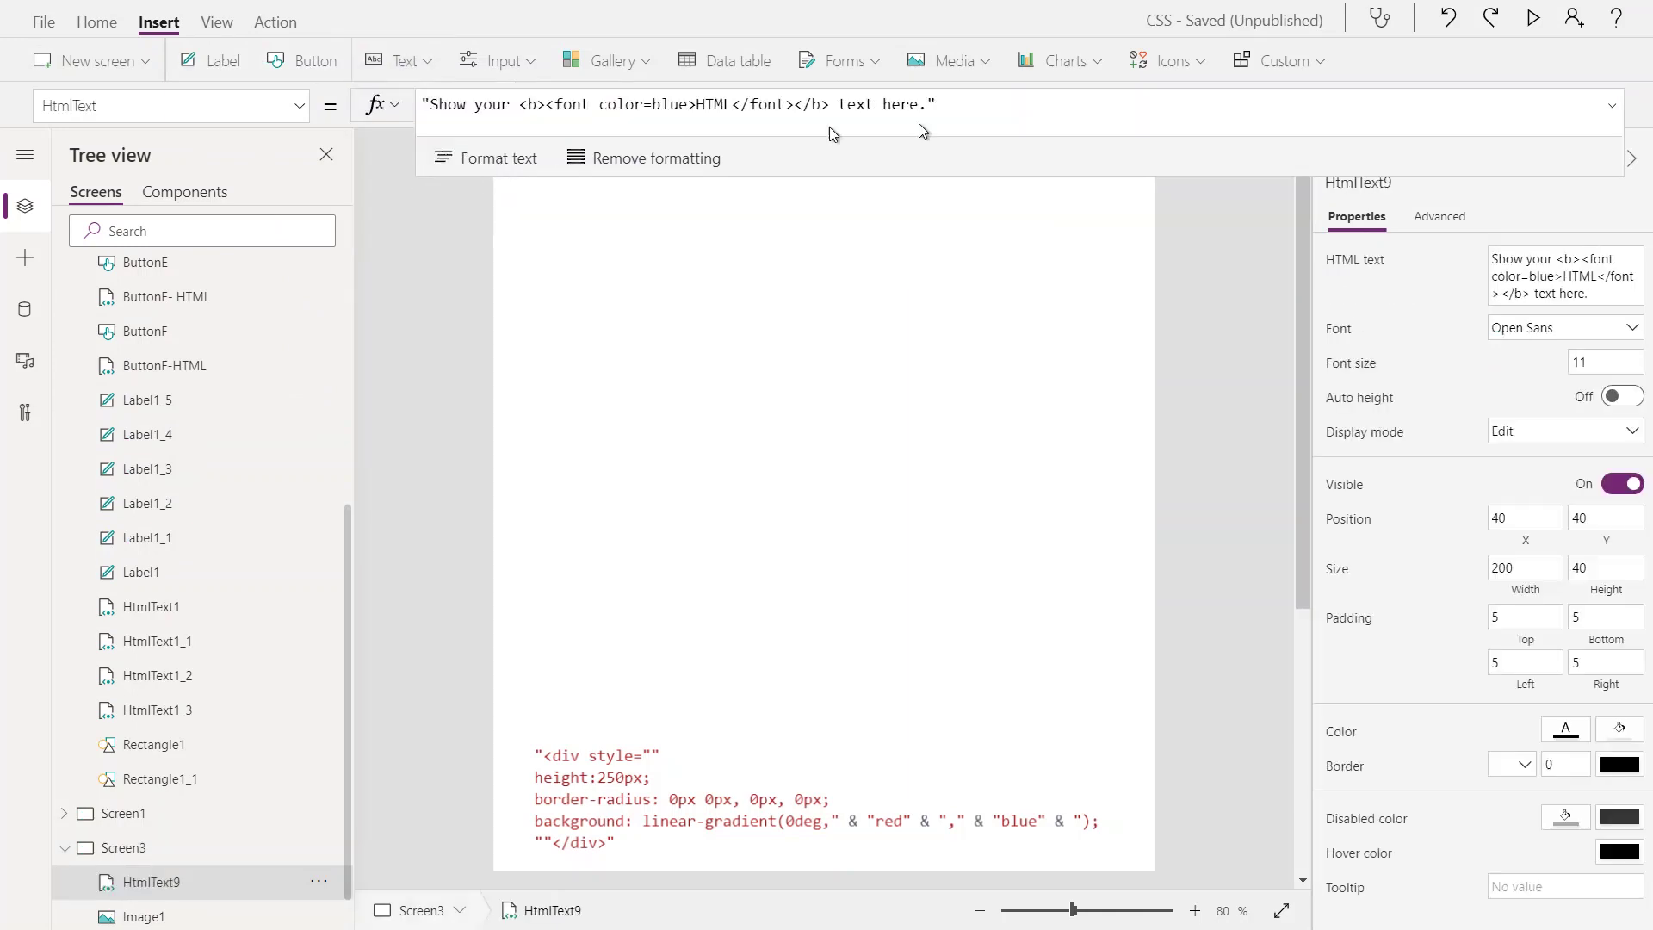
click(1611, 106)
drag(694, 134, 821, 293)
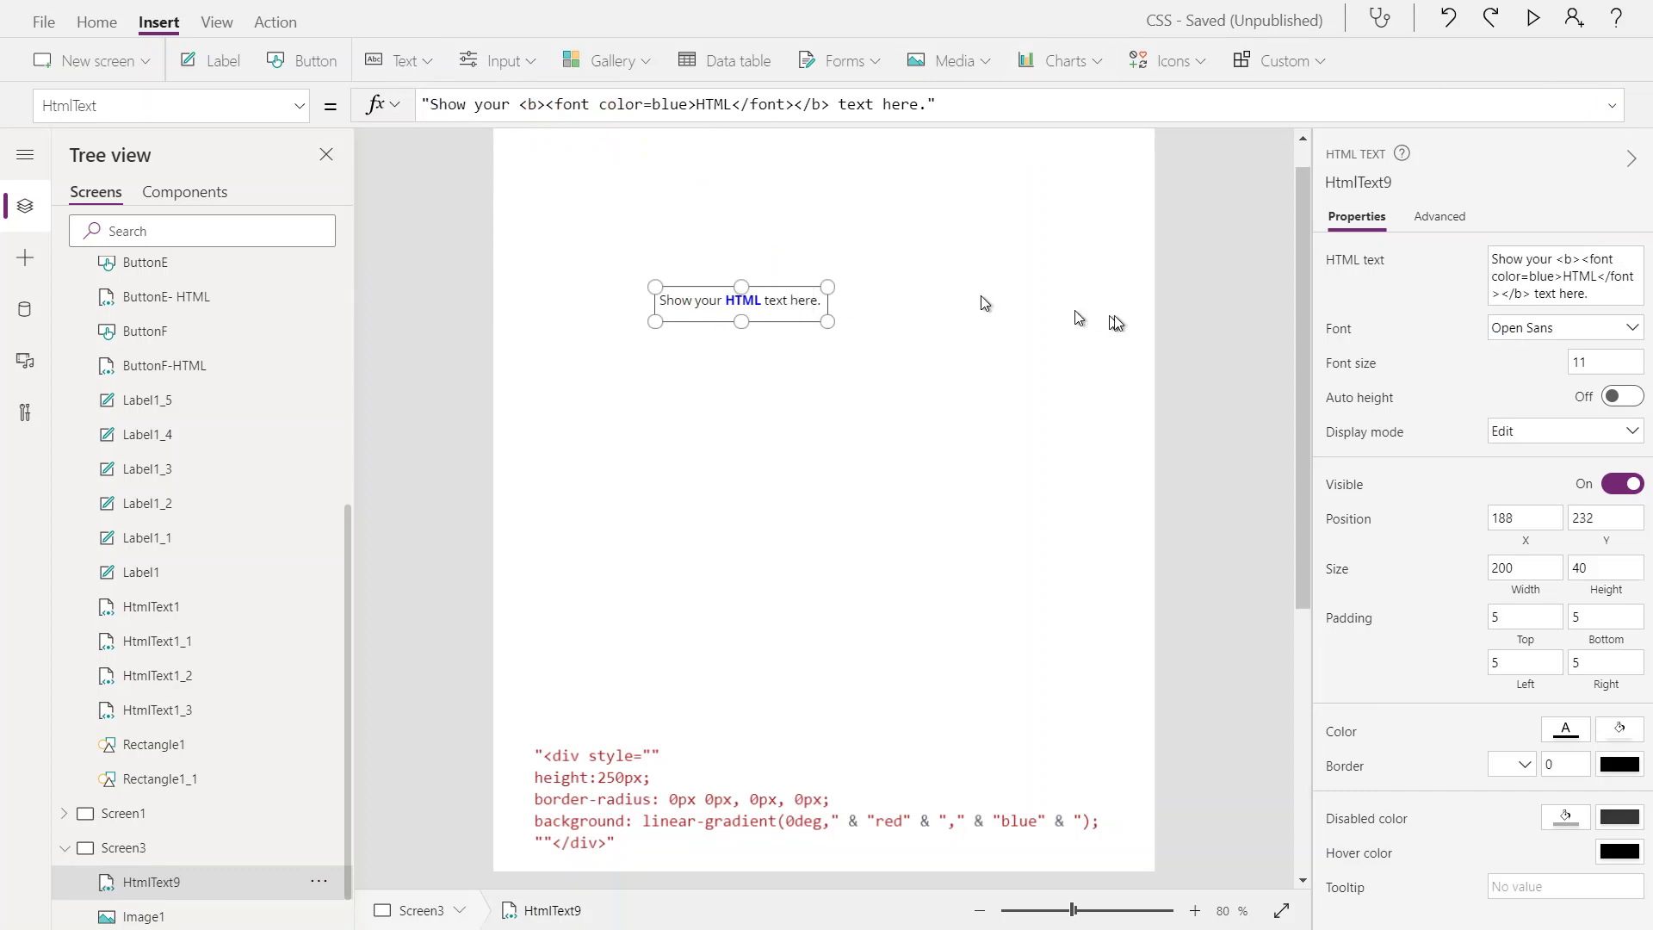
- Set the HTML text control's width to 300 and height to 200
click(1498, 568)
key(BackSpace)
text(3)
key(Tab)
key(BackSpace)
text(200)
- Set the HTML text control's top, bottom, left and right padding to 0
key(Tab)
key(BackSpace)
text(0)
key(Tab)
key(BackSpace)
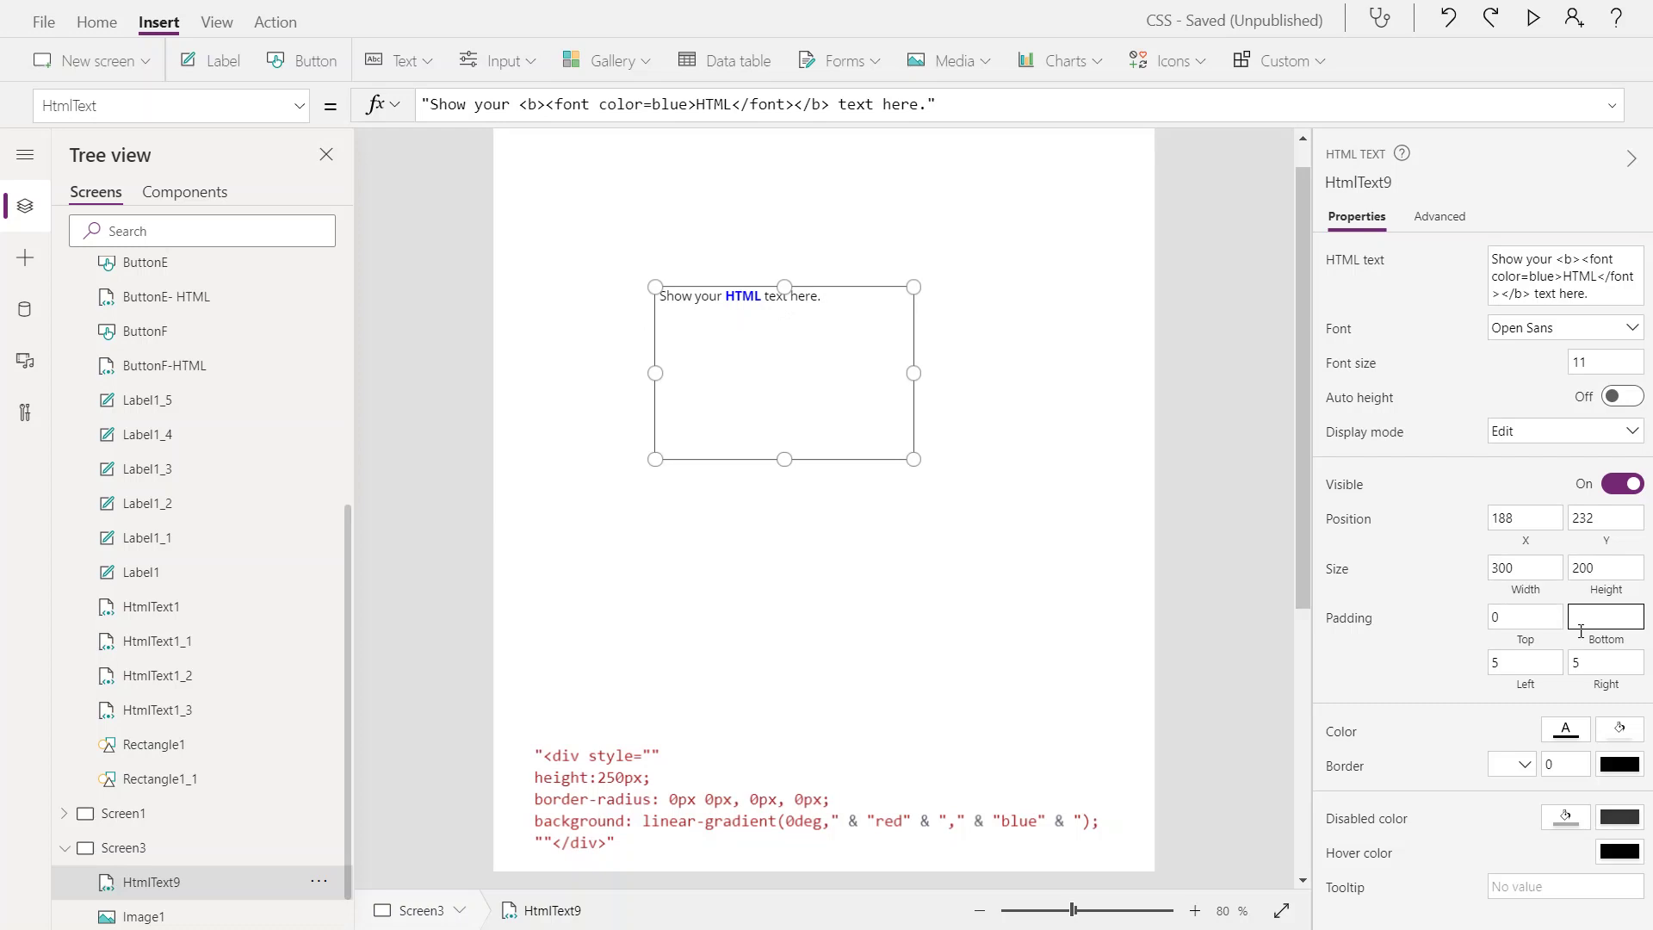
key(Tab)
key(BackSpace)
key(Tab)
key(BackSpace)
text(0)
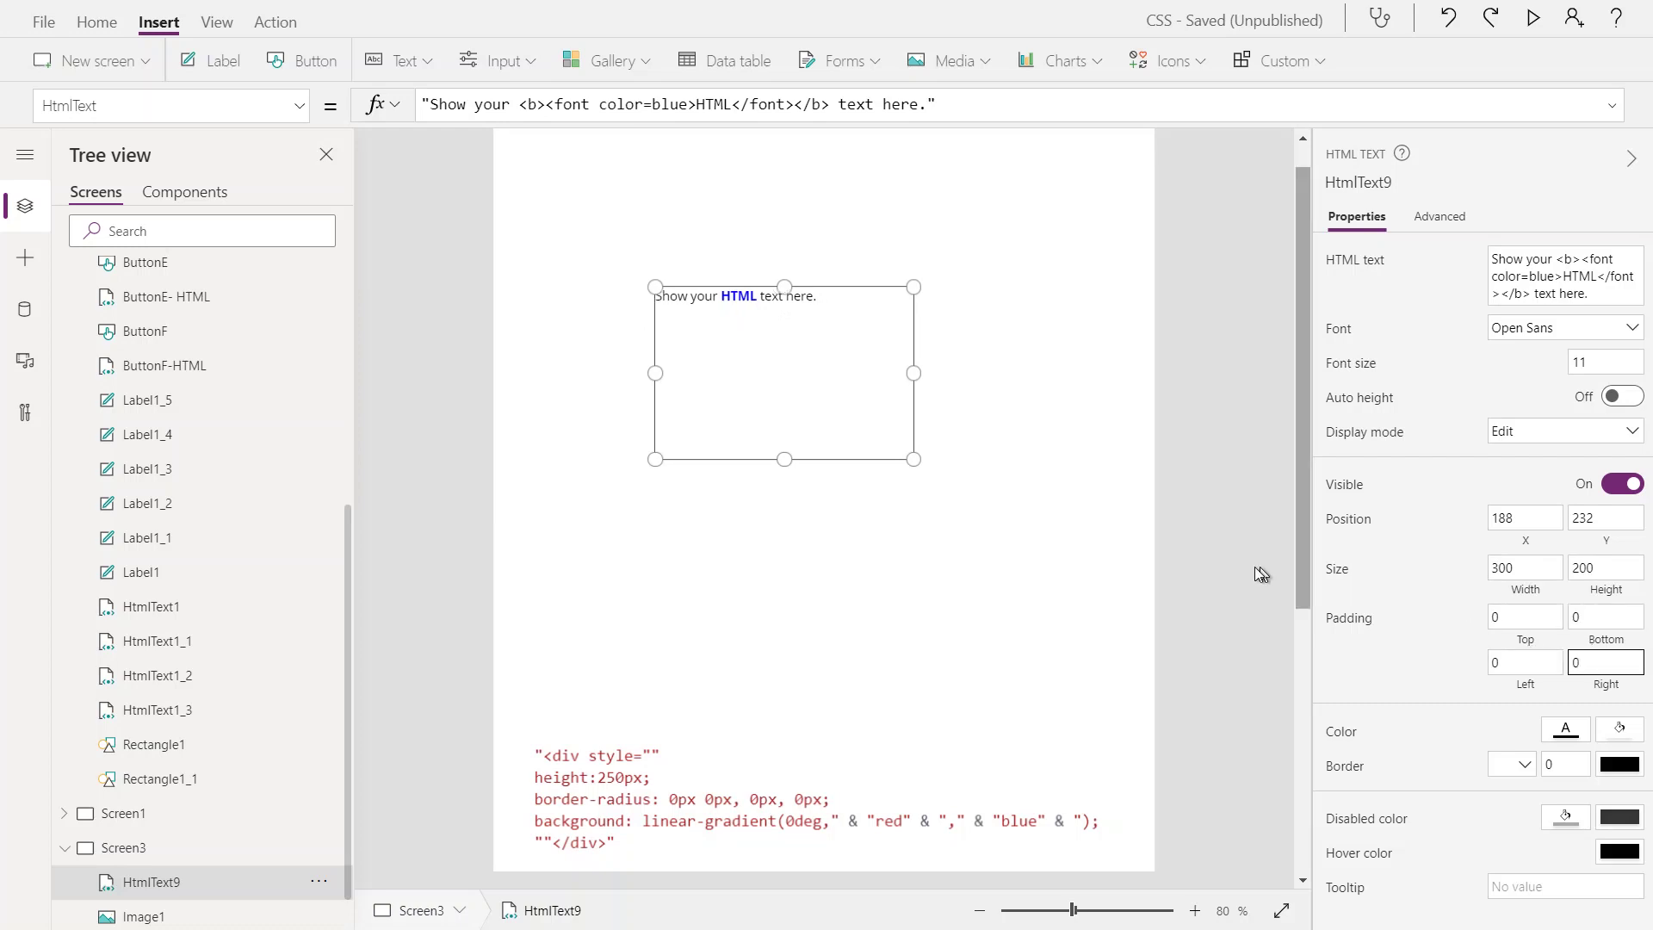
click(1224, 565)
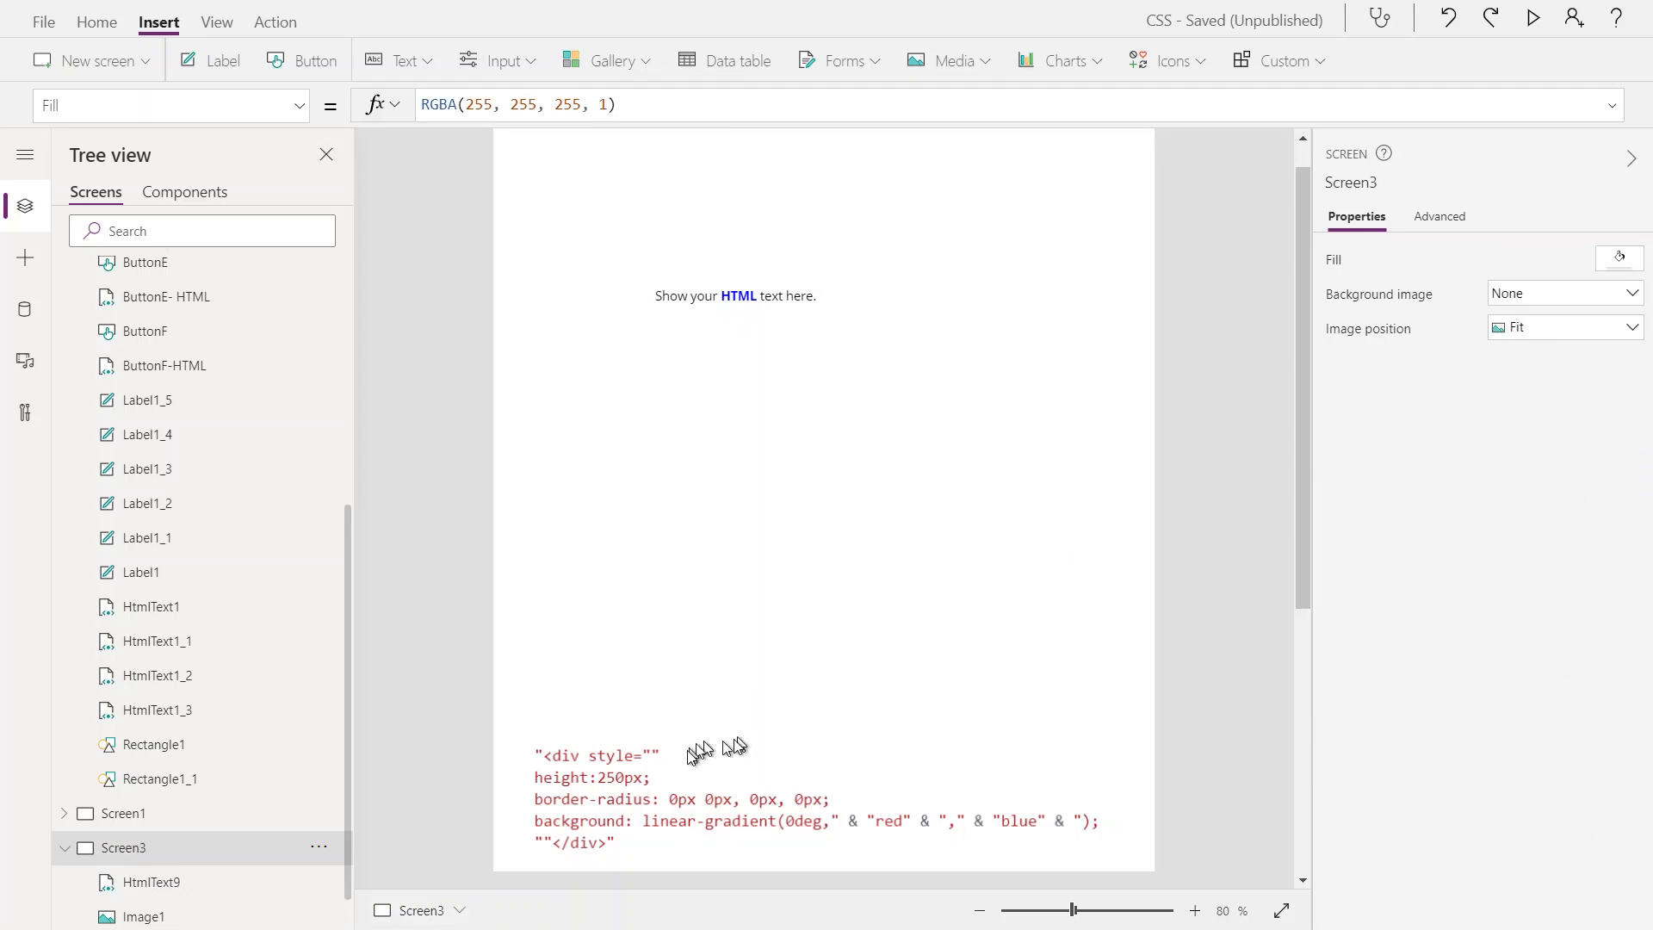
- Replace the HtmlText formula with the sample 250px-high red-to-blue linear-gradient div code, and move the control to about X 200, Y 284
click(667, 766)
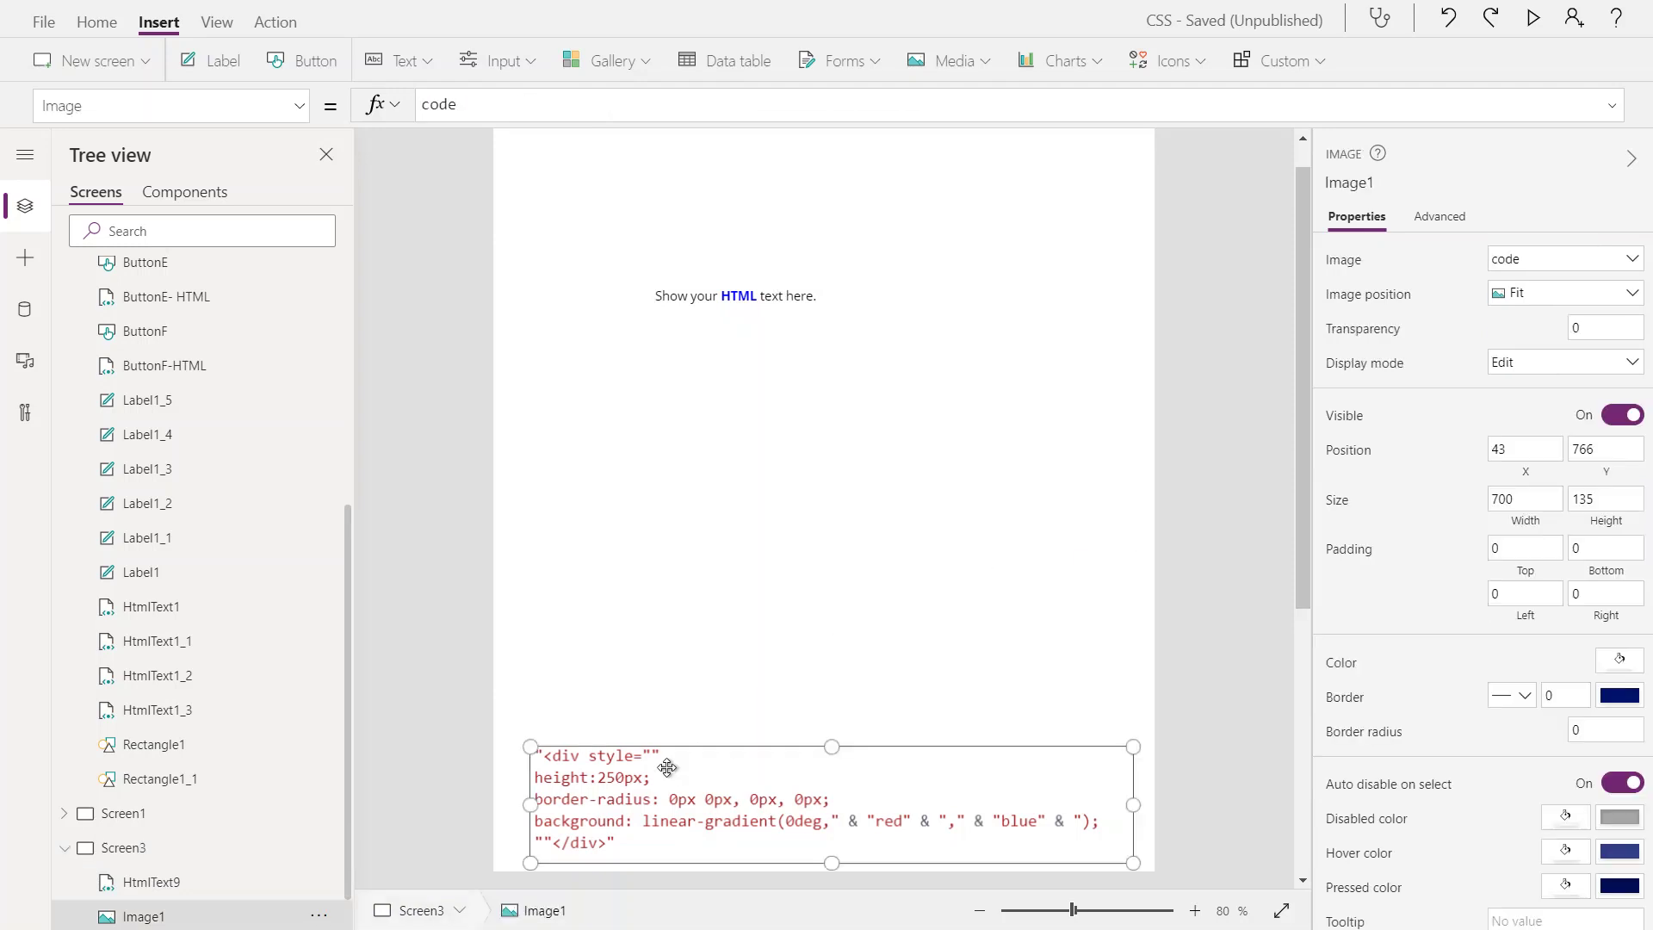
click(678, 317)
right_click(952, 100)
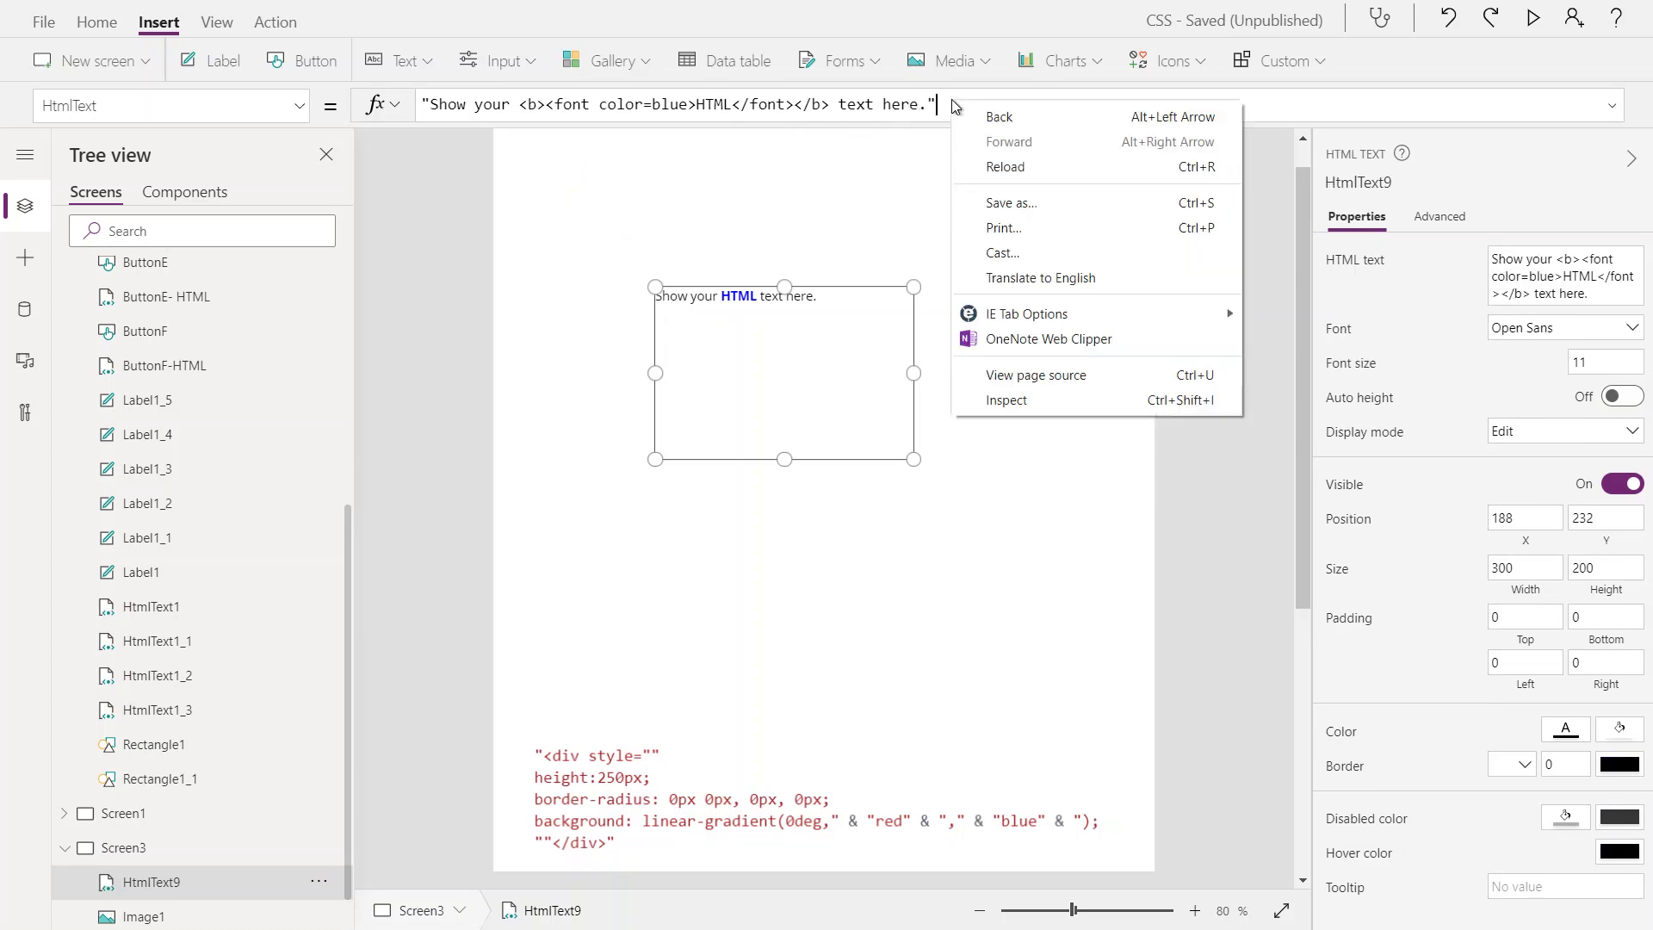
drag(946, 103, 799, 85)
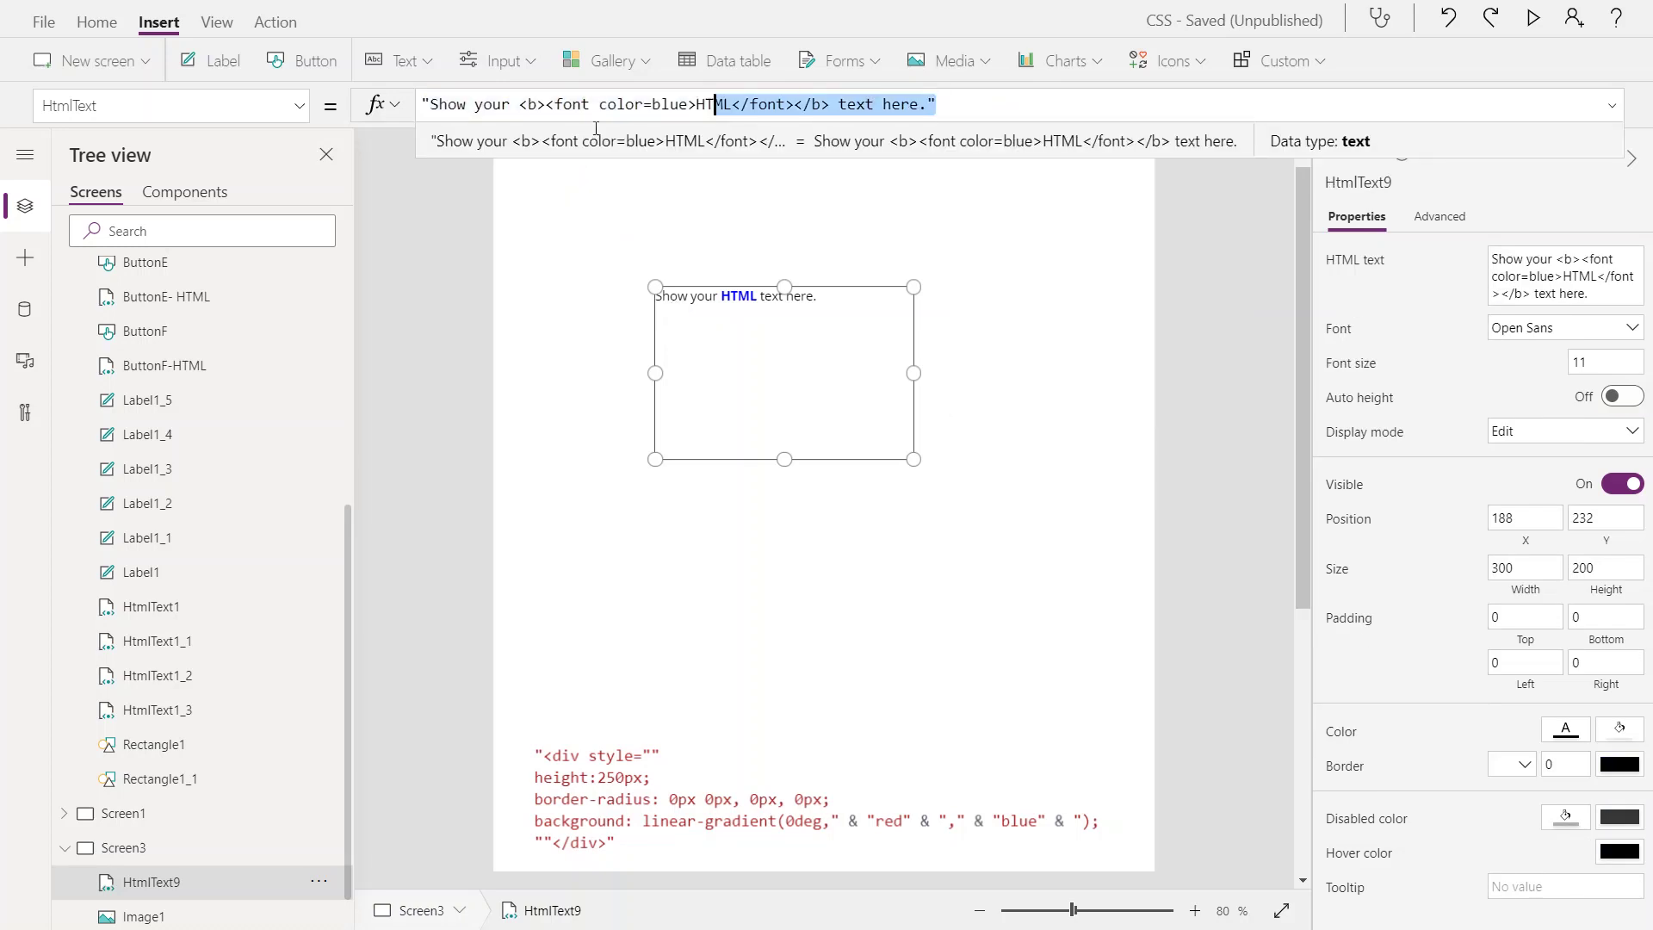
text("<div style="" height:250px; border-radius: 0px 0px, 0px, 0px; background: linear-gradient(0deg," & "red" & "," & "blue" & "); ""</div>")
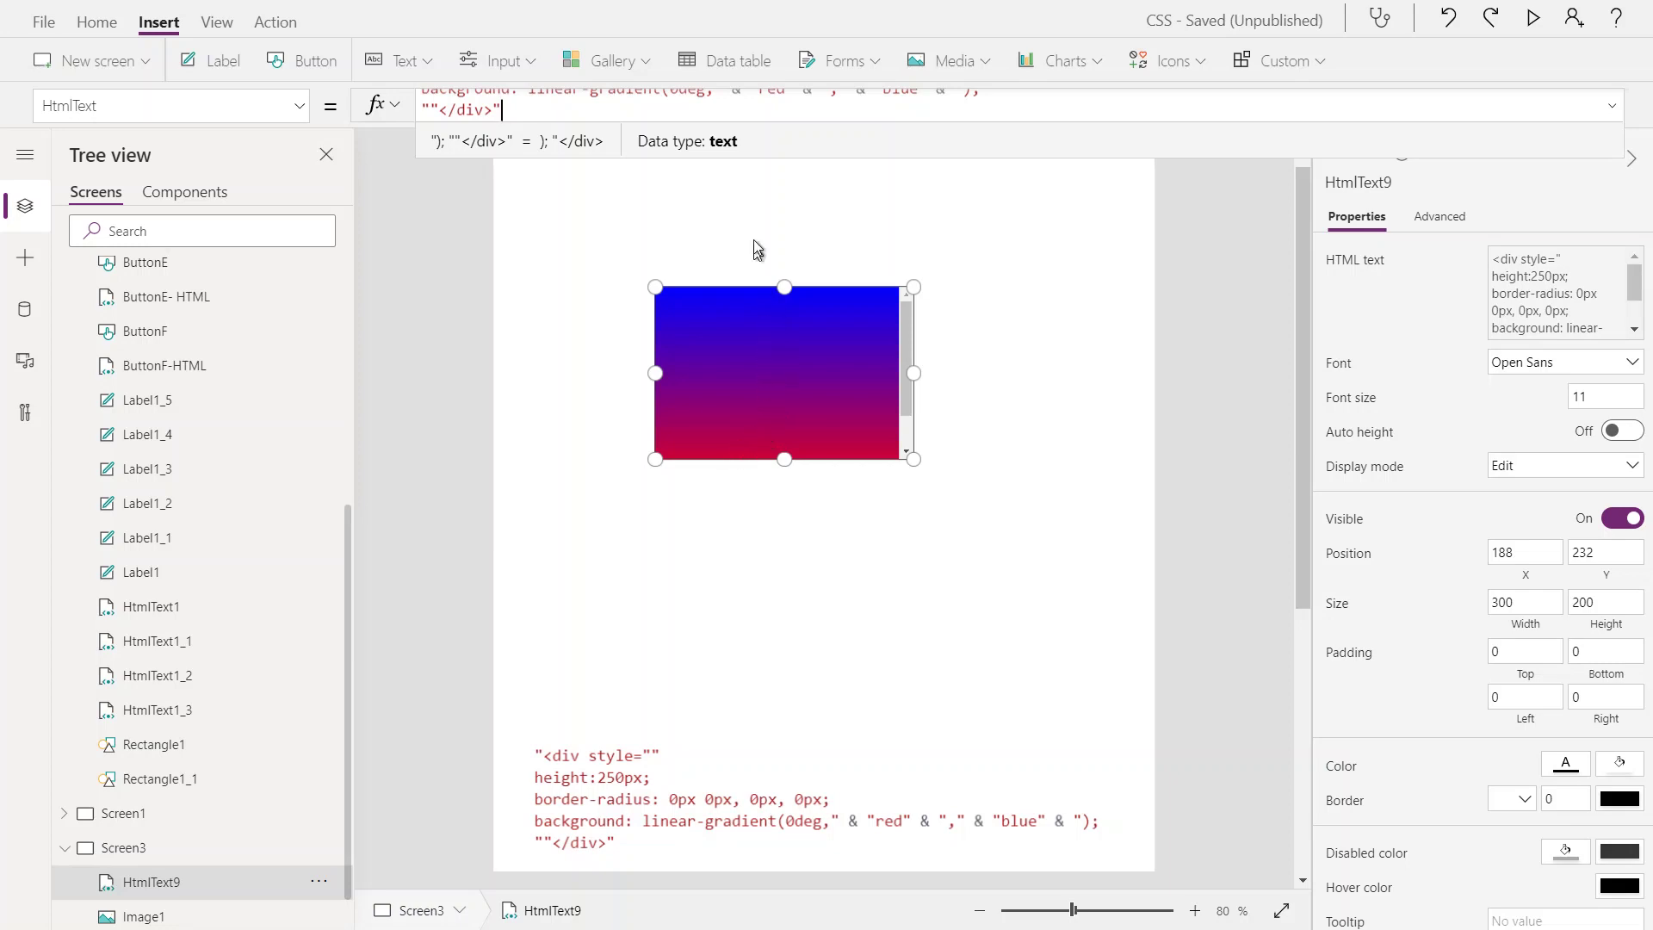
drag(750, 161, 751, 210)
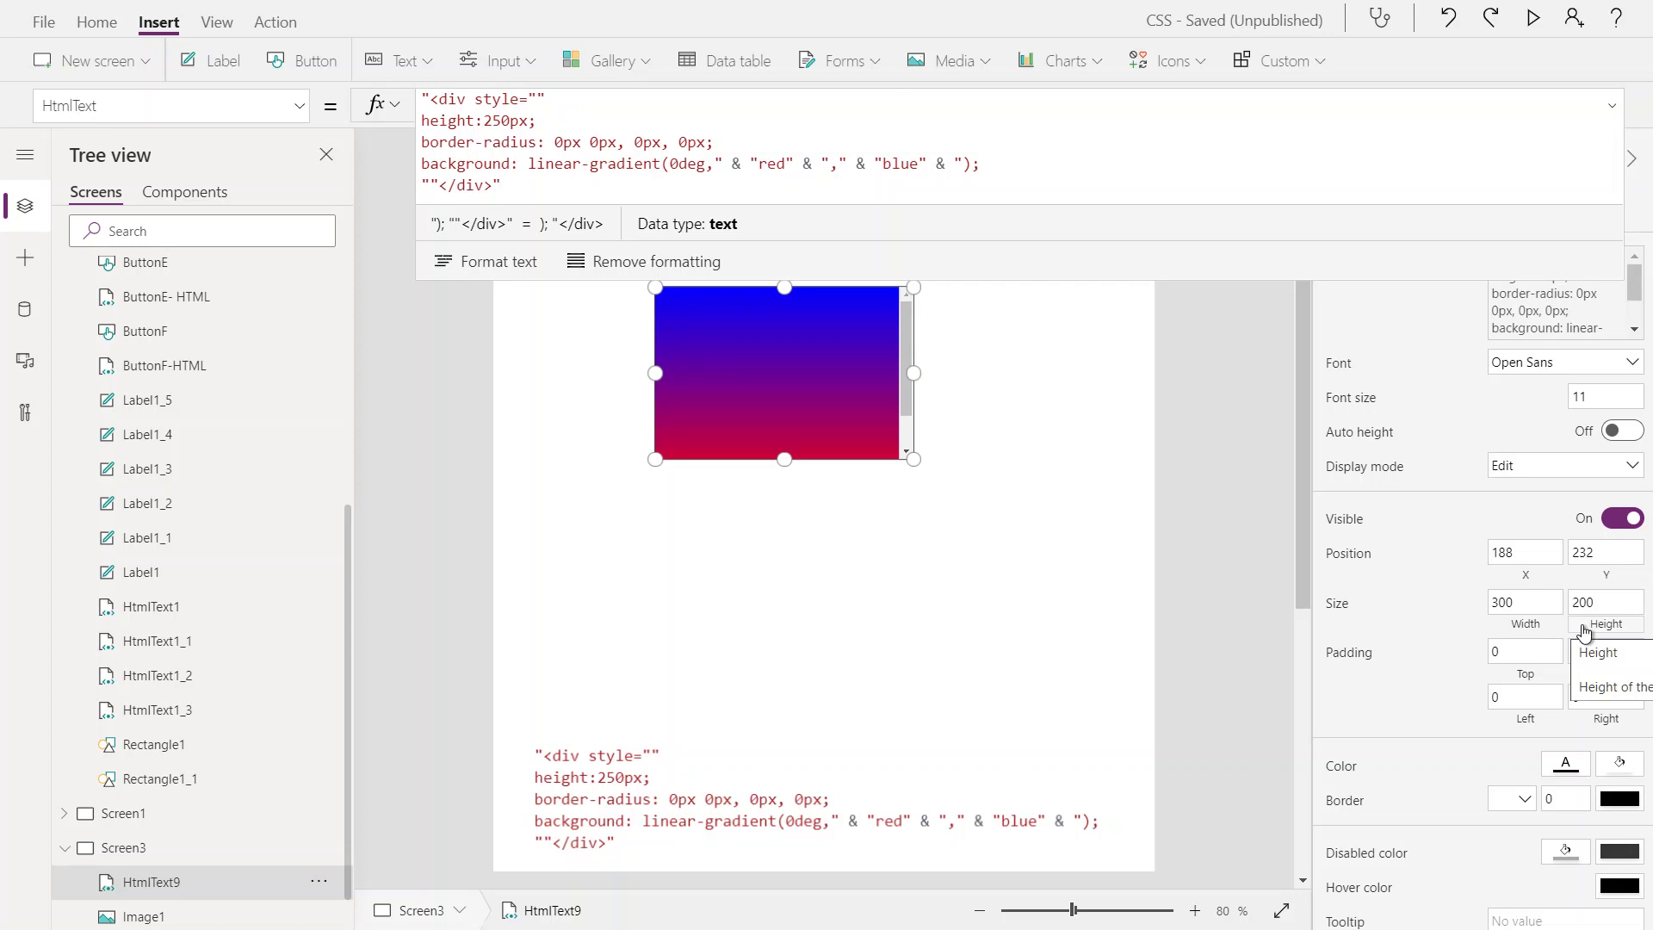
drag(833, 385, 849, 426)
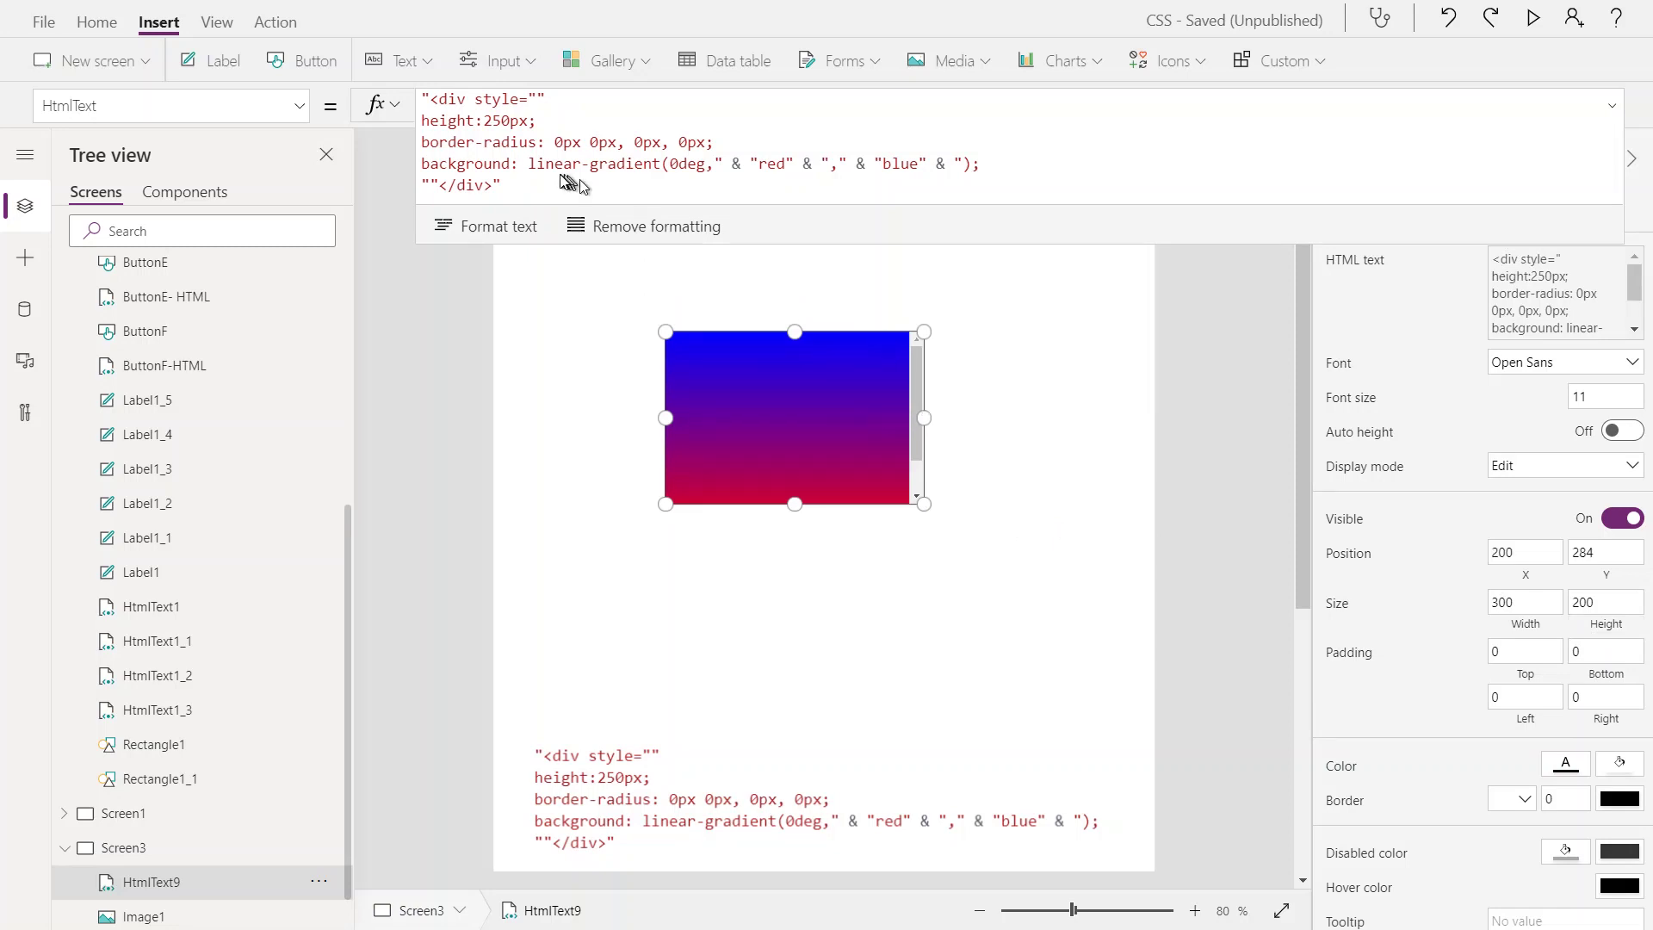
- Try heights of 200px and 180px for the gradient div in the HtmlText formula
click(514, 121)
key(BackSpace)
key(BackSpace)
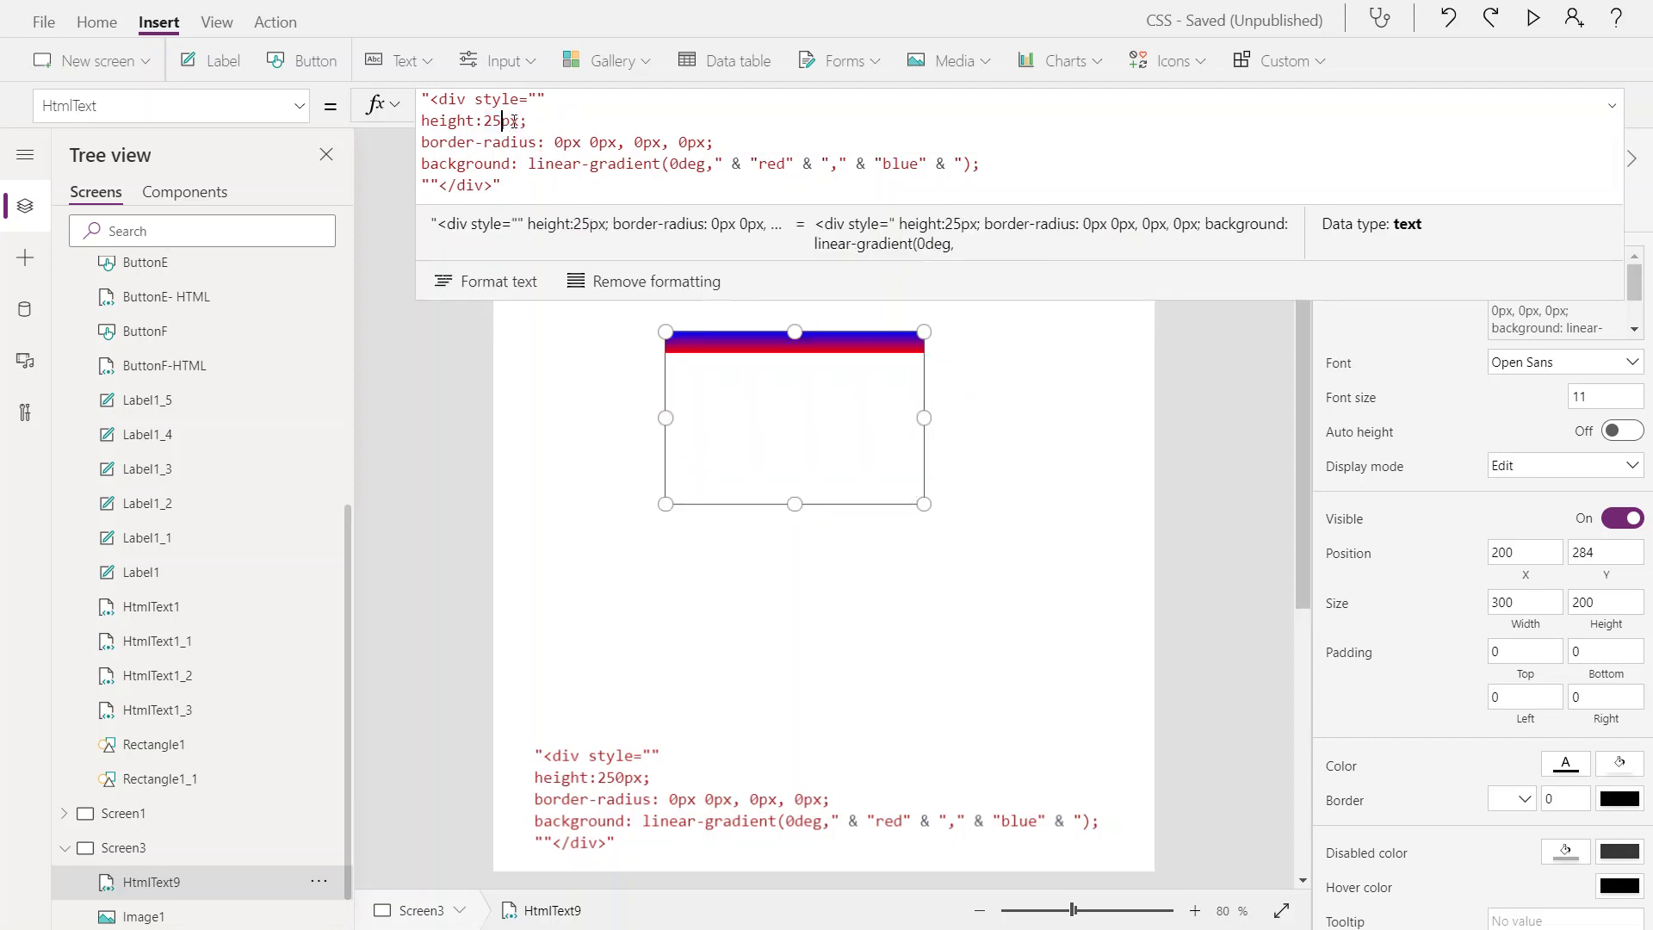
text(00)
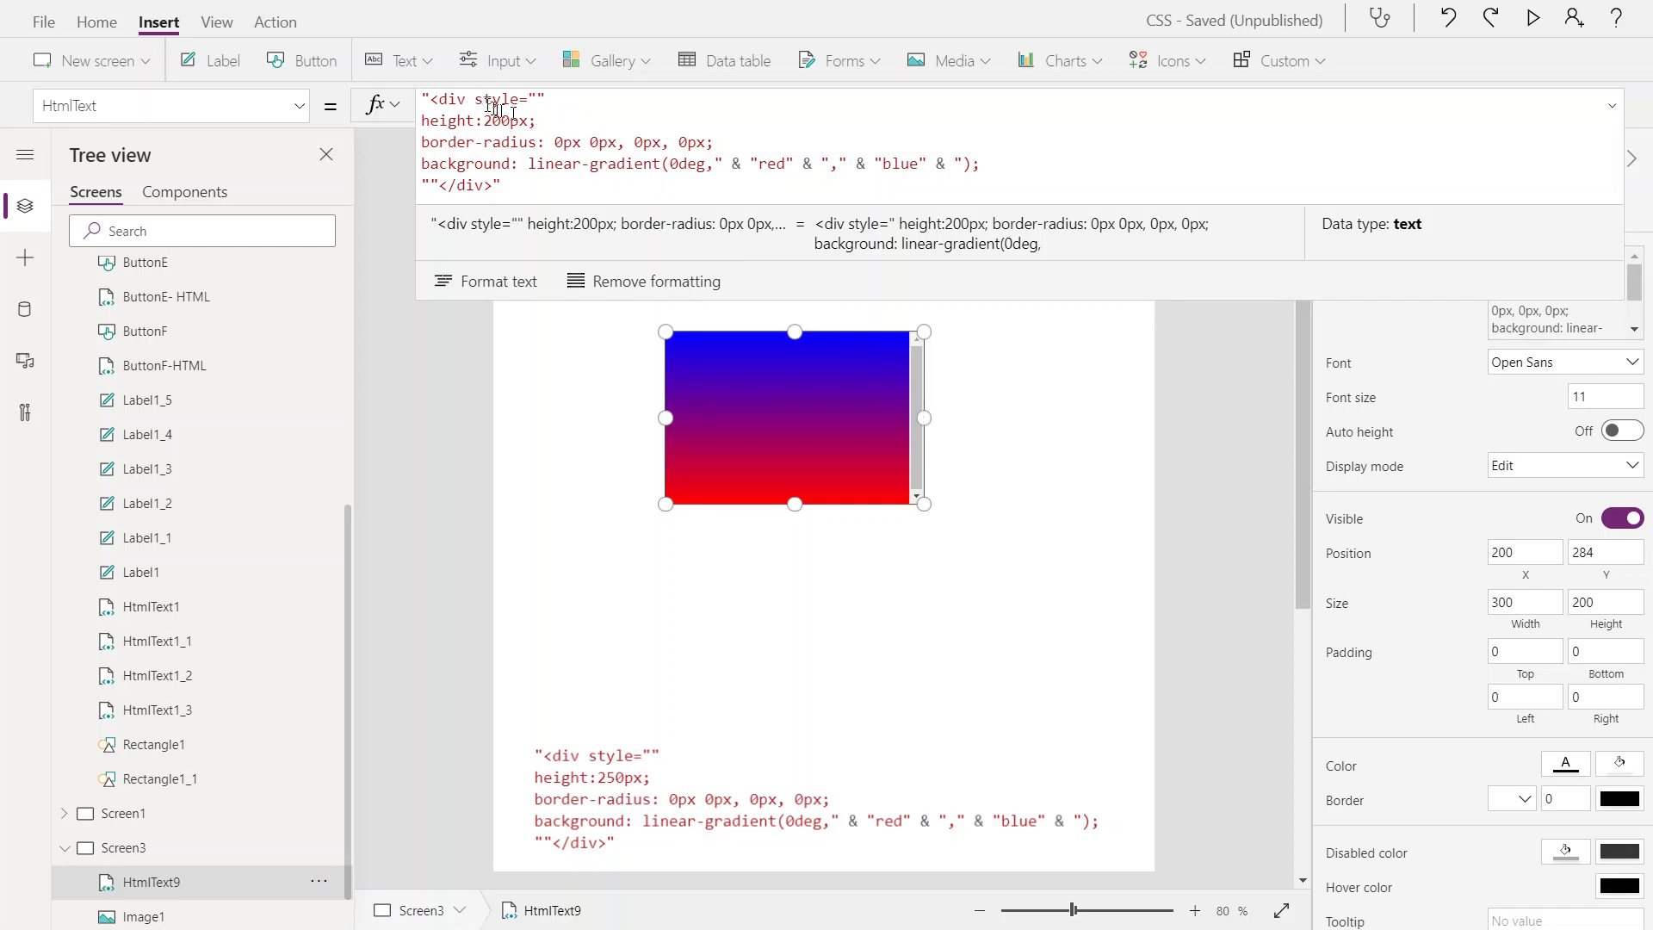
key(BackSpace)
key(BackSpace)
key(BackSpace)
text(180)
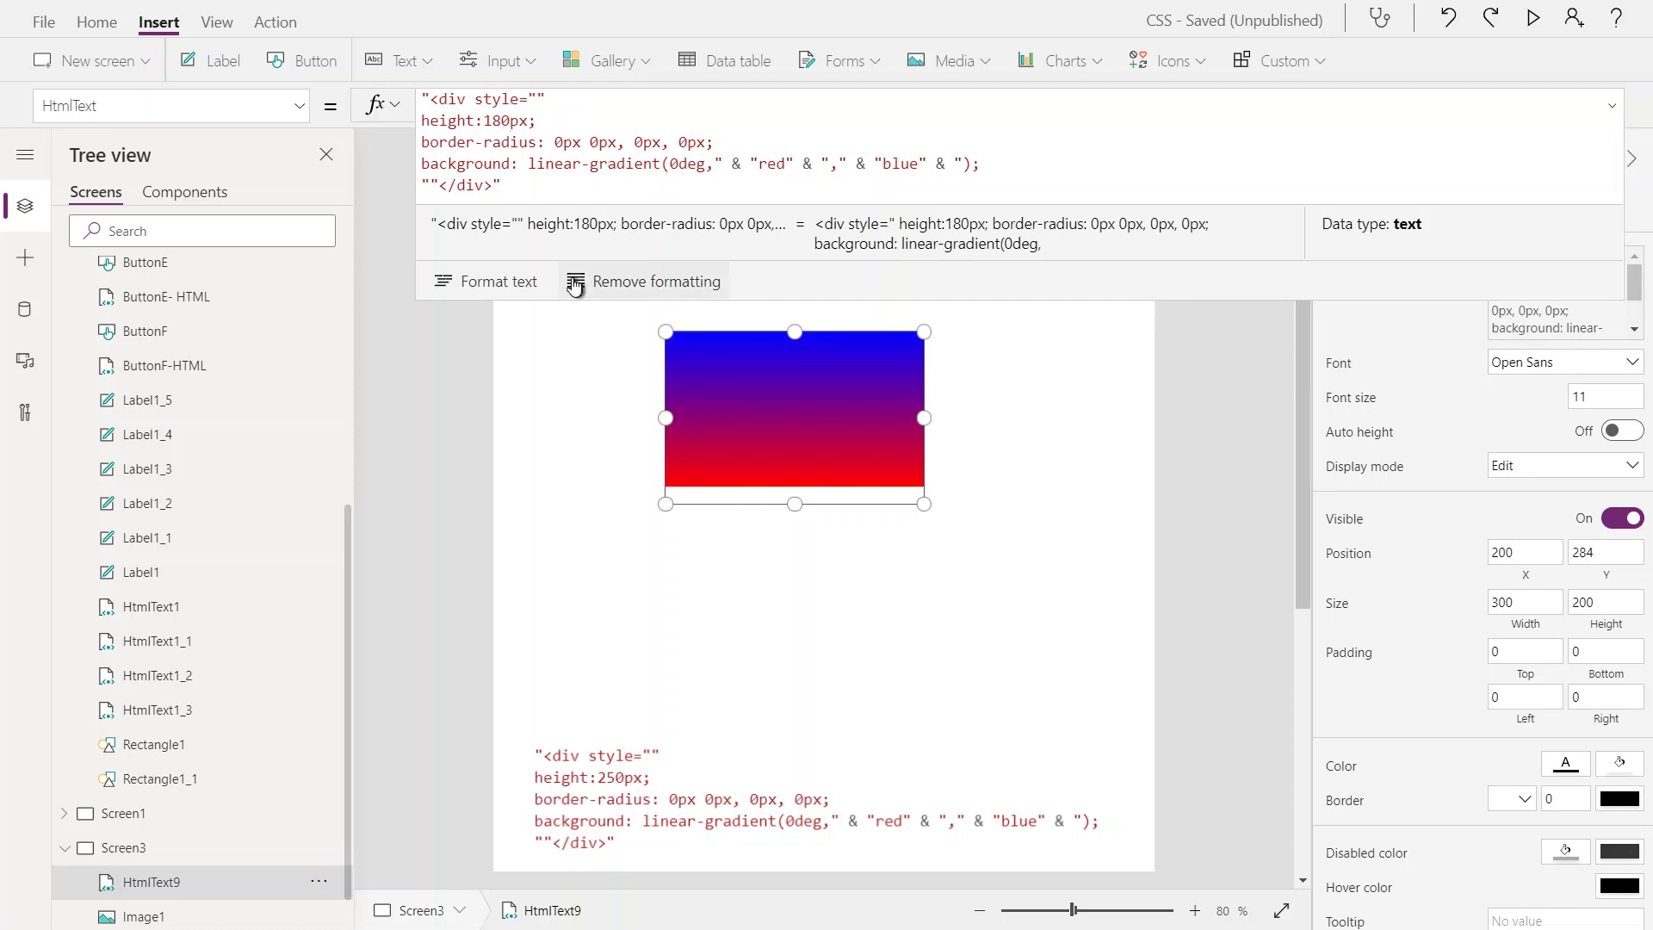
- Set the gradient div's height to 199px in the HtmlText formula
key(BackSpace)
key(BackSpace)
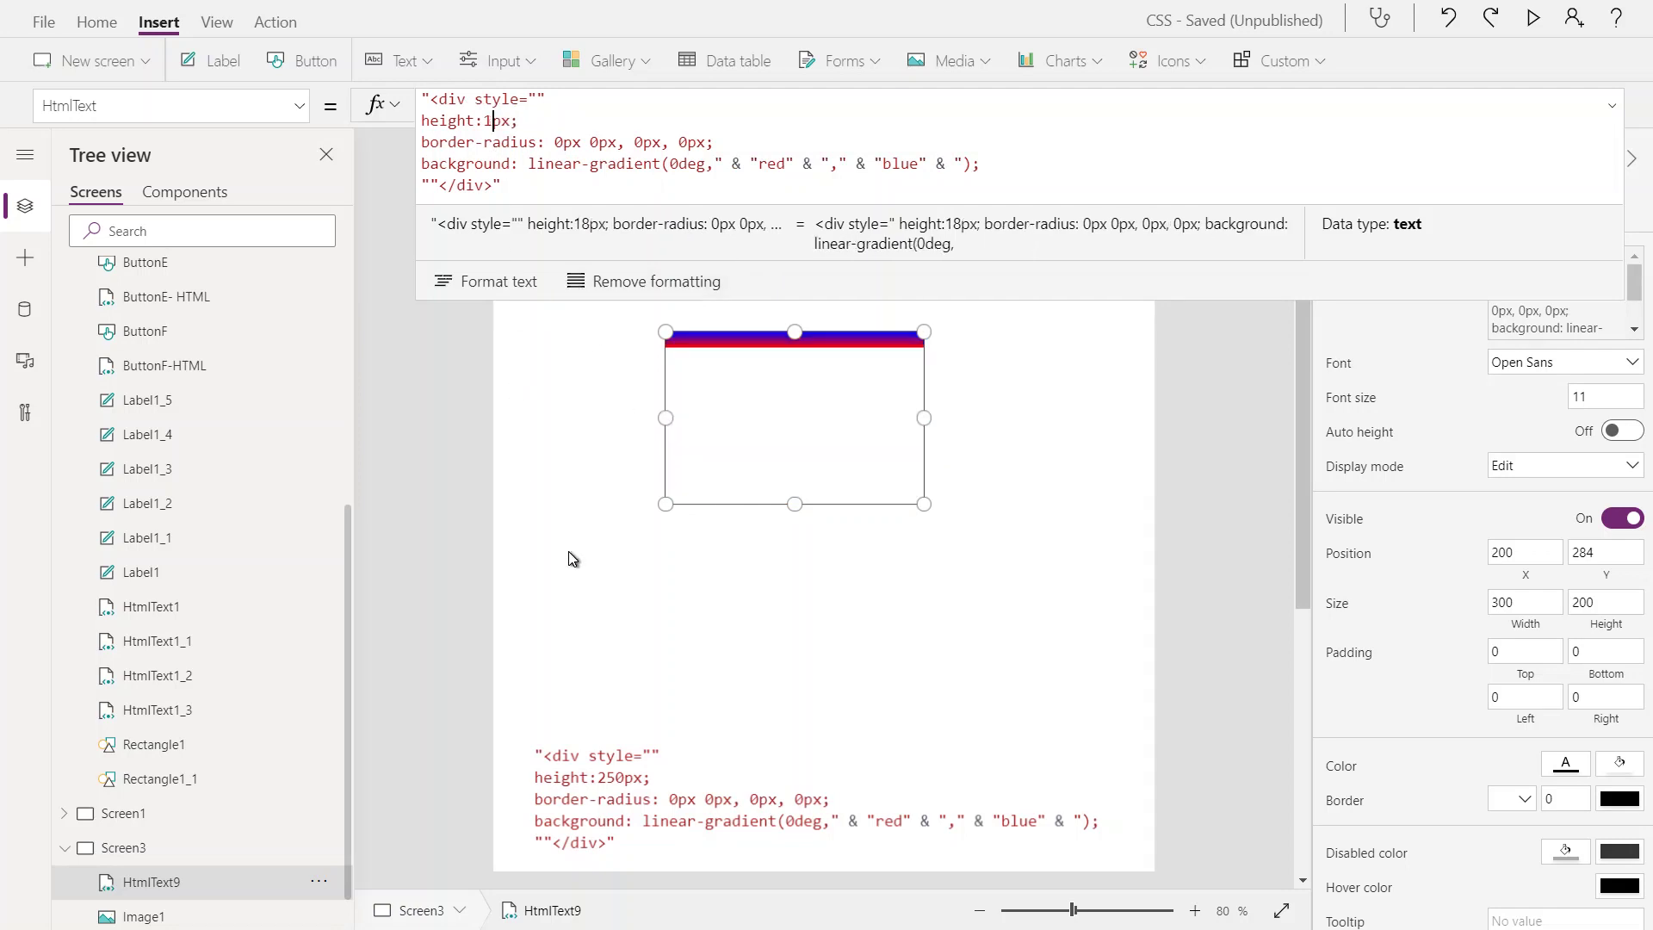
text(99)
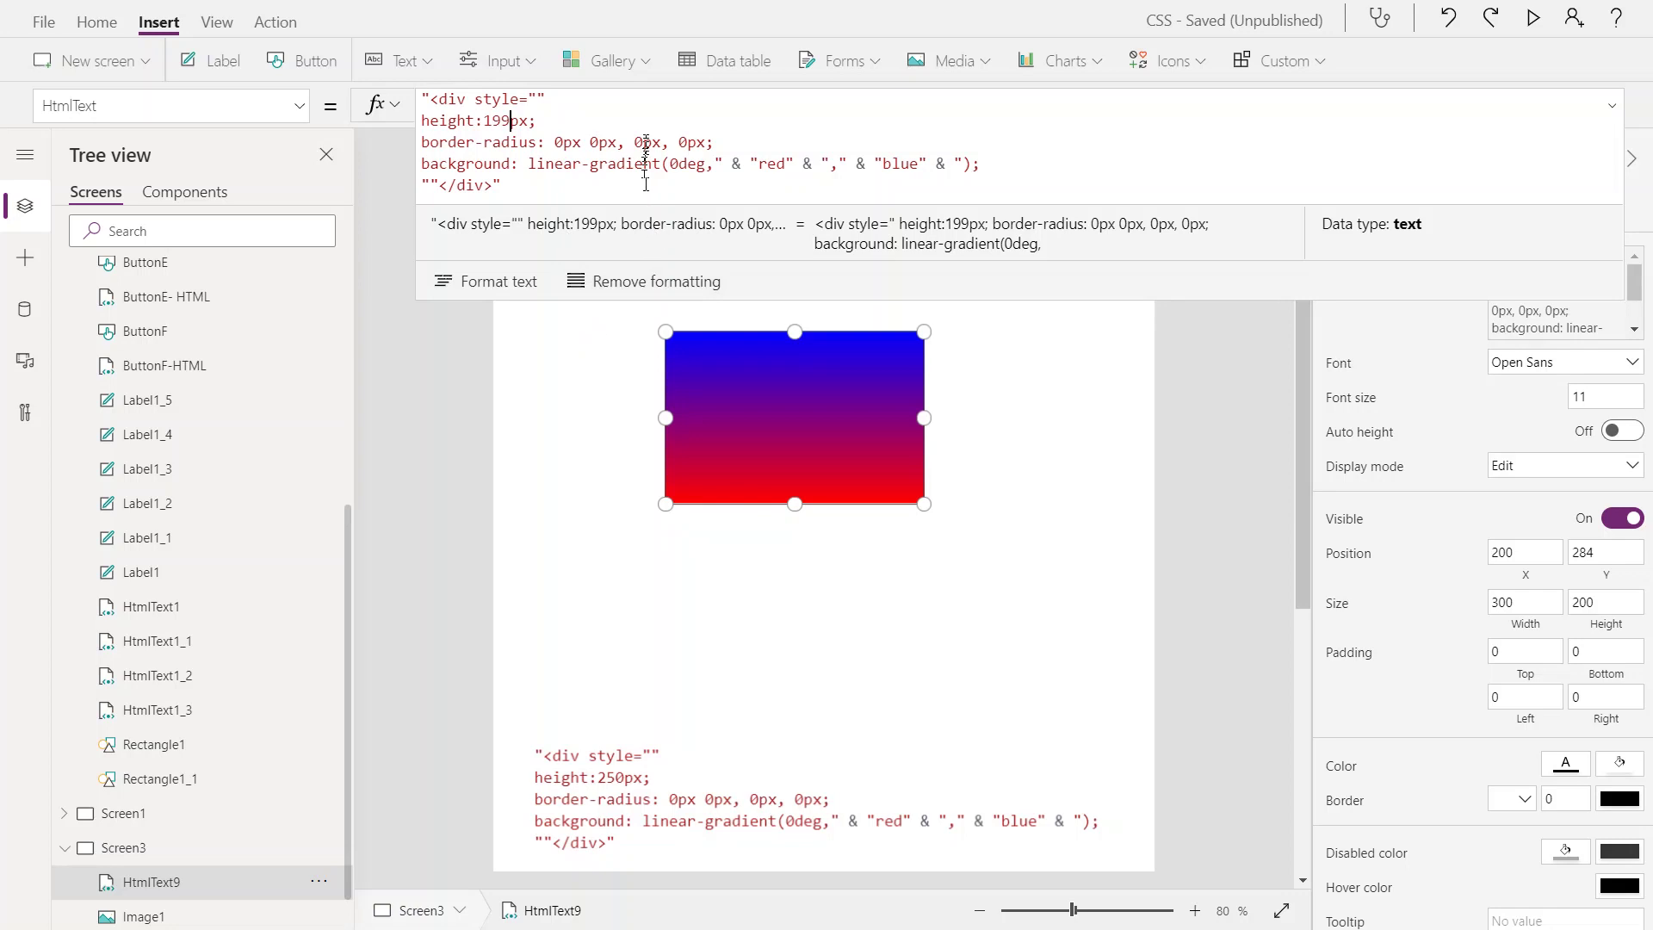
- Set the third and fourth border-radius values of the div to 120px to round its bottom corners
click(644, 142)
key(BackSpace)
text(120)
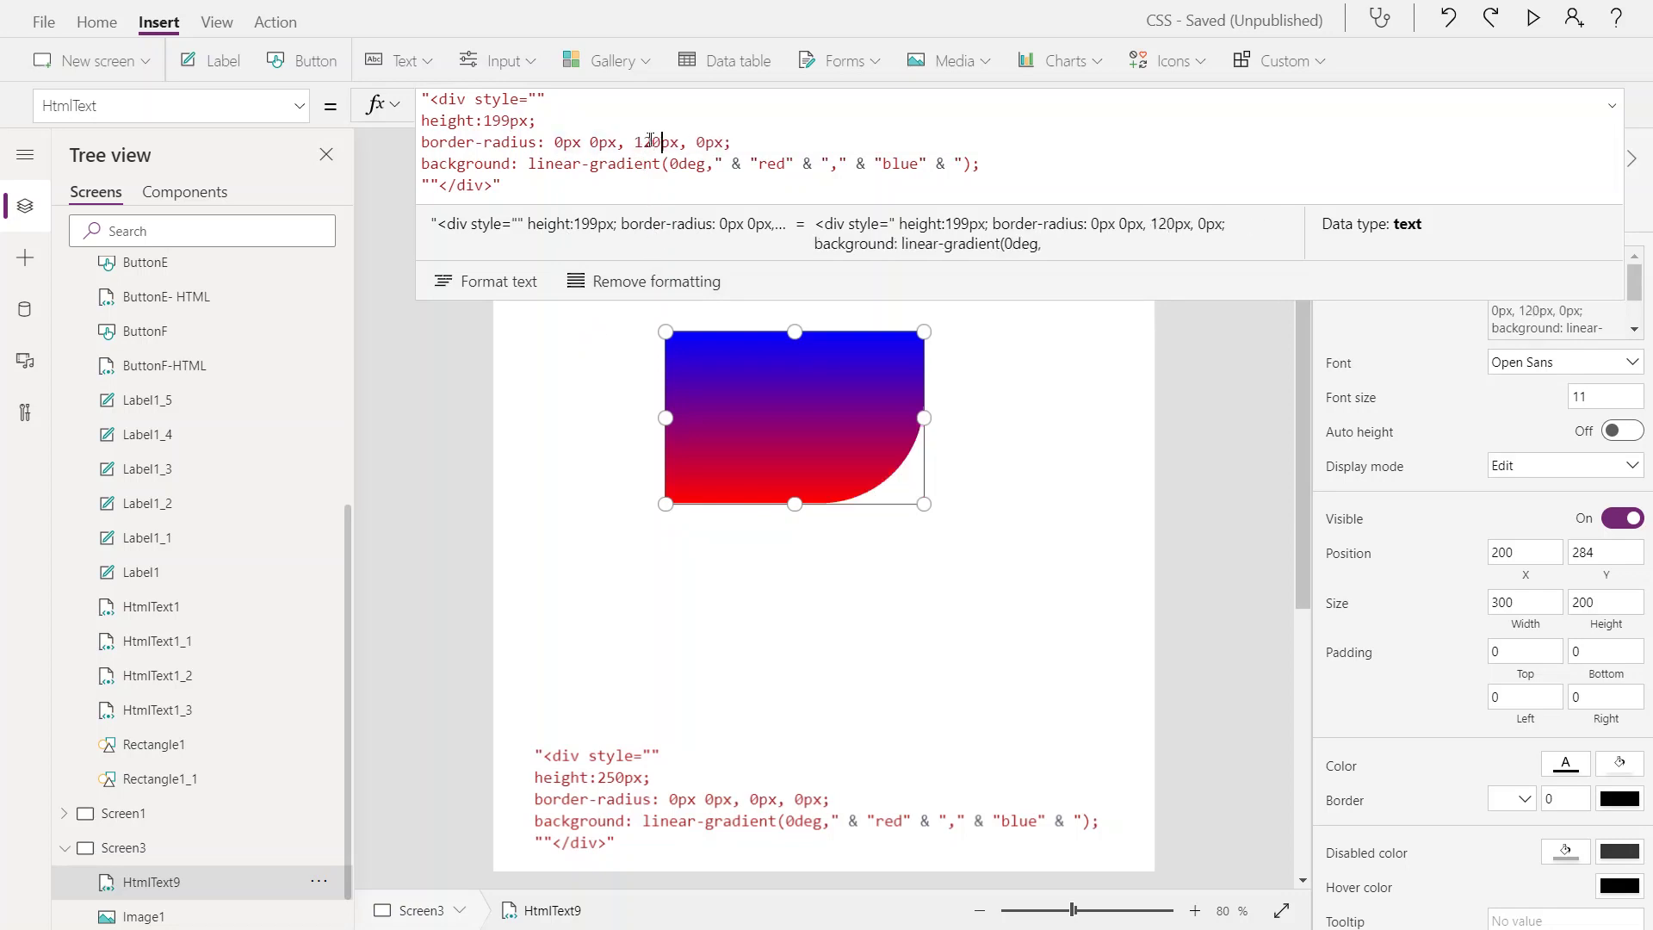
click(705, 143)
key(BackSpace)
text(120)
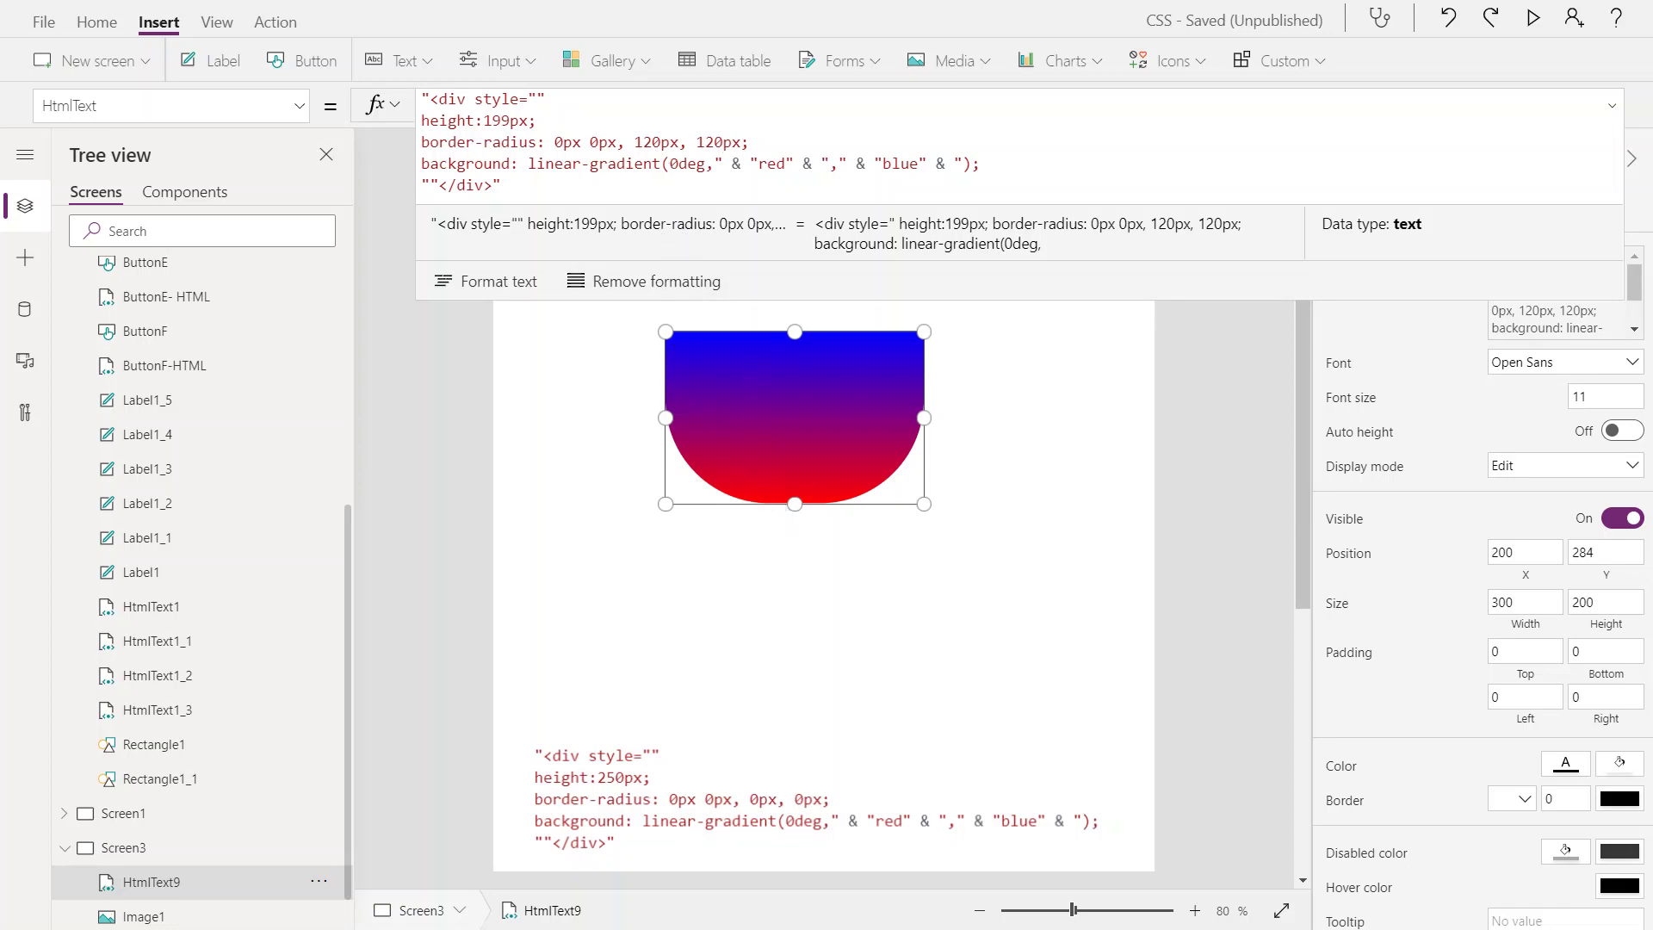
- Try linear-gradient angles of 45deg and 180deg in the div's background
click(679, 165)
key(BackSpace)
text(45)
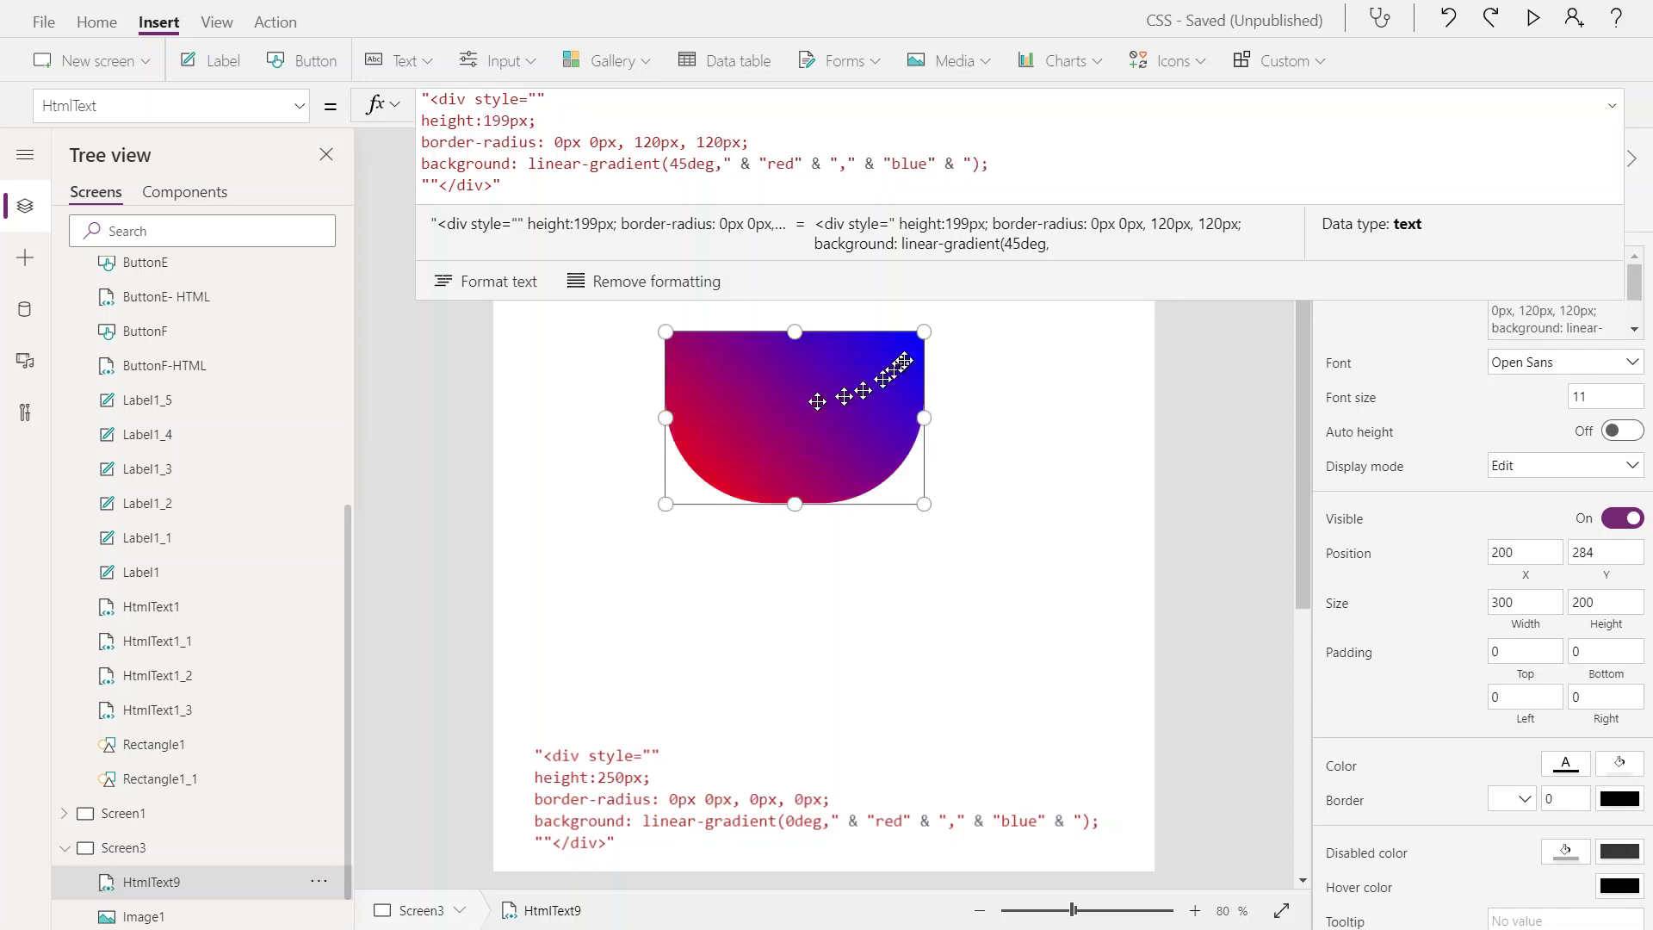
key(BackSpace)
key(BackSpace)
text(18)
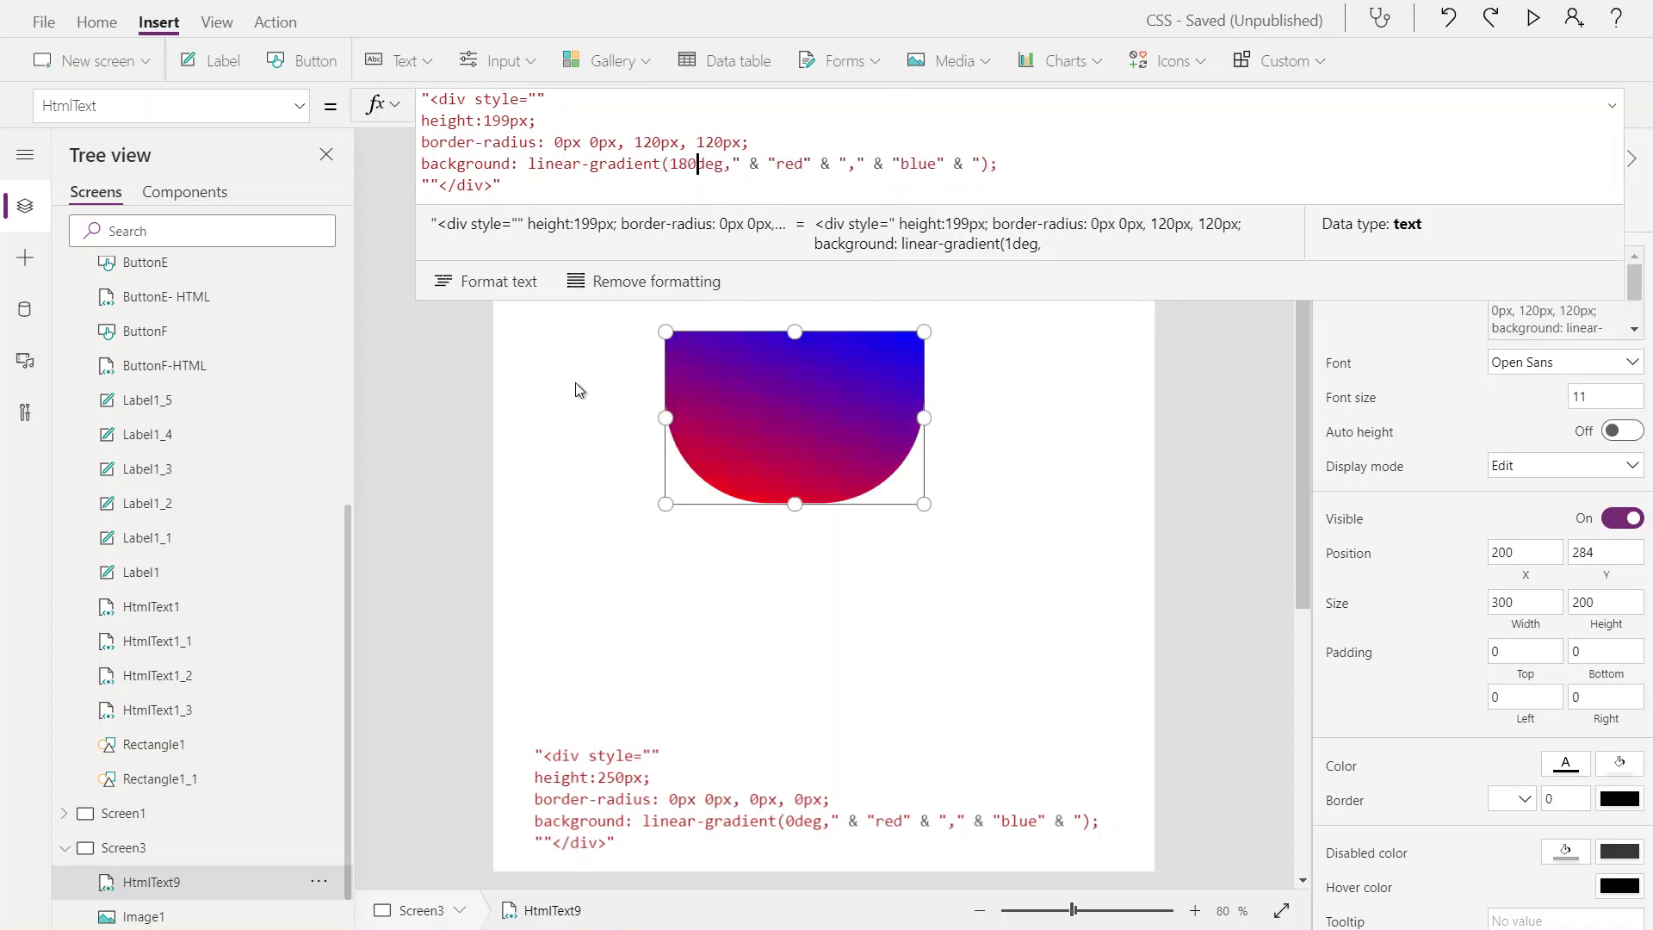
text(0)
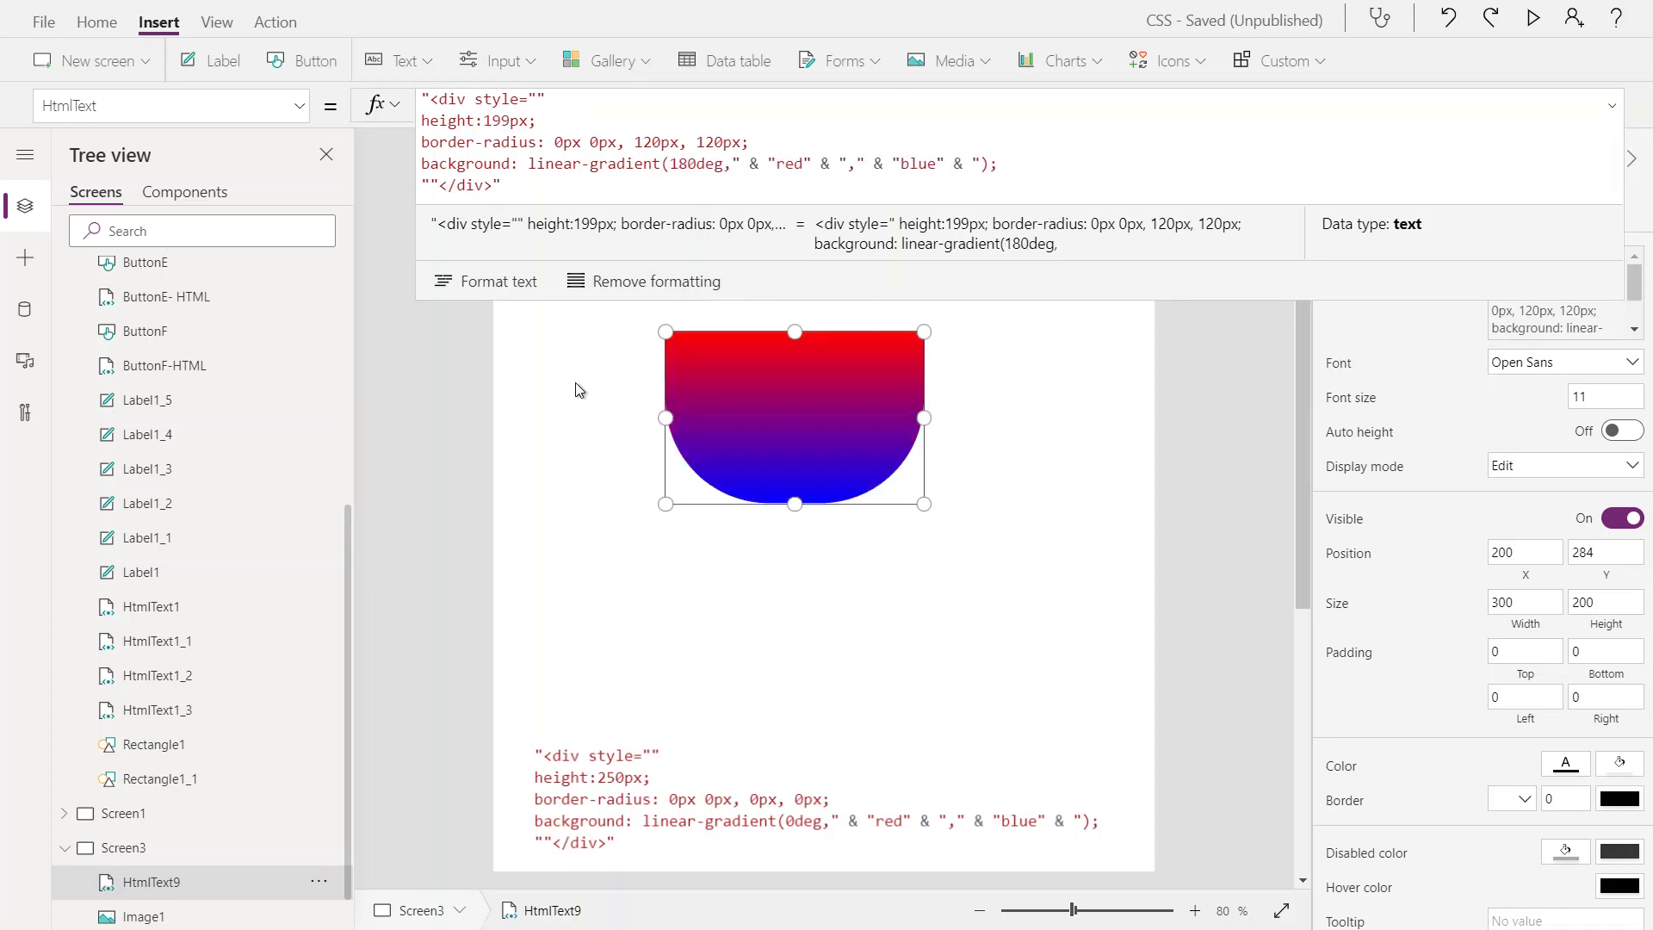
- Set the linear-gradient angle to 90deg
key(BackSpace)
key(BackSpace)
key(BackSpace)
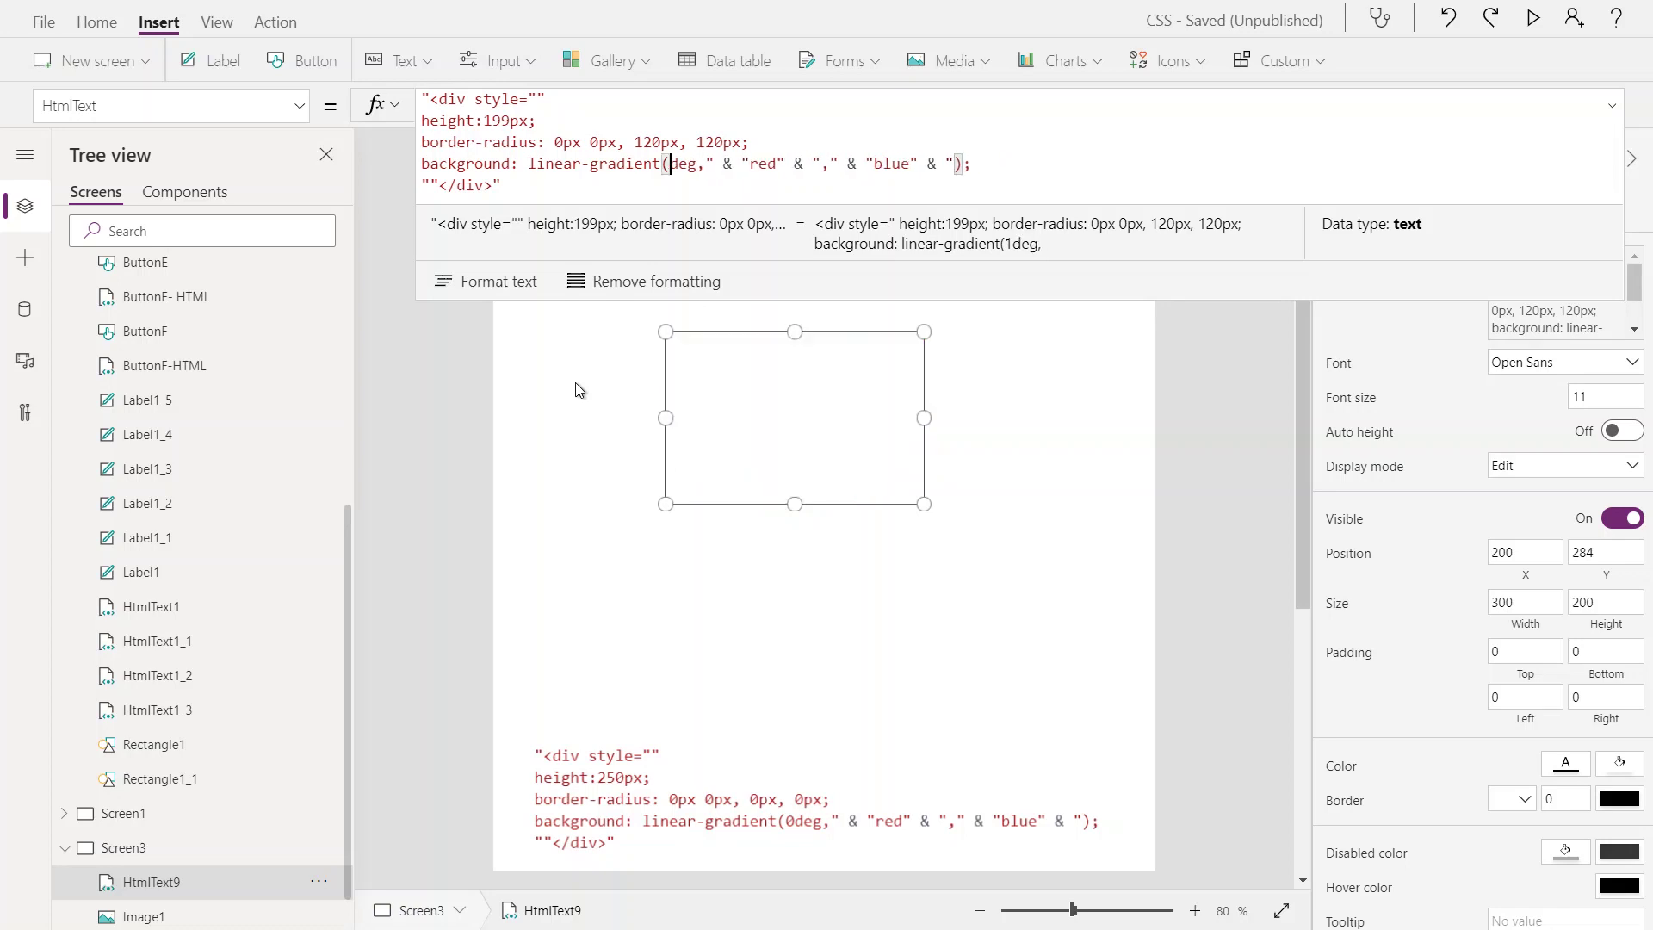
text(90)
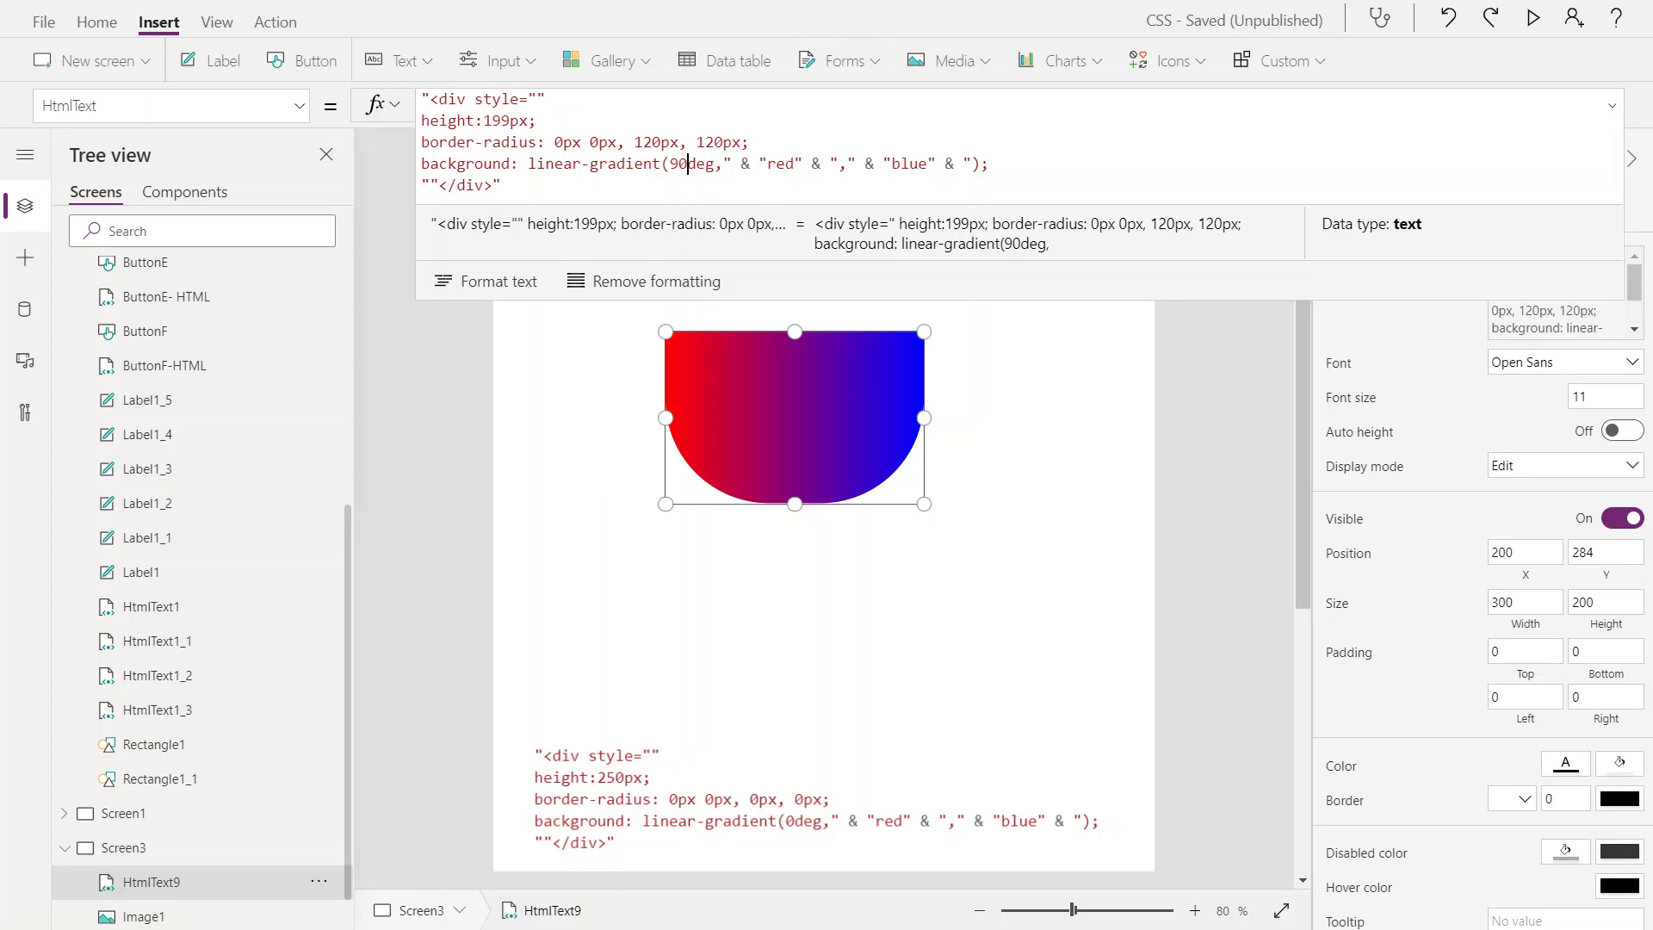
- Copy the hex code #0000FF from the Color Hex page and substitute it for "blue" in the gradient formula
key(ctrl+Tab)
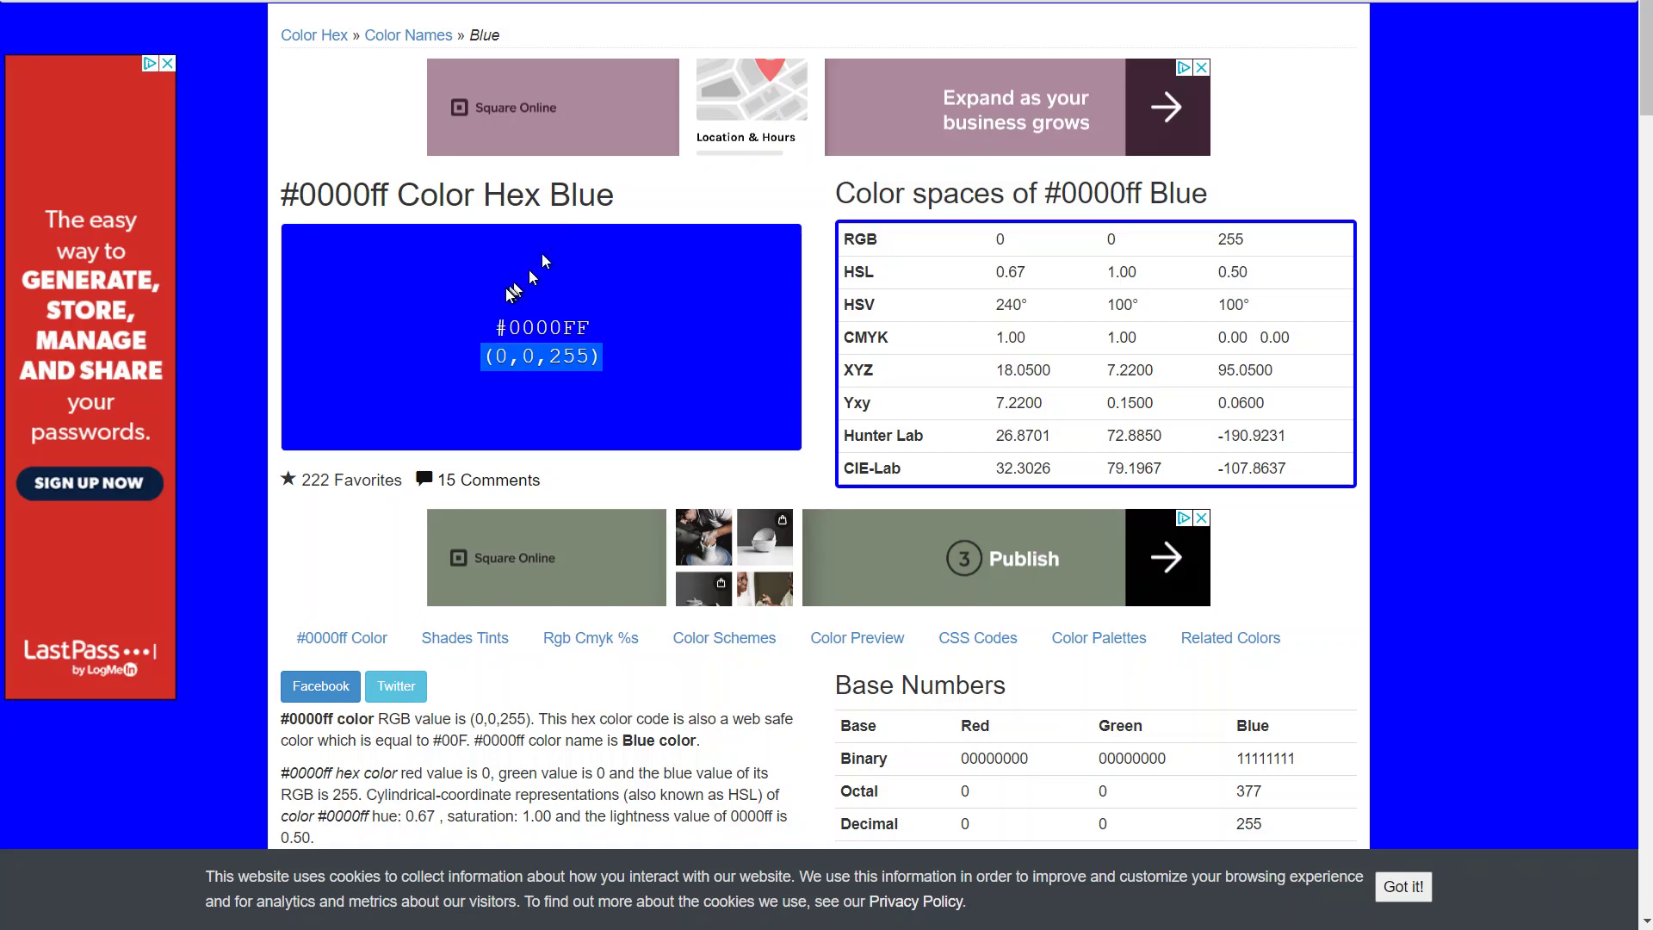
drag(499, 328, 587, 321)
key(ctrl+c)
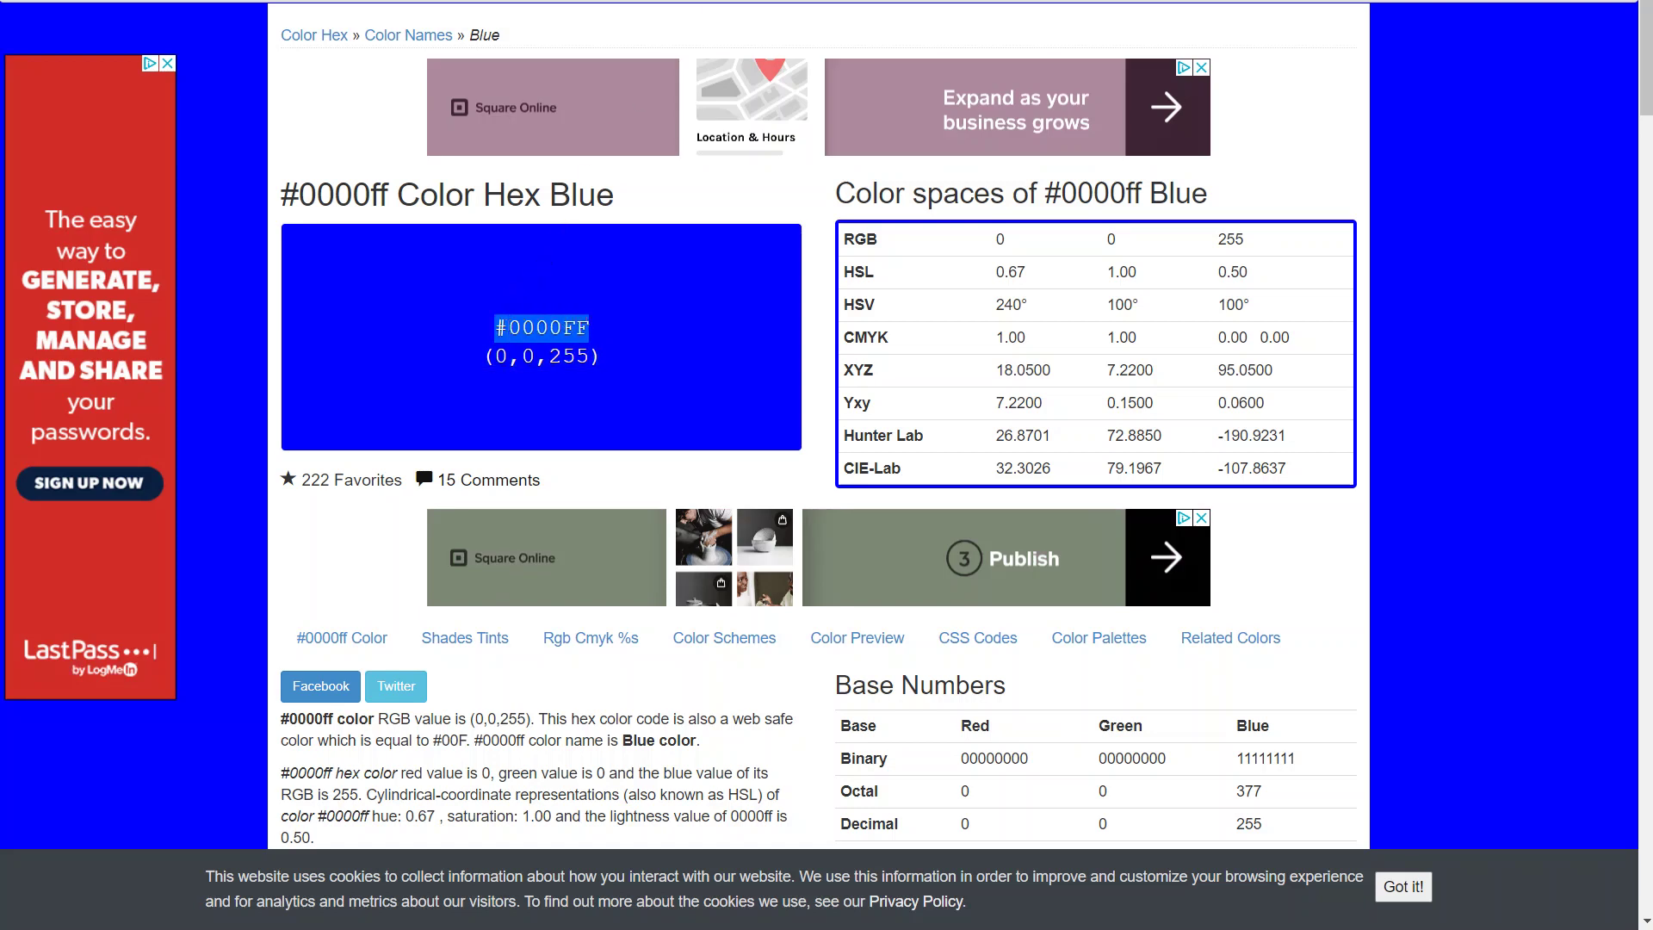
key(ctrl+Tab)
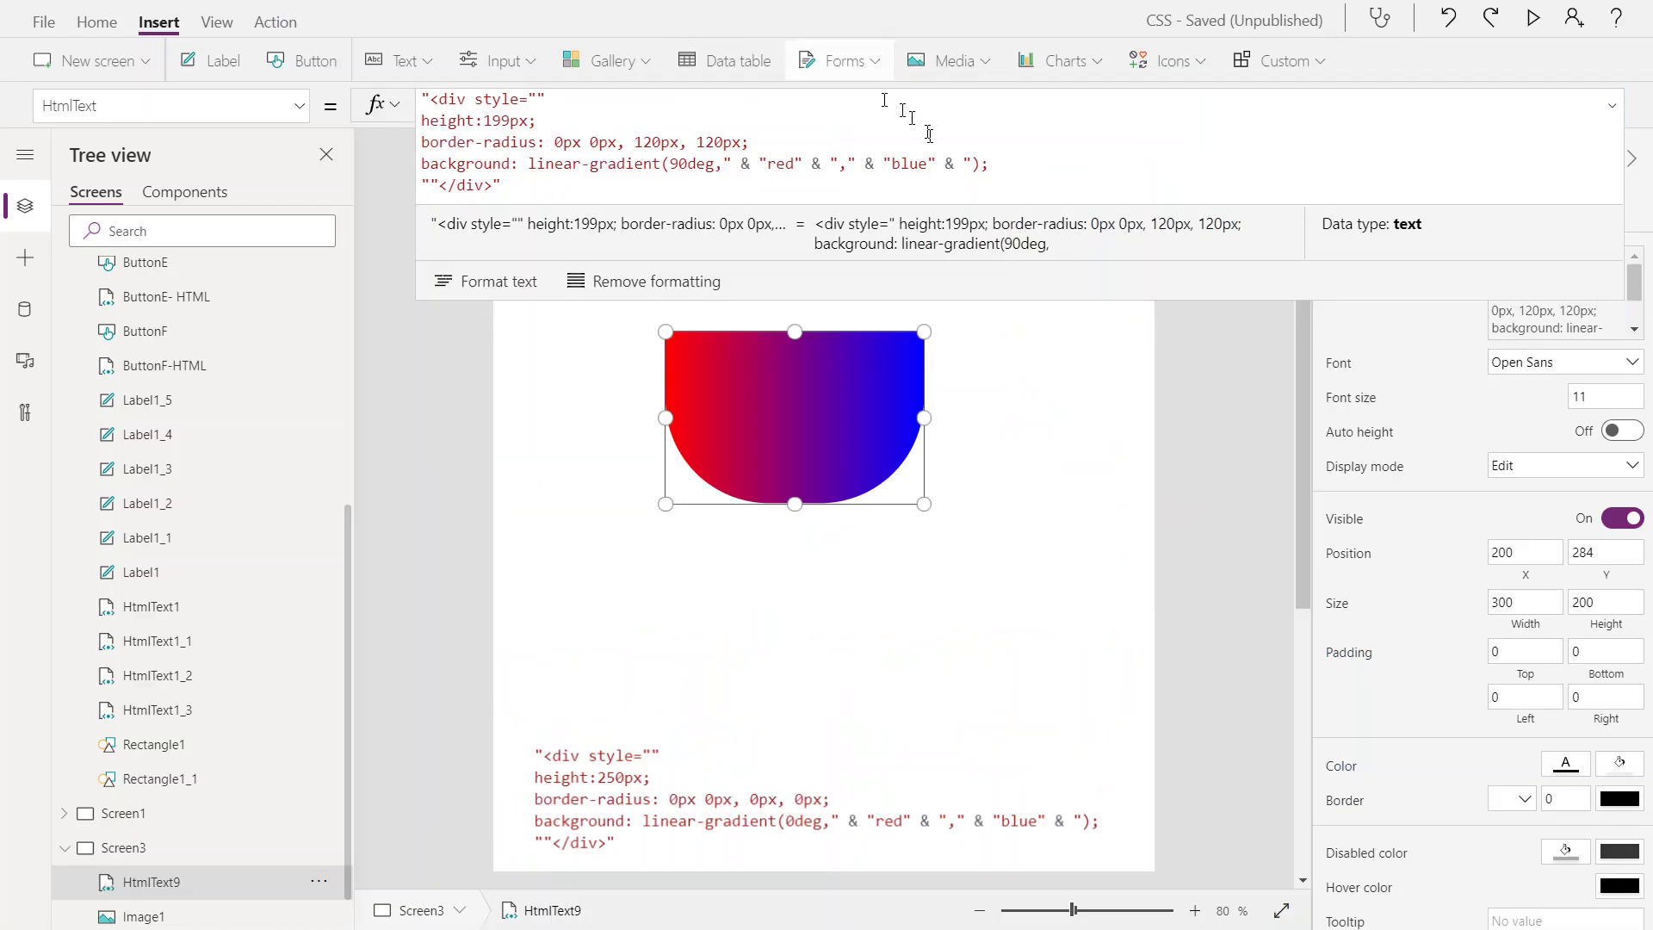
click(884, 163)
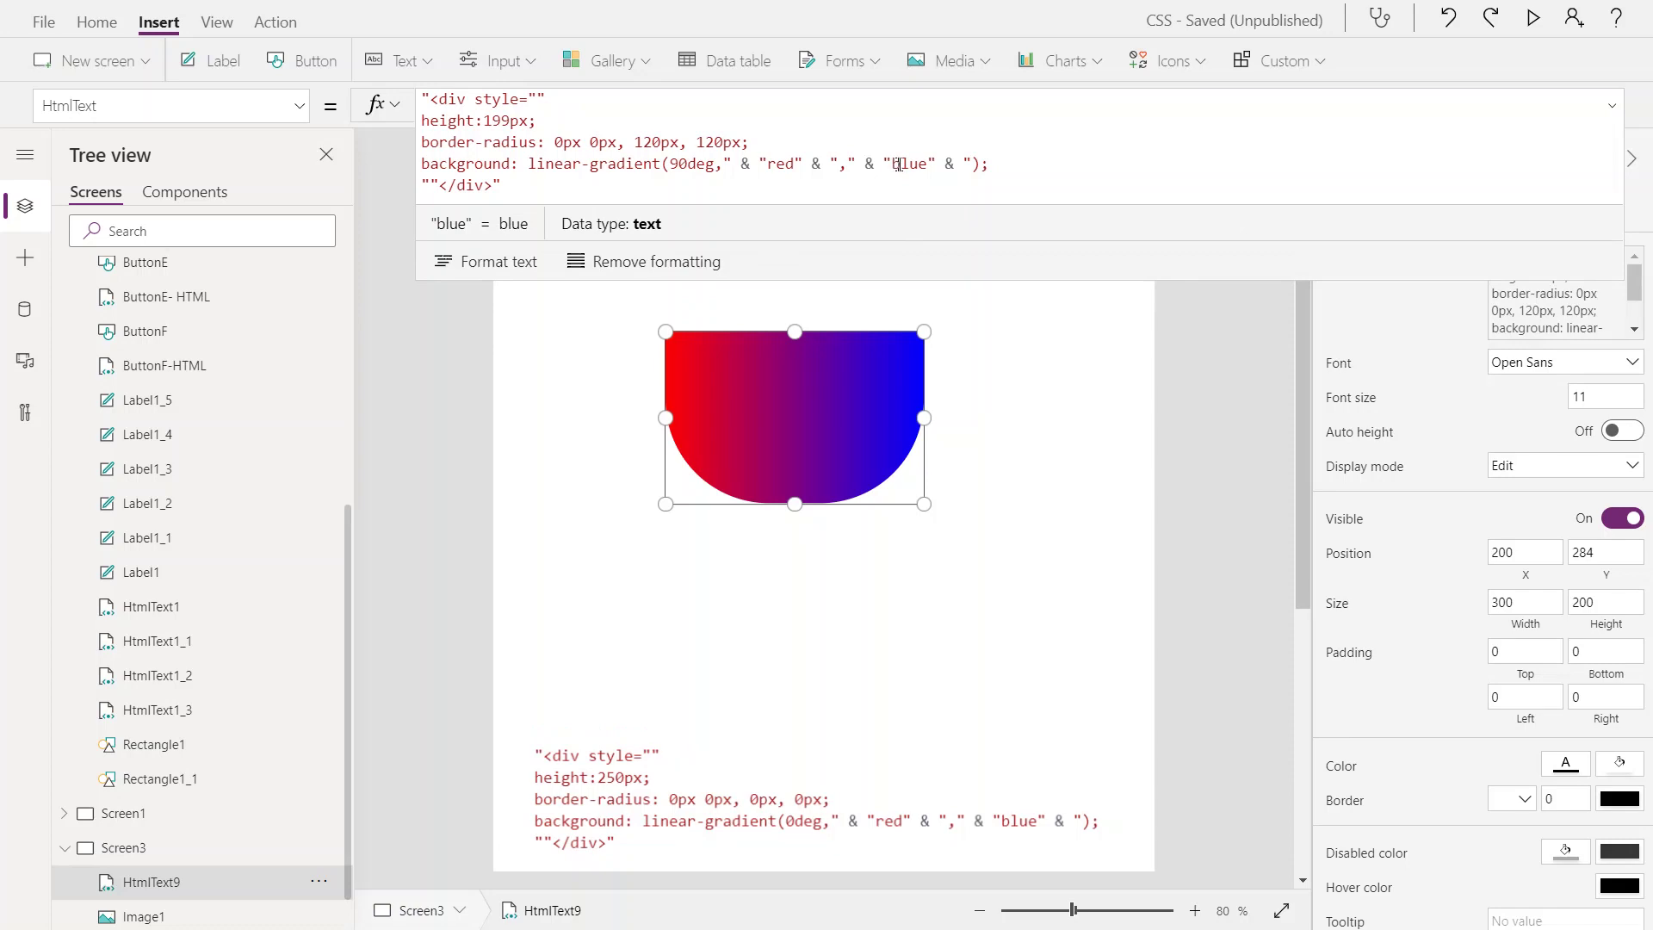
drag(927, 164, 892, 164)
key(ctrl+v)
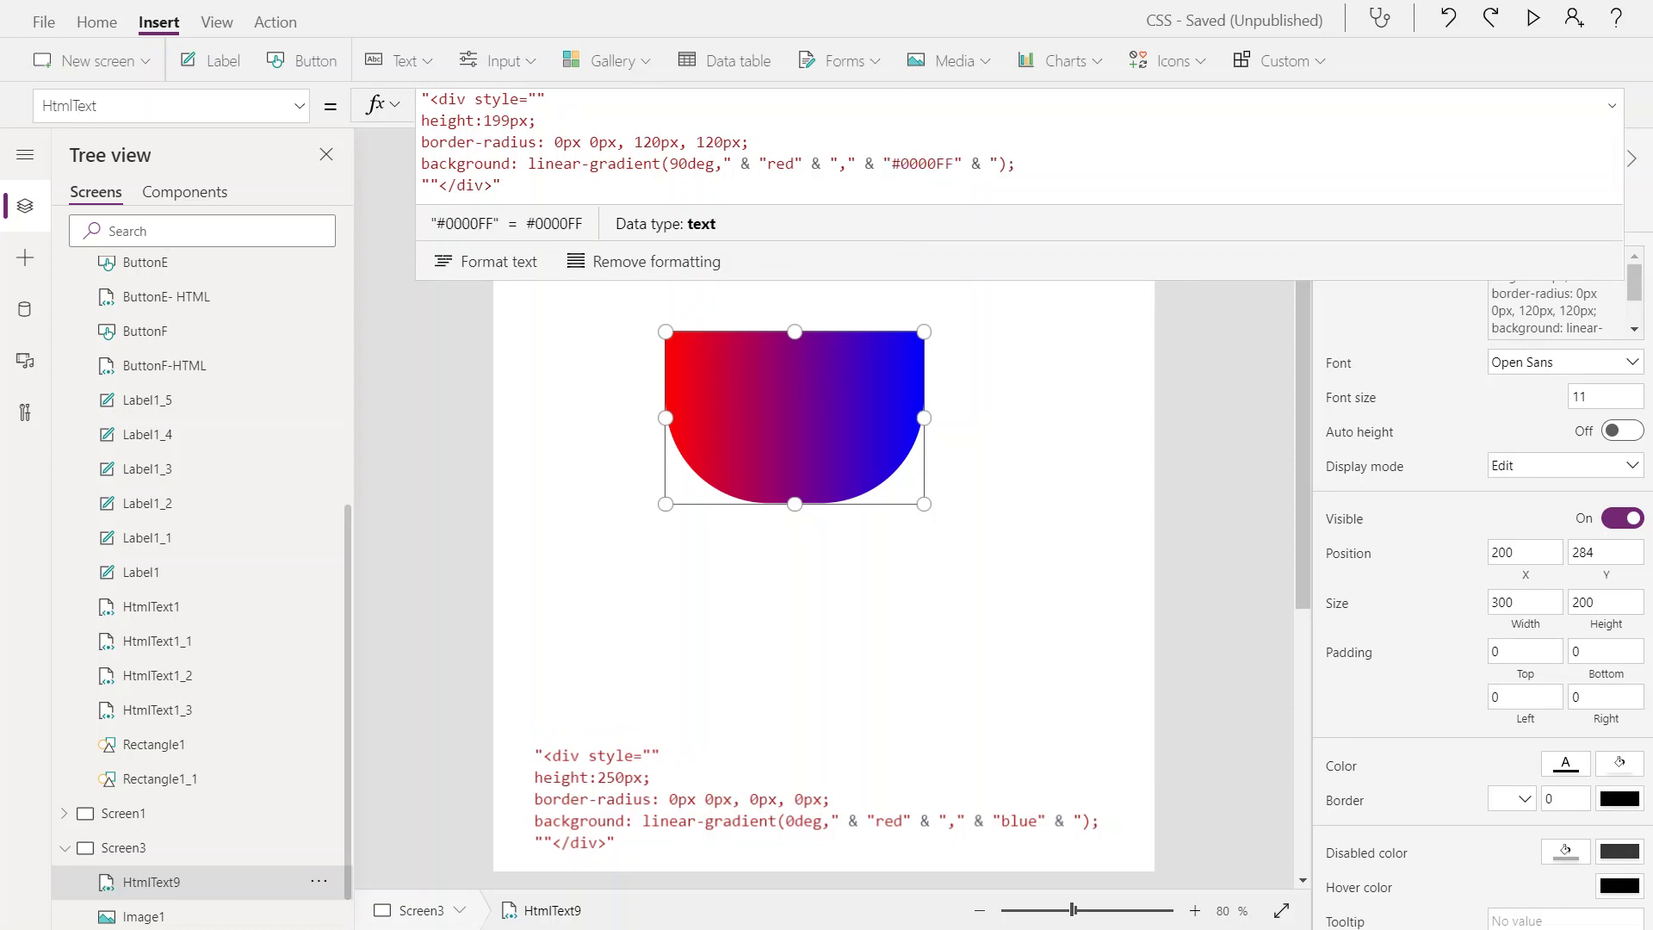
- Switch to the Color Hex page and copy blue's RGB value (0,0,255)
key(alt+Tab)
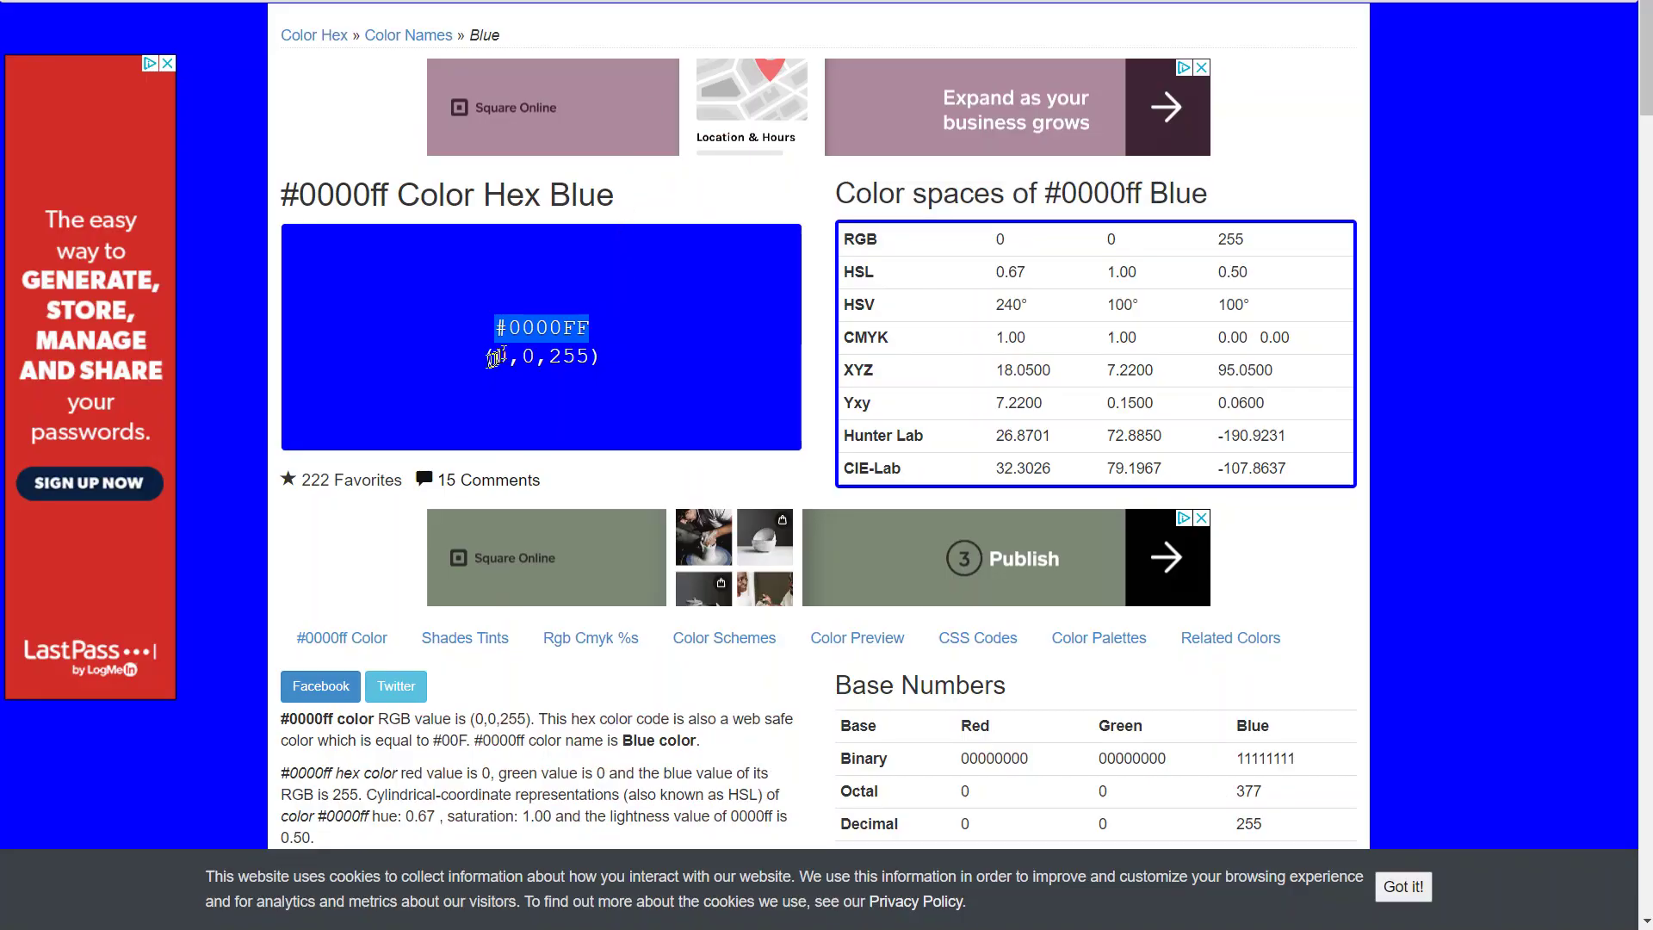
drag(483, 357, 604, 349)
key(ctrl+c)
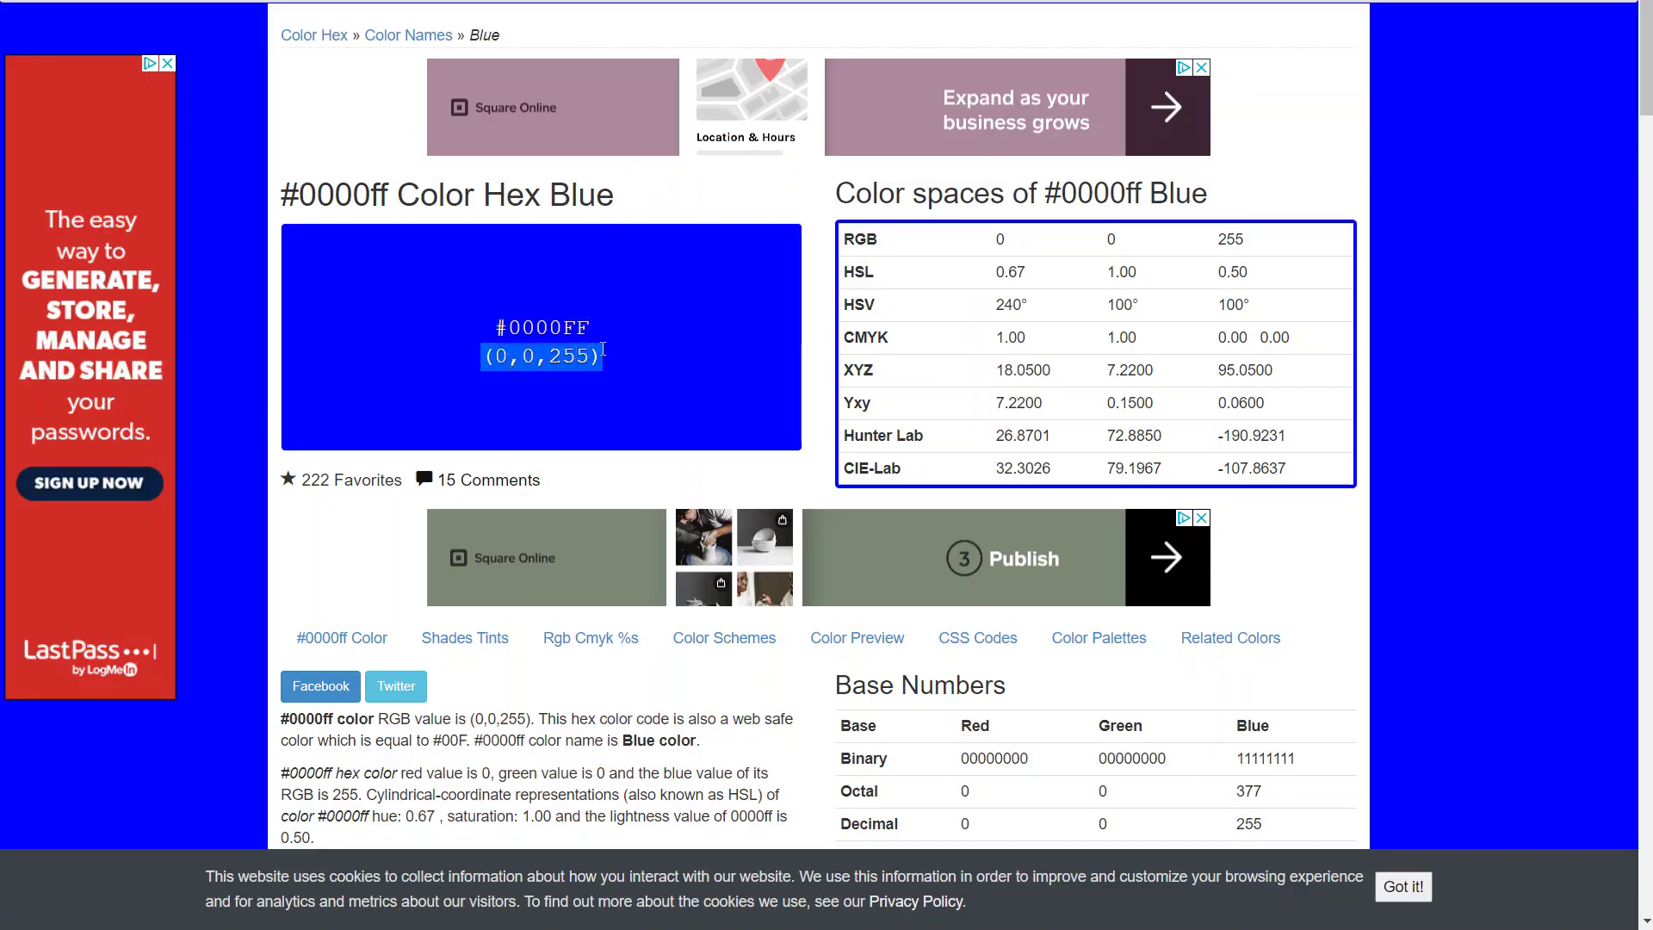
- Back in Power Apps, replace the hex code in the gradient formula with RGB(0,0,255)
key(alt+Tab)
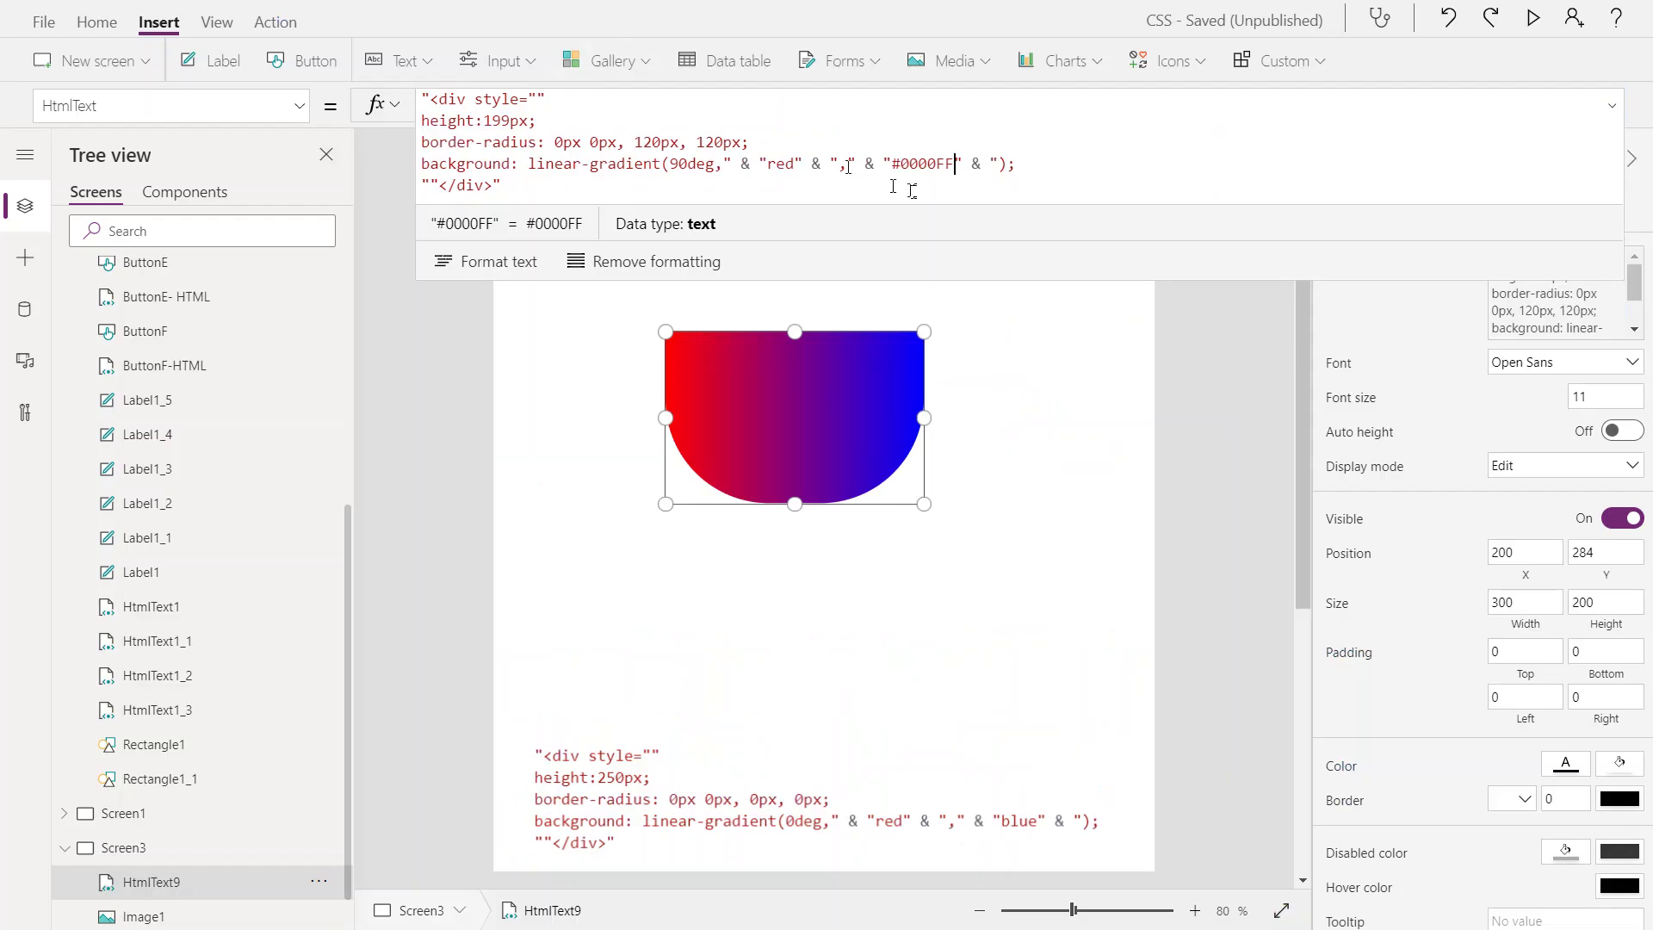
key(BackSpace)
key(BackSpace)
key(BackSpace)
key(BackSpace)
key(BackSpace)
key(BackSpace)
key(BackSpace)
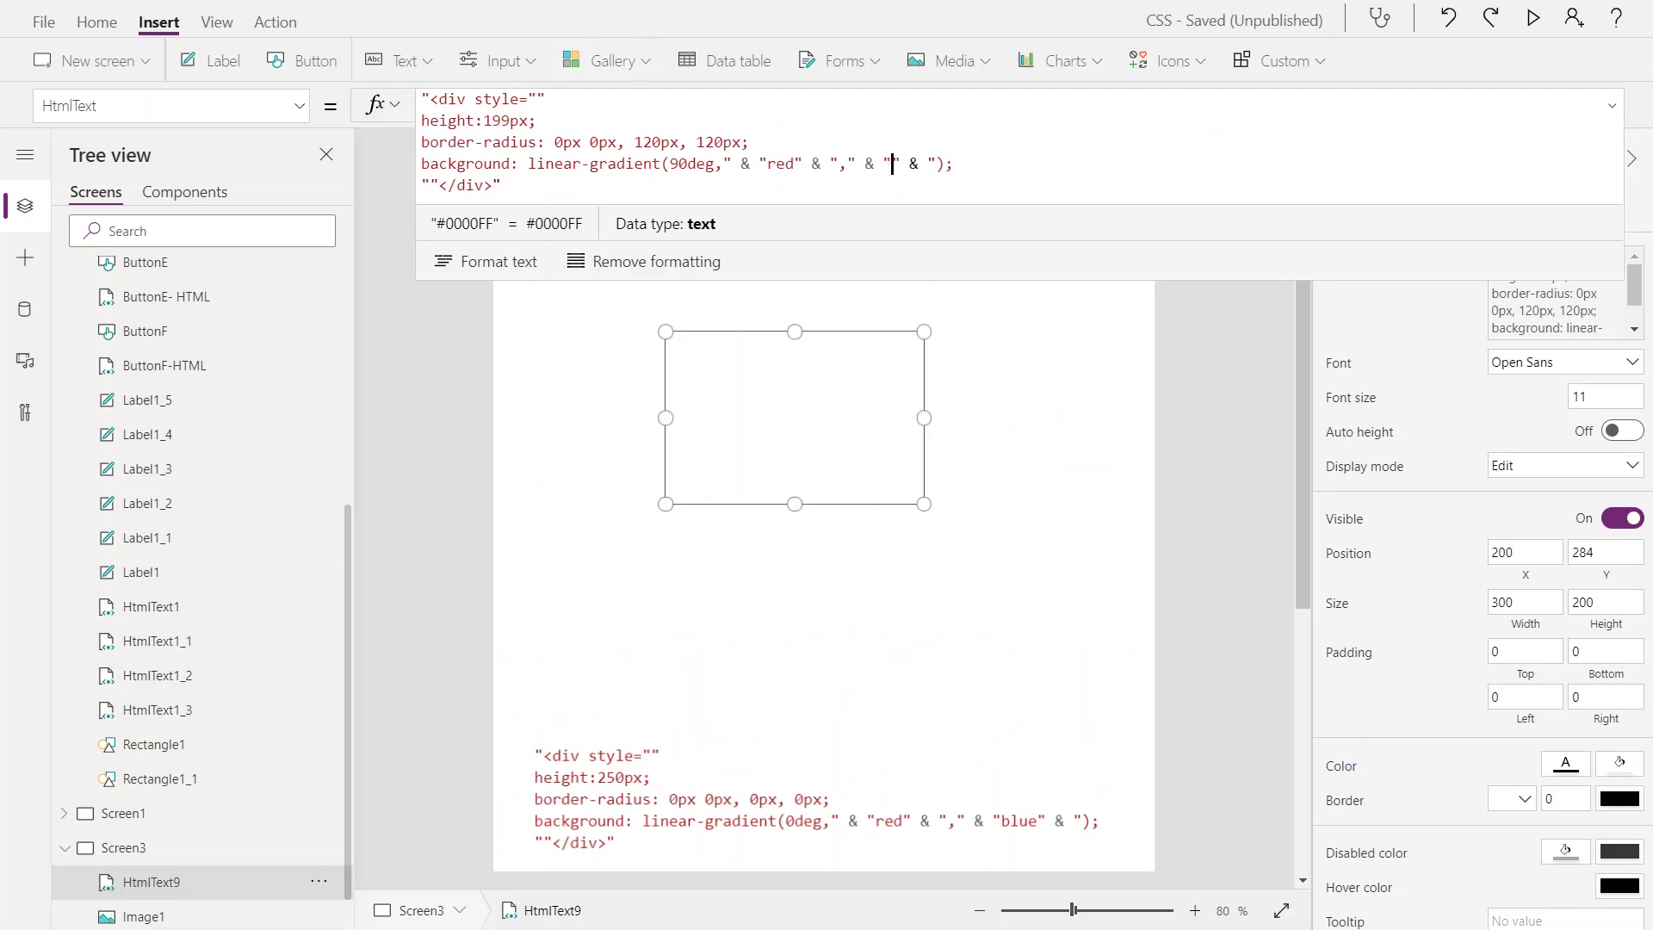
text(RGB)
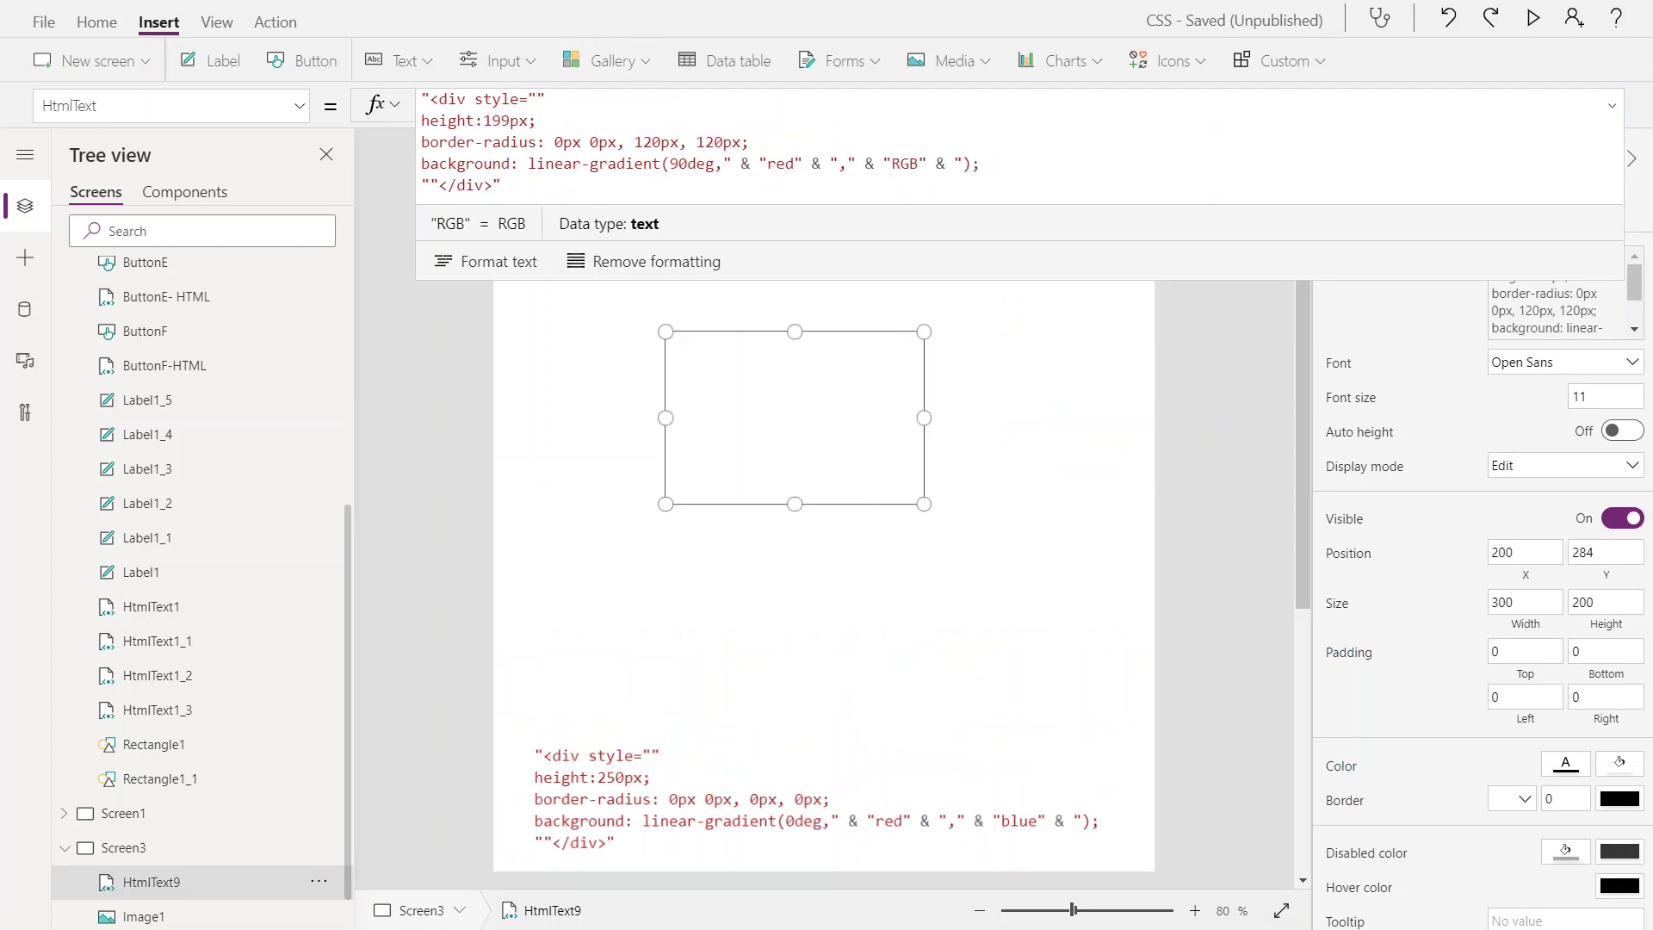
key(ctrl+v)
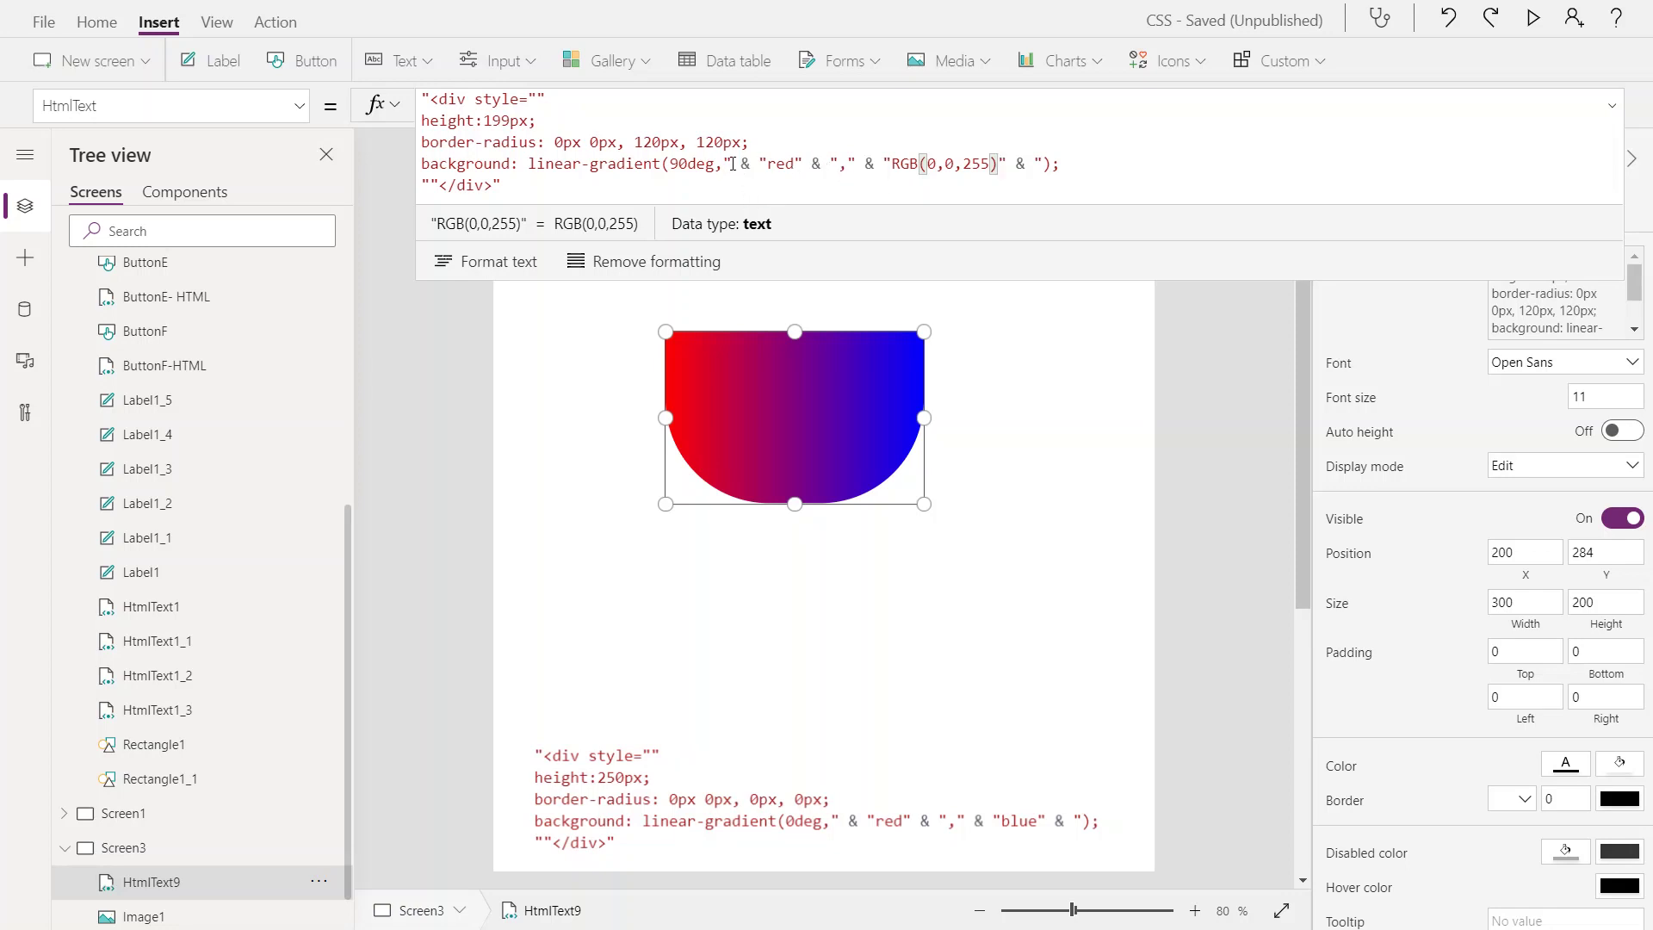
- Duplicate the color portion of the gradient formula, separated by a comma, so the stops run red, RGB(0,0,255), red, RGB(0,0,255)
drag(732, 164, 1042, 163)
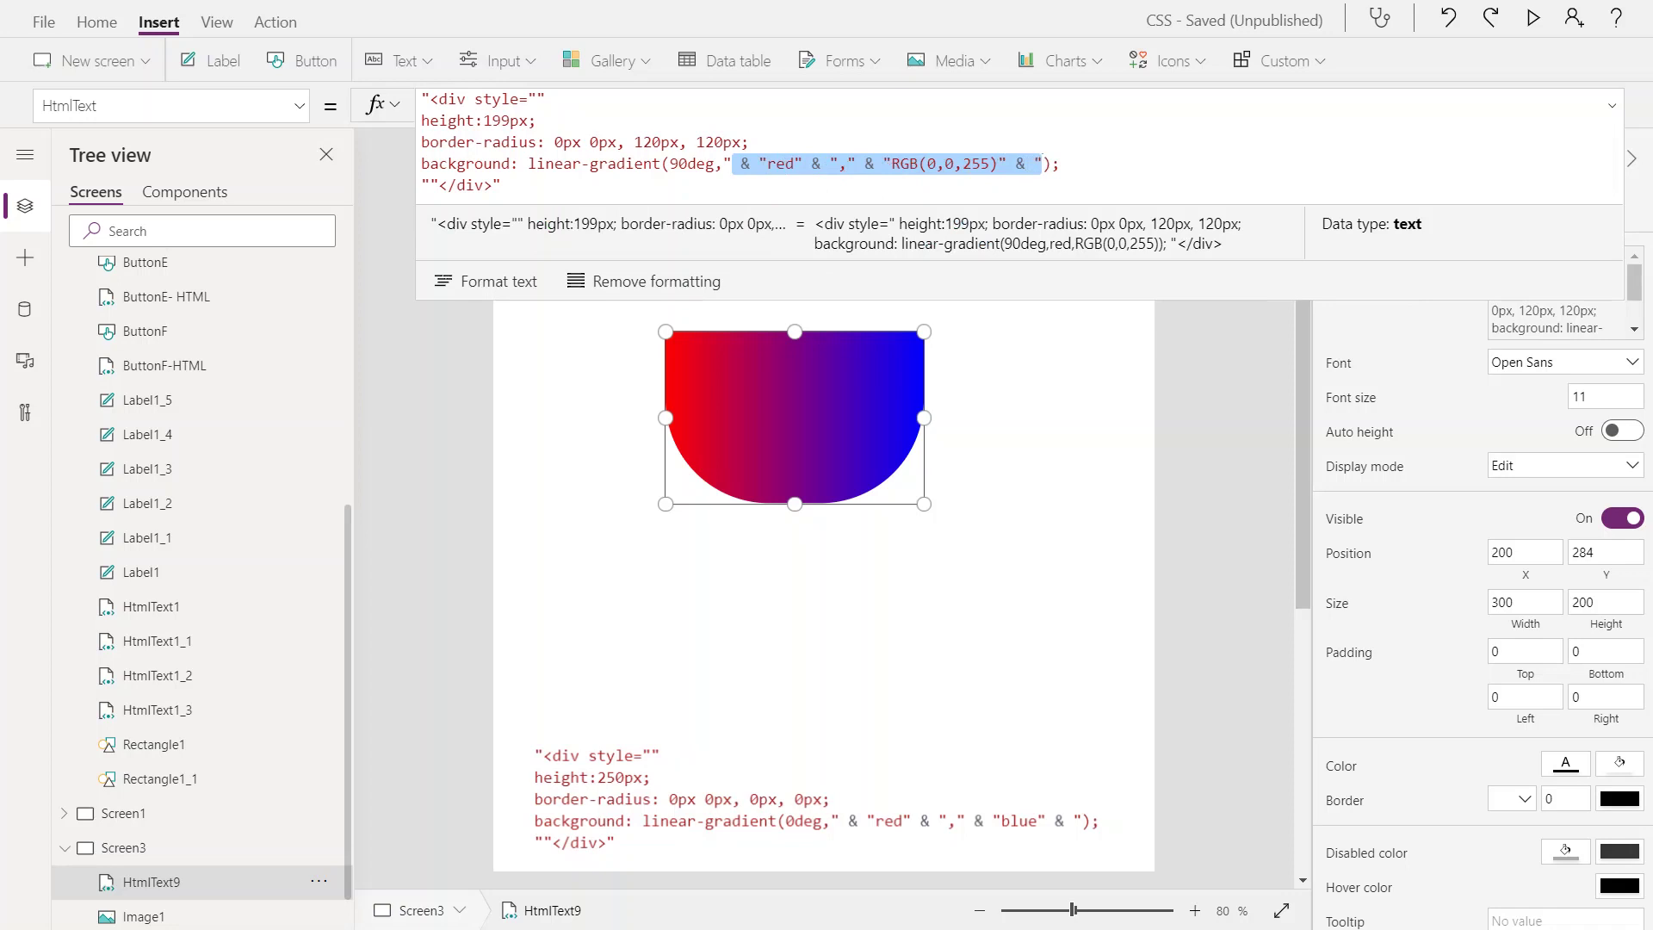
key(ctrl+c)
key(Right)
key(ctrl+v)
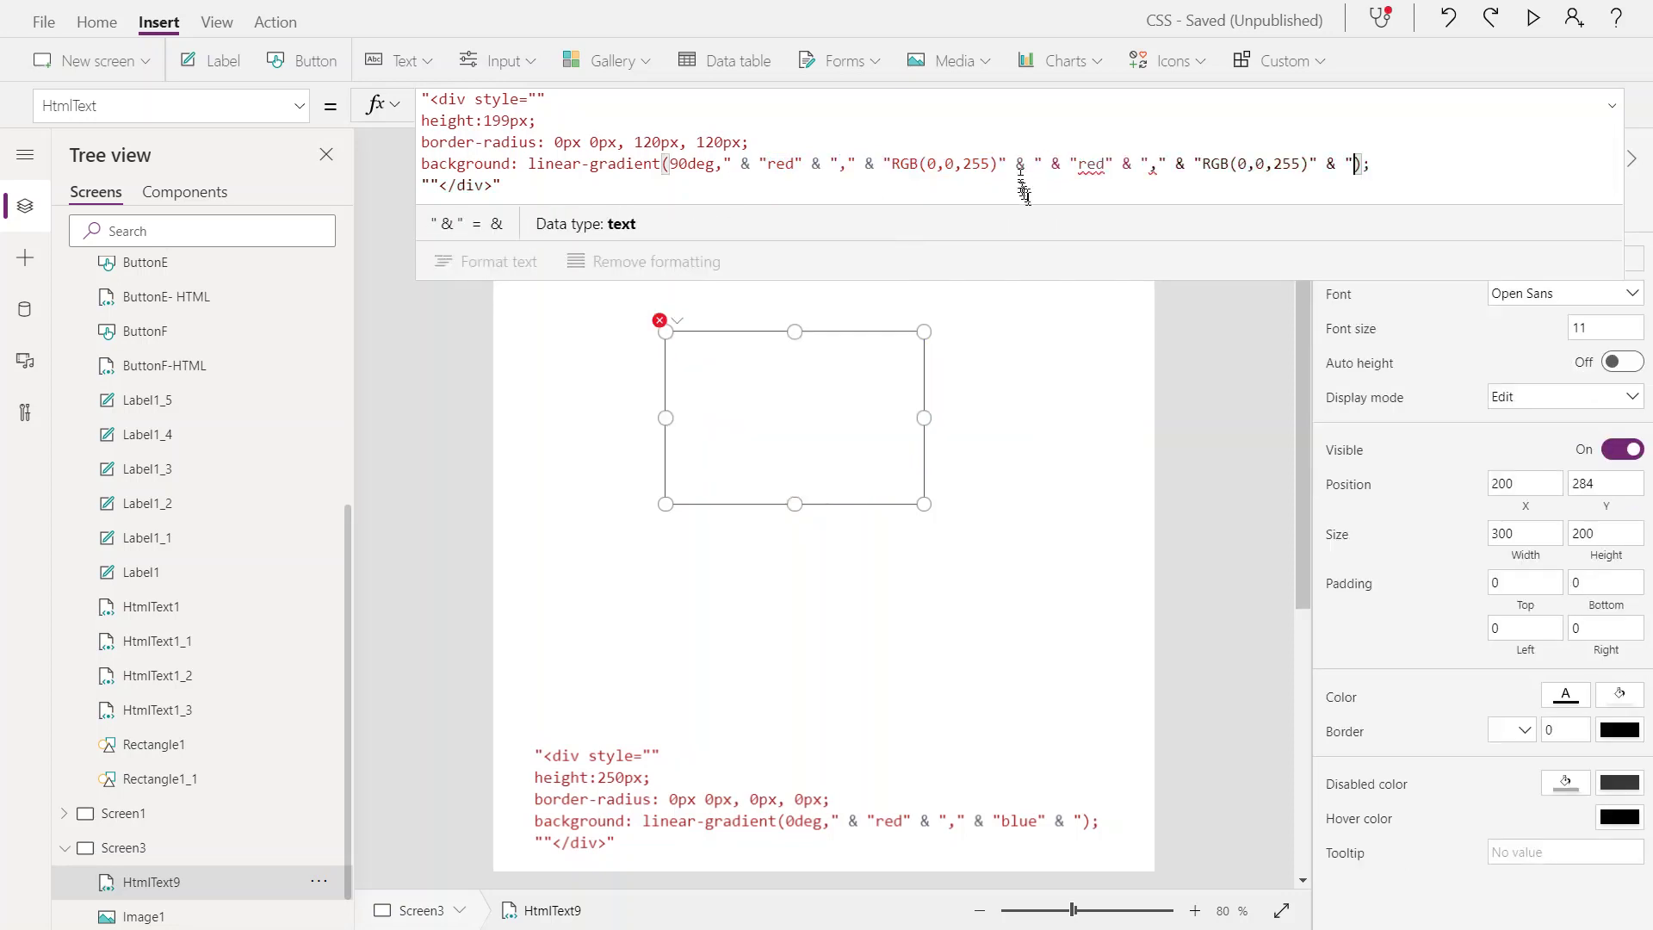
click(1043, 163)
text(,")
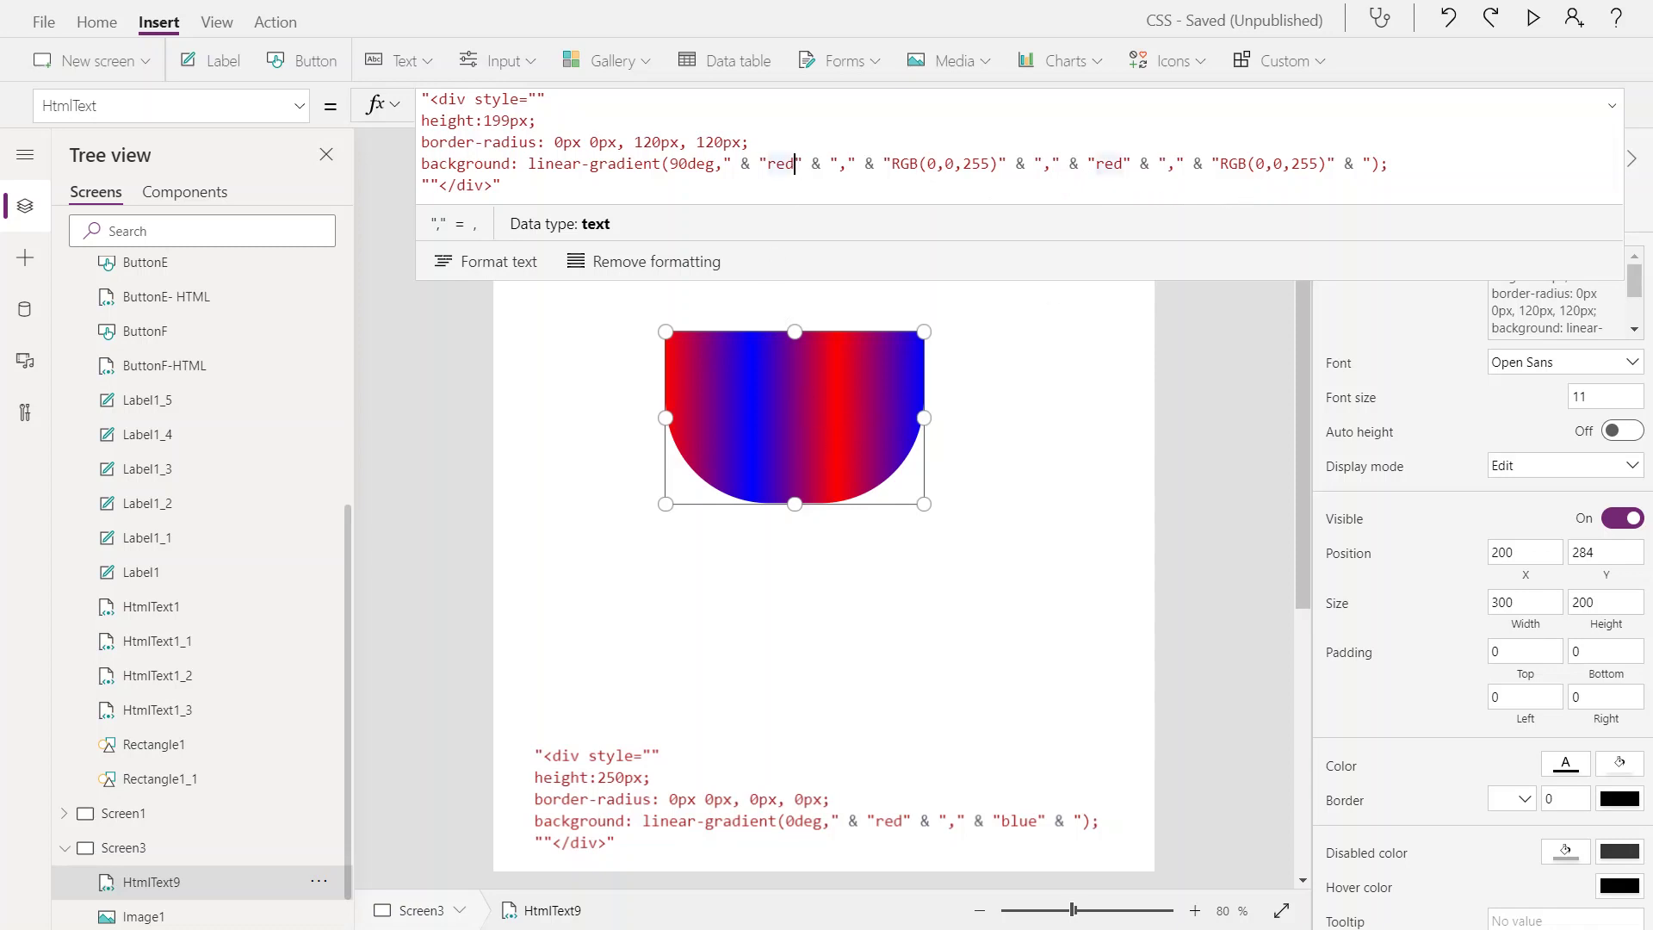
- Change the first color stop in the gradient formula to "pink"
key(BackSpace)
key(BackSpace)
key(BackSpace)
text(pink)
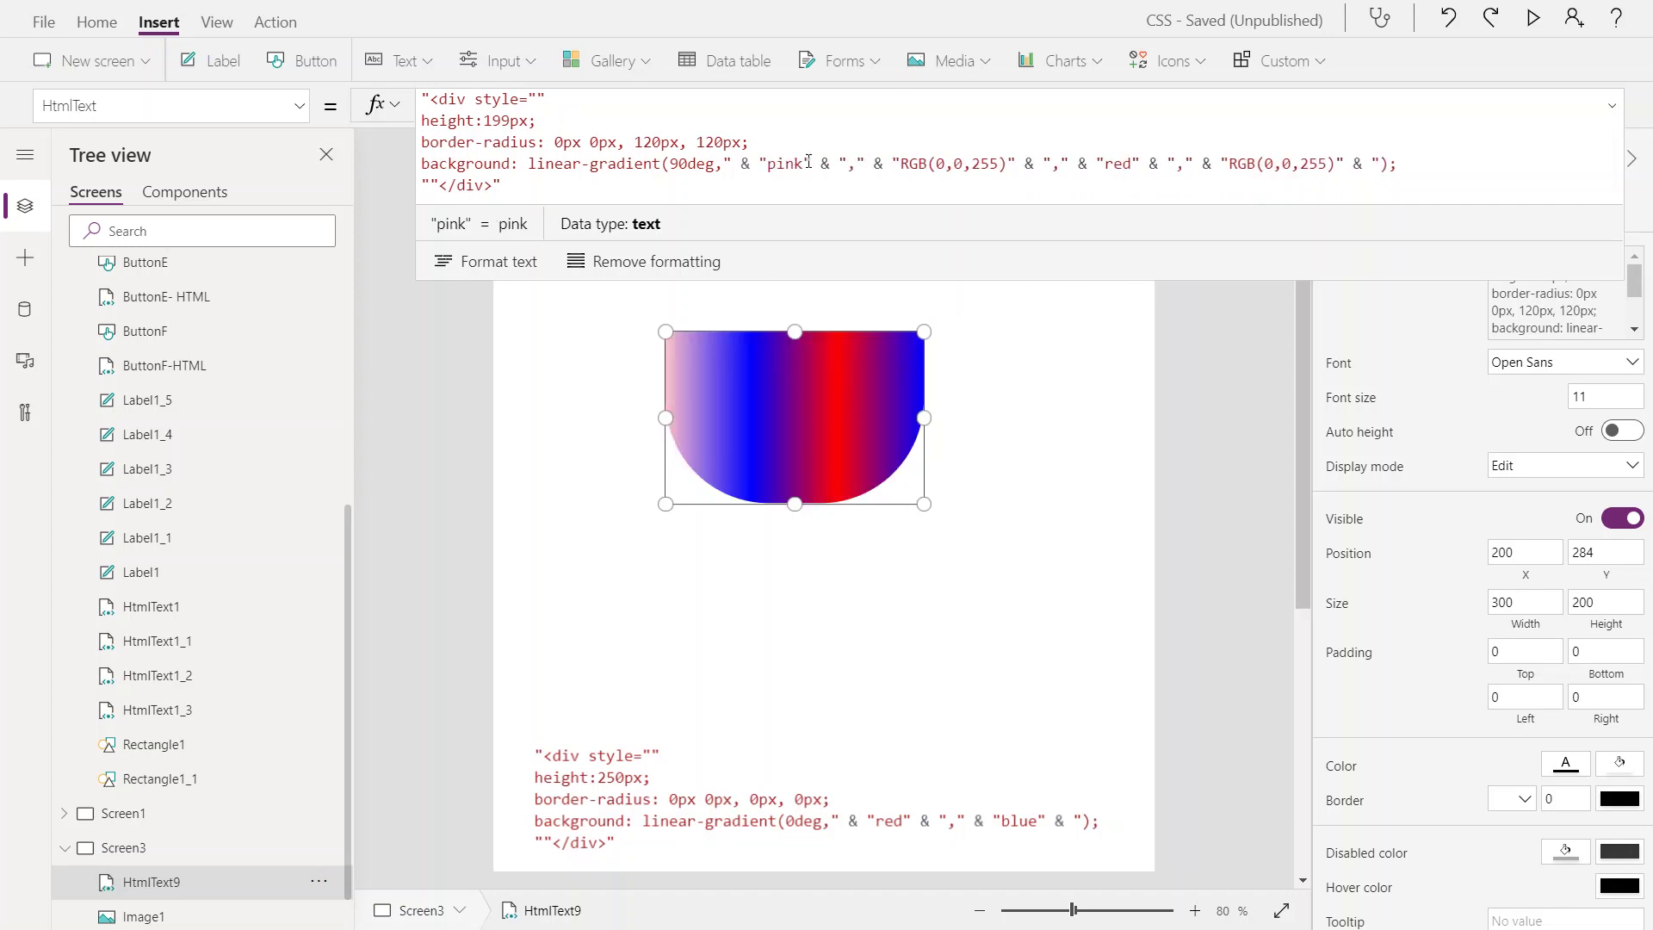
- Replace the last RGB(0,0,255) color stop in the gradient formula with "pink"
click(1337, 163)
key(BackSpace)
key(BackSpace)
key(BackSpace)
key(BackSpace)
key(BackSpace)
key(BackSpace)
key(BackSpace)
key(BackSpace)
key(BackSpace)
key(BackSpace)
key(BackSpace)
key(BackSpace)
text(pink)
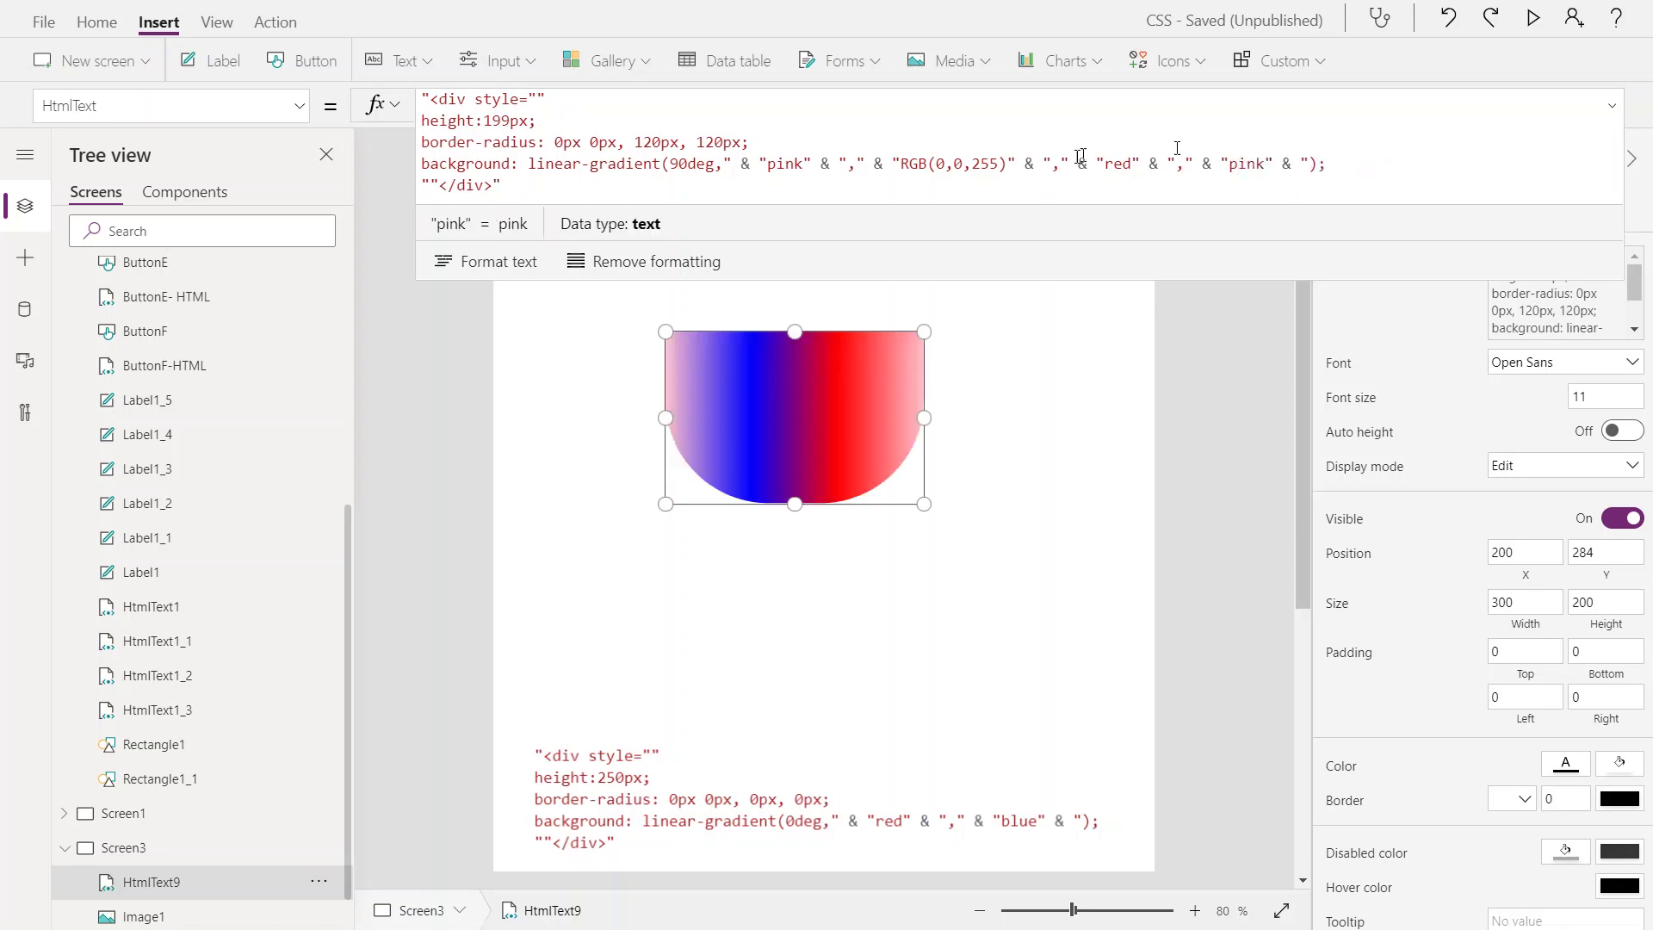
- Replace the remaining RGB(0,0,255) color stop in the gradient formula with "red"
click(1006, 165)
key(BackSpace)
key(BackSpace)
key(BackSpace)
key(BackSpace)
key(BackSpace)
key(BackSpace)
key(BackSpace)
key(BackSpace)
key(BackSpace)
key(BackSpace)
key(BackSpace)
key(BackSpace)
text(red)
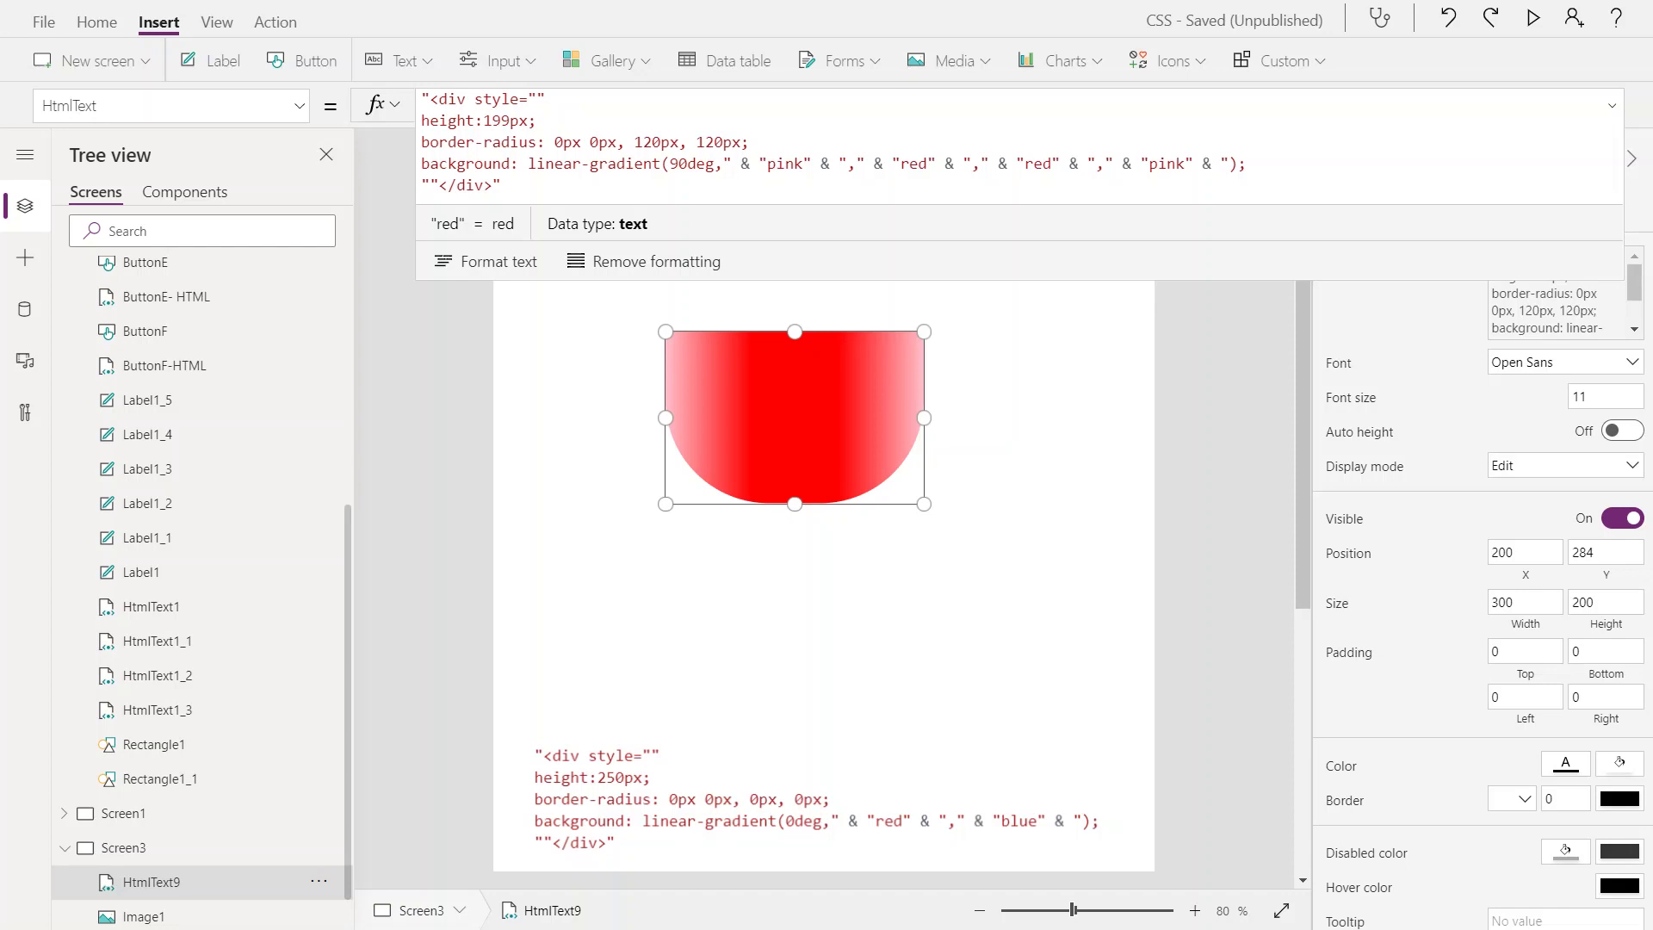
- Insert a button covering the gradient shape at 300 by 200 and set its padding to 0 on all four sides
click(311, 62)
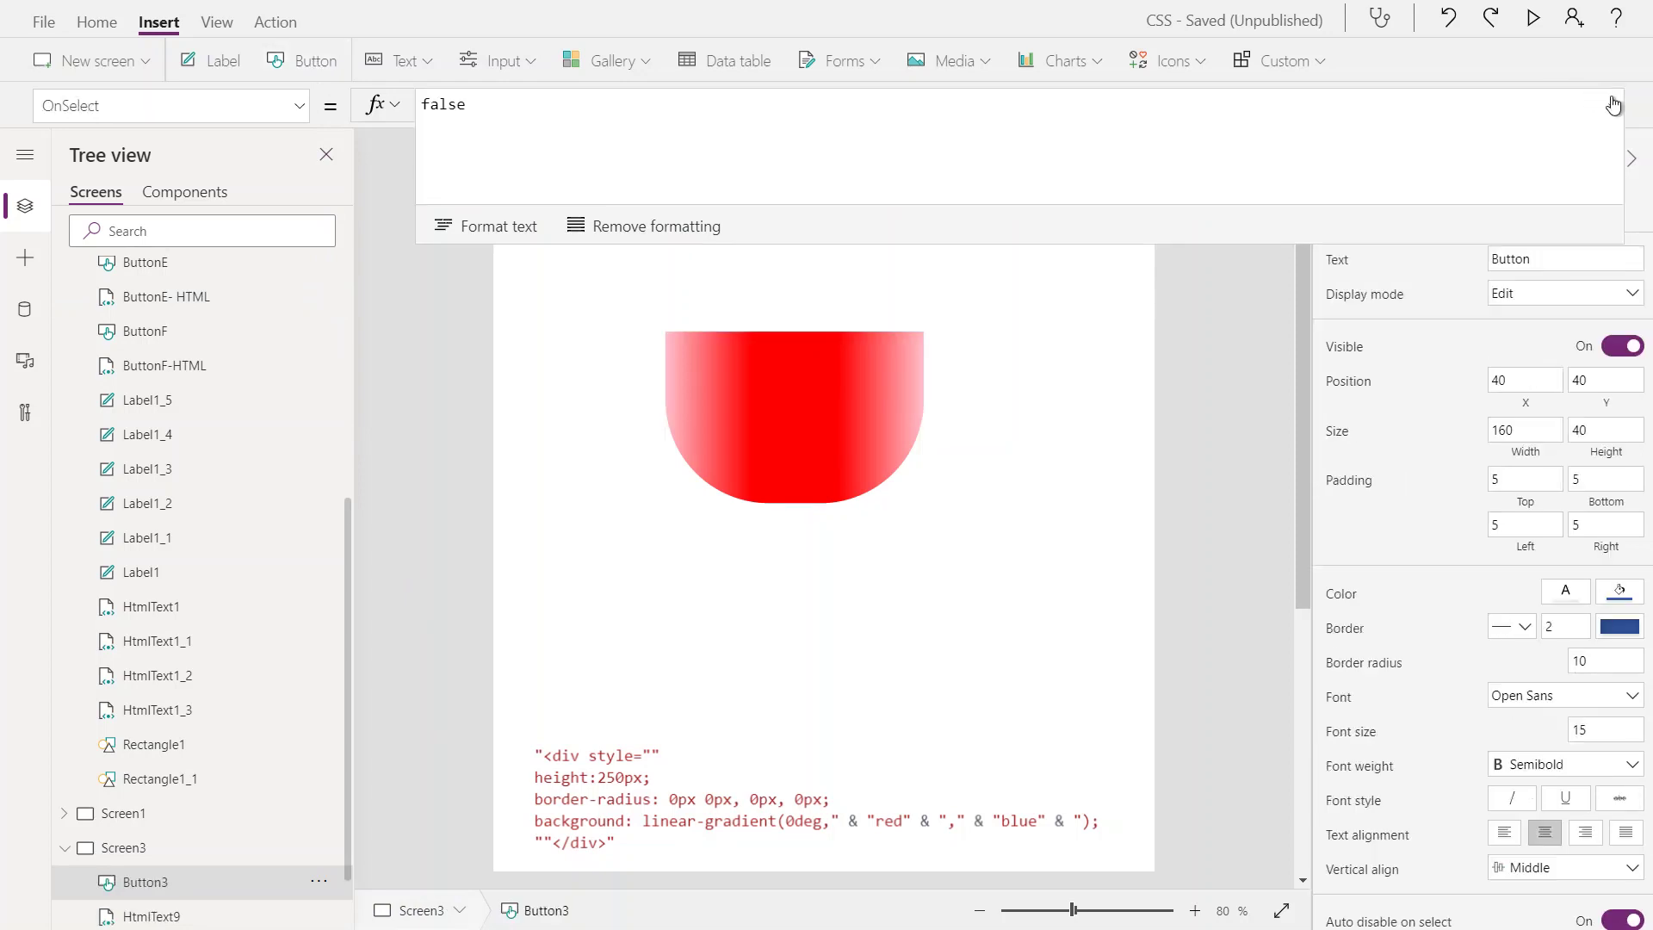
drag(636, 145, 924, 504)
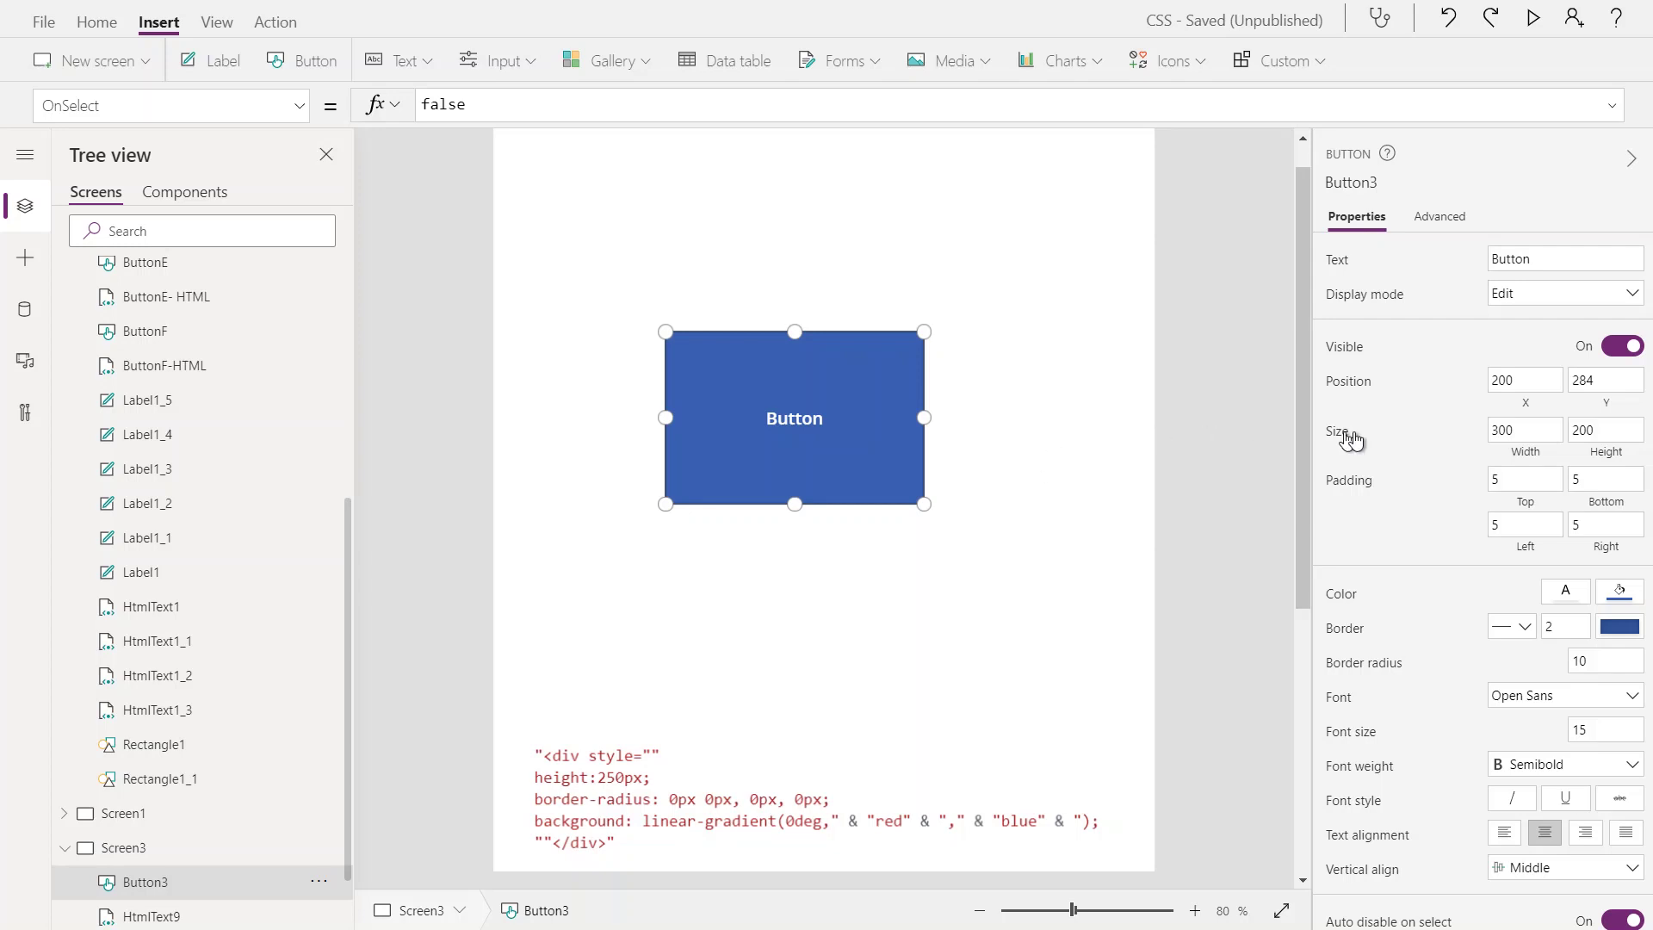
click(1514, 473)
click(1572, 479)
key(BackSpace)
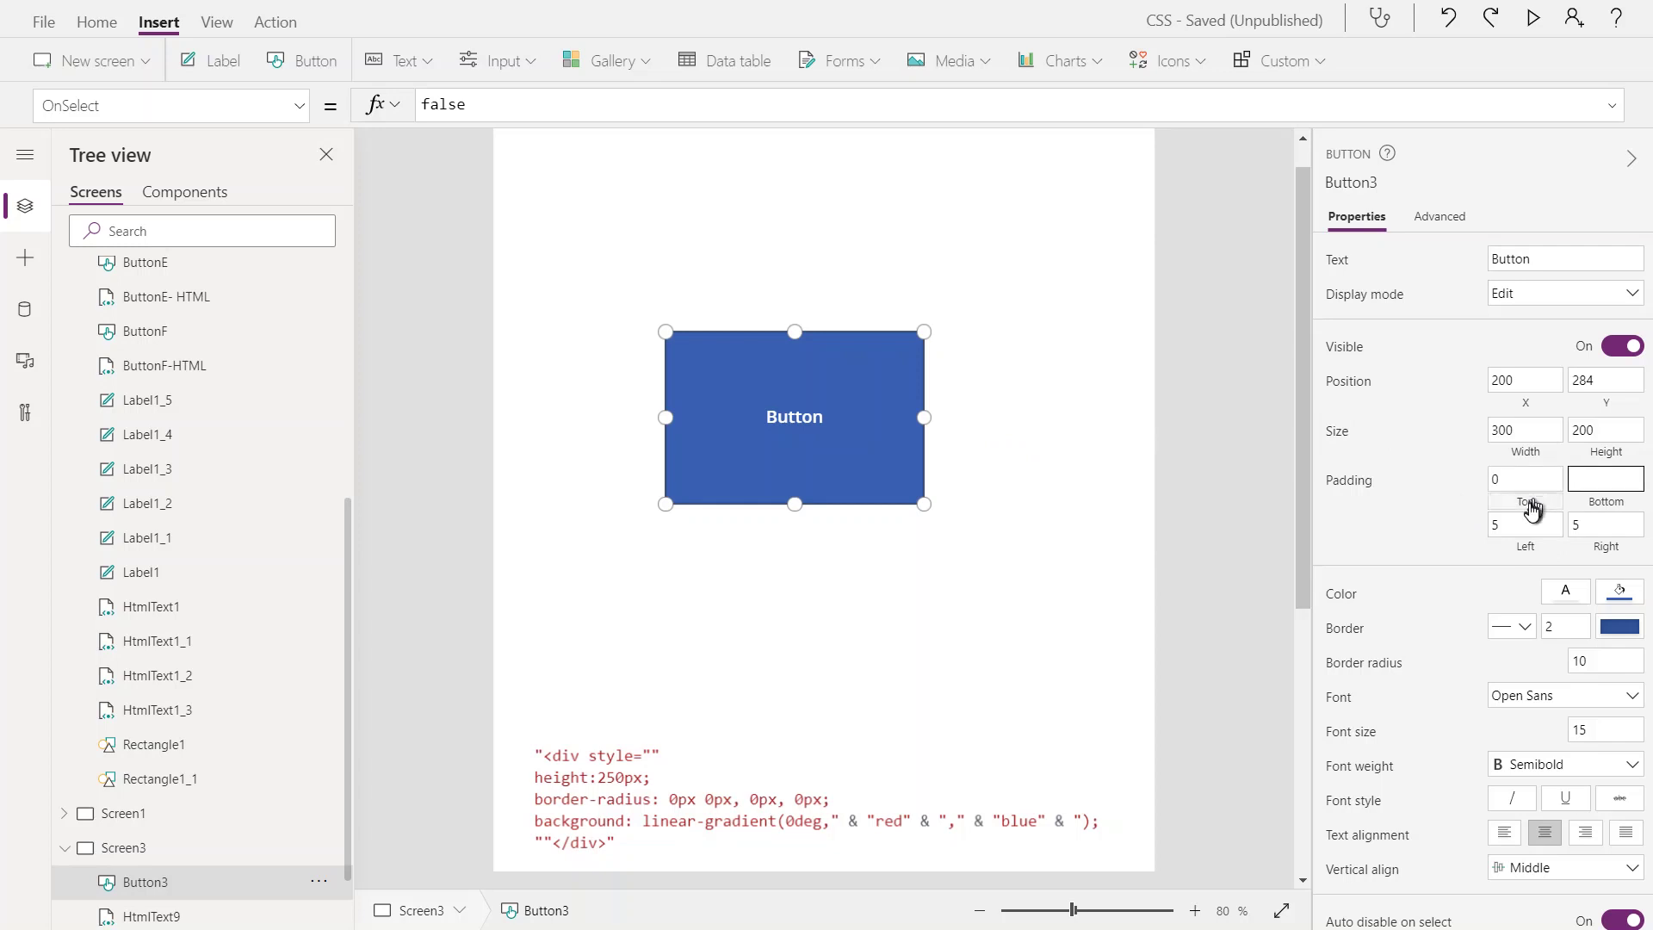
click(1529, 519)
key(BackSpace)
click(1587, 520)
key(BackSpace)
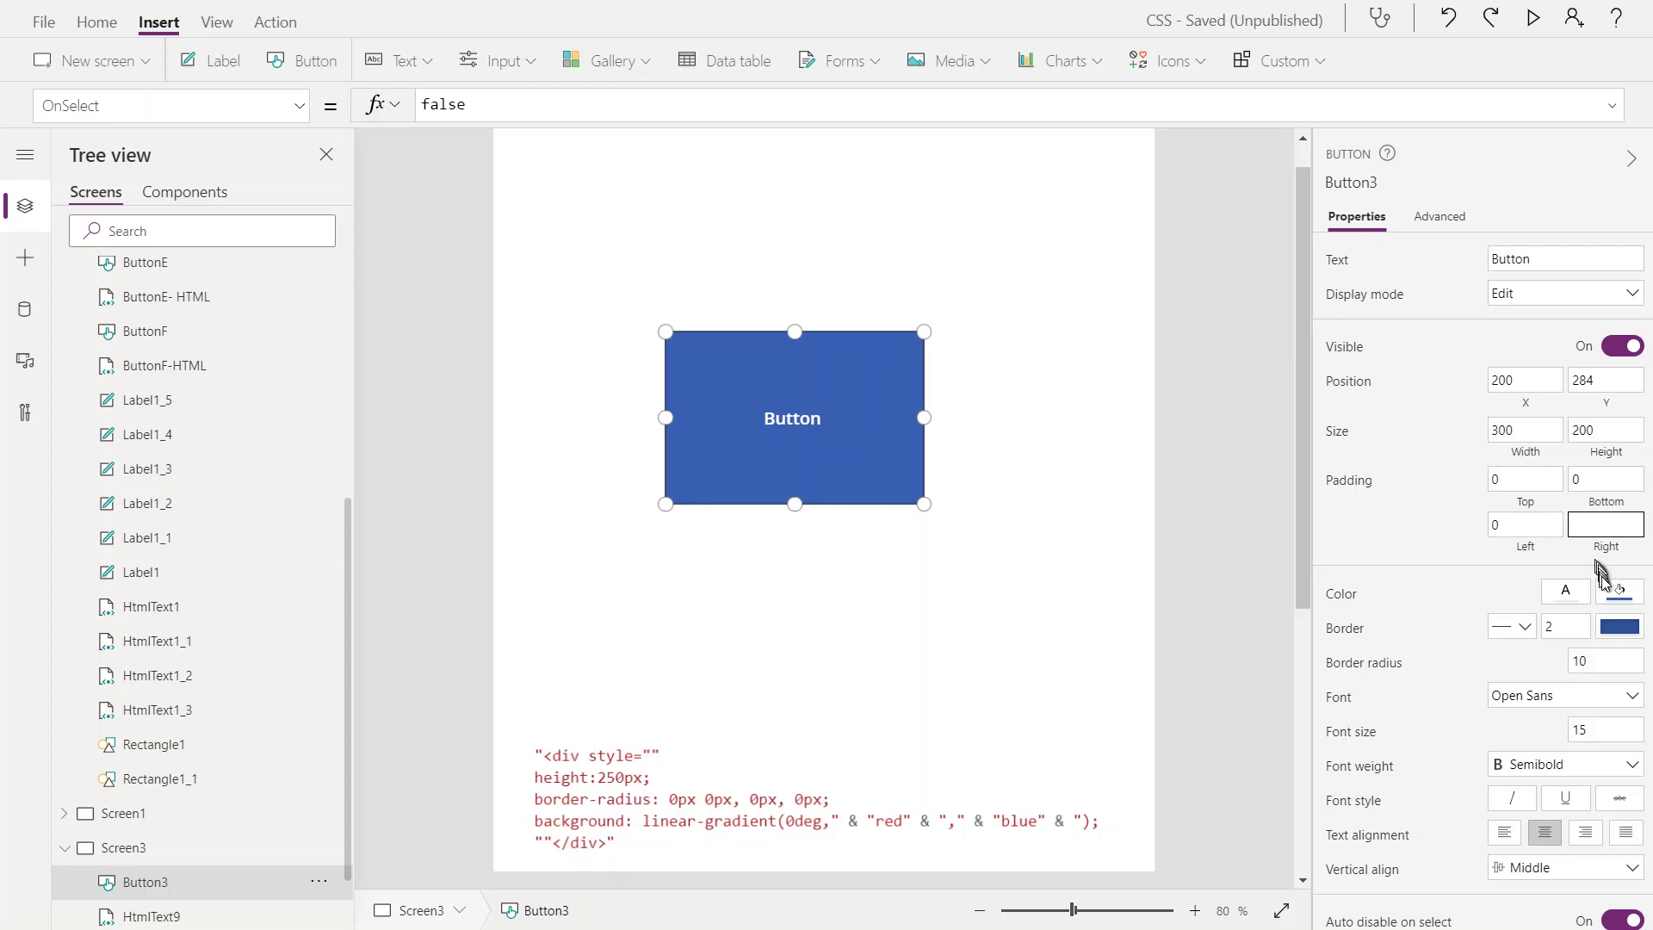
- Set the button's fill to transparent
click(1617, 594)
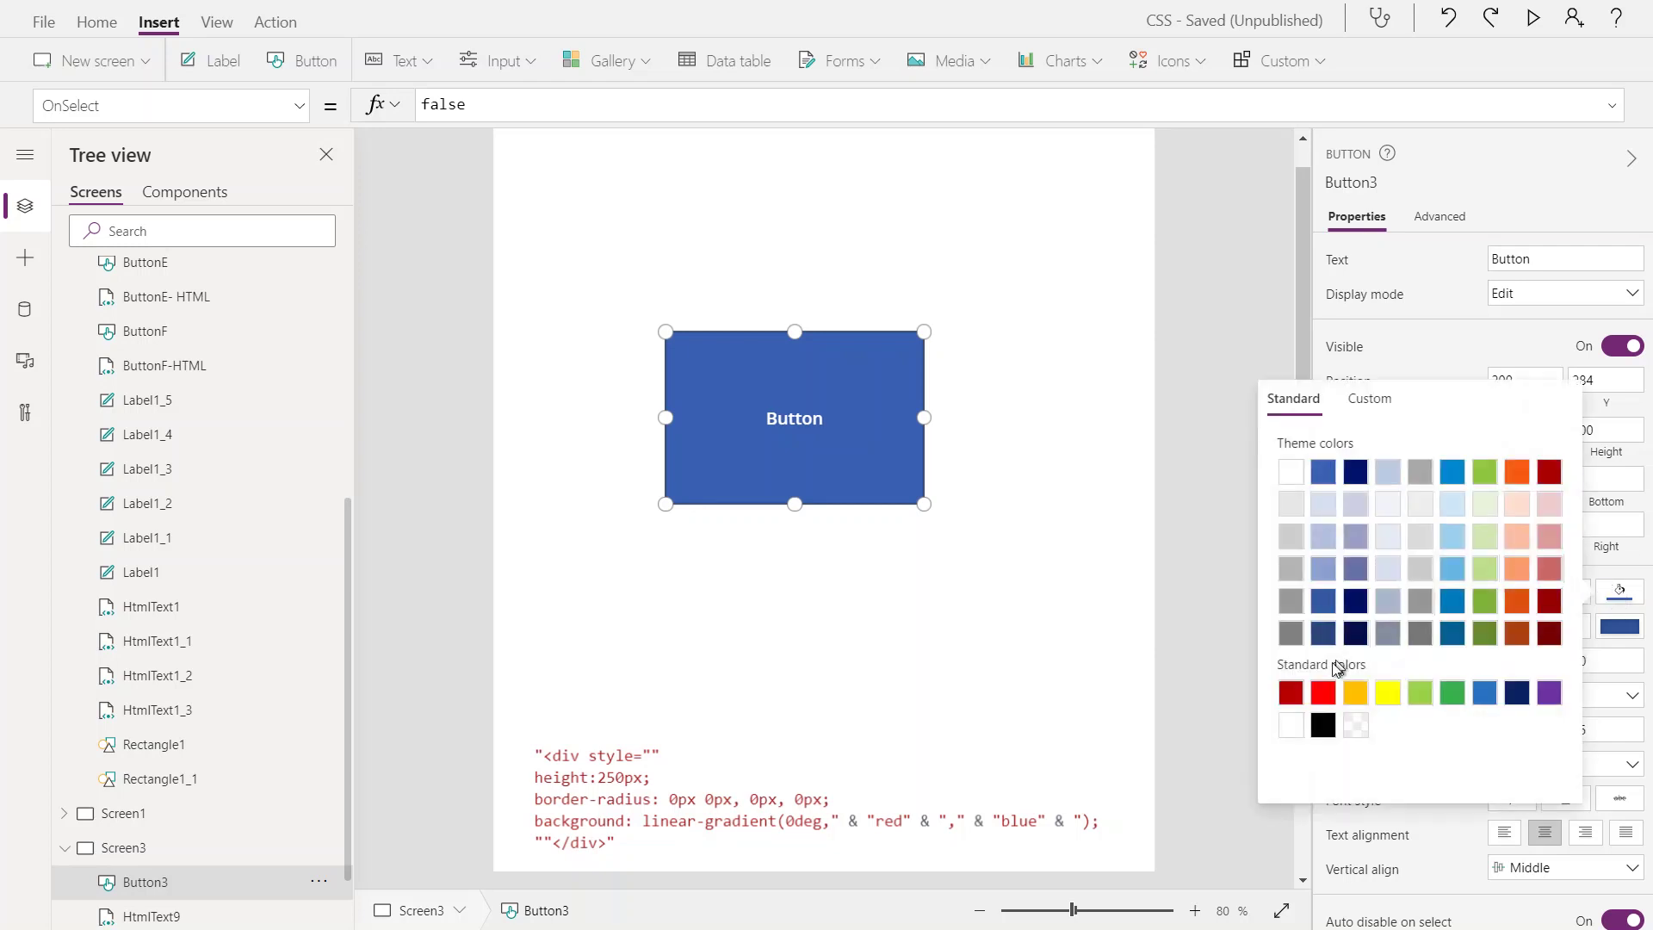
click(1357, 725)
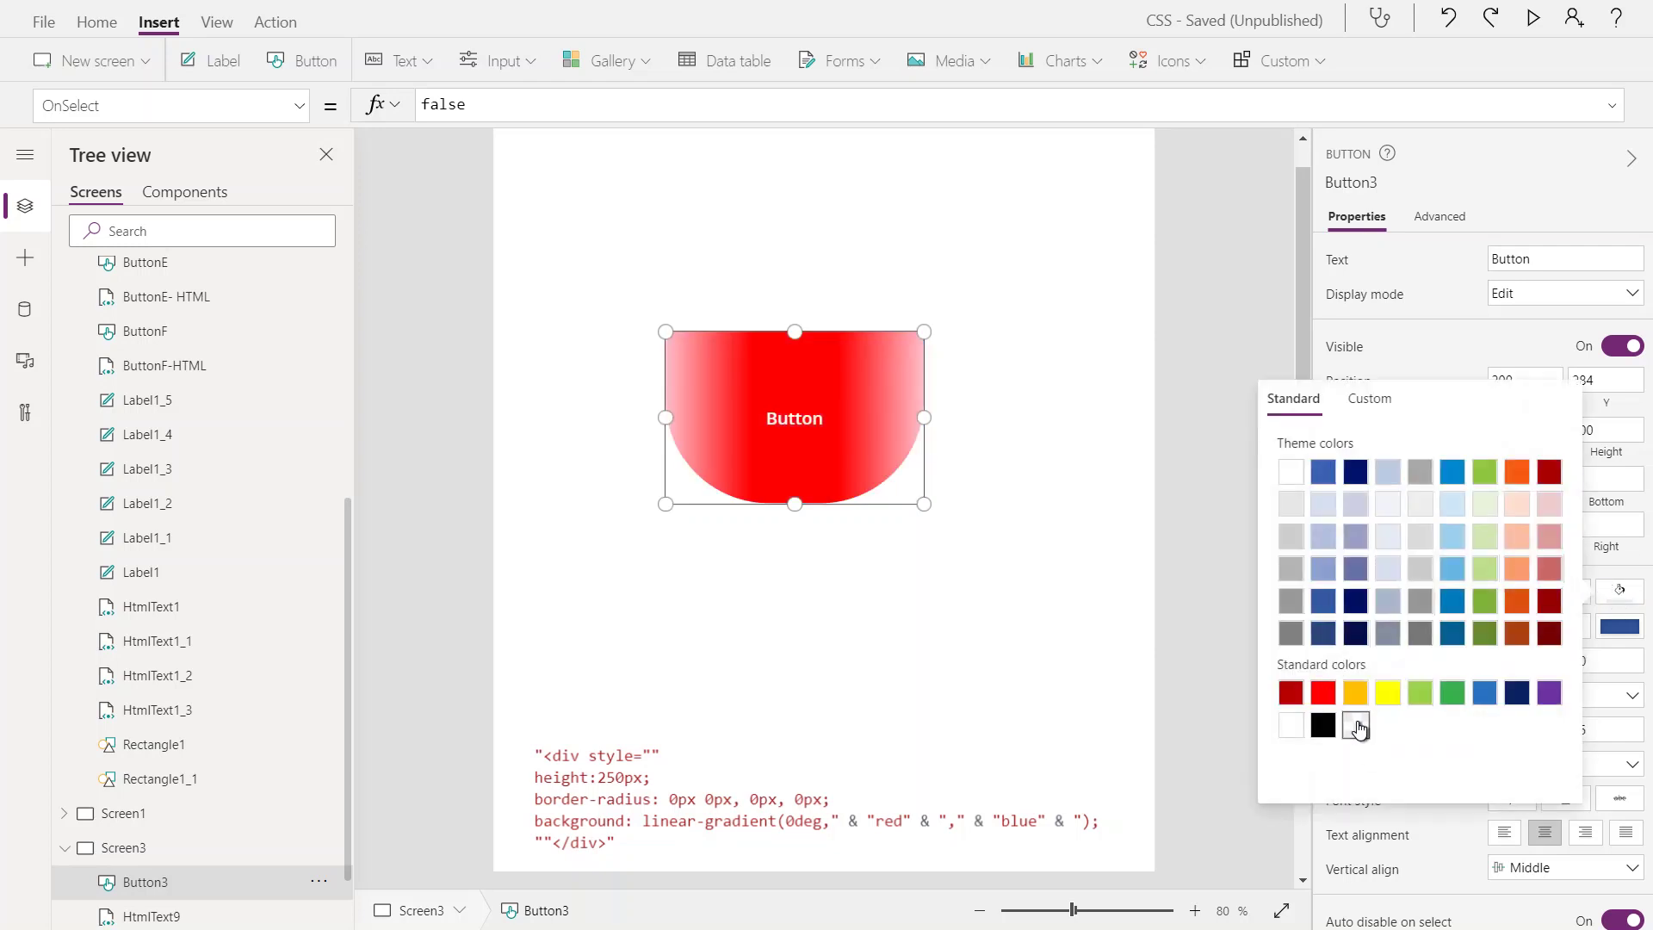
click(1227, 590)
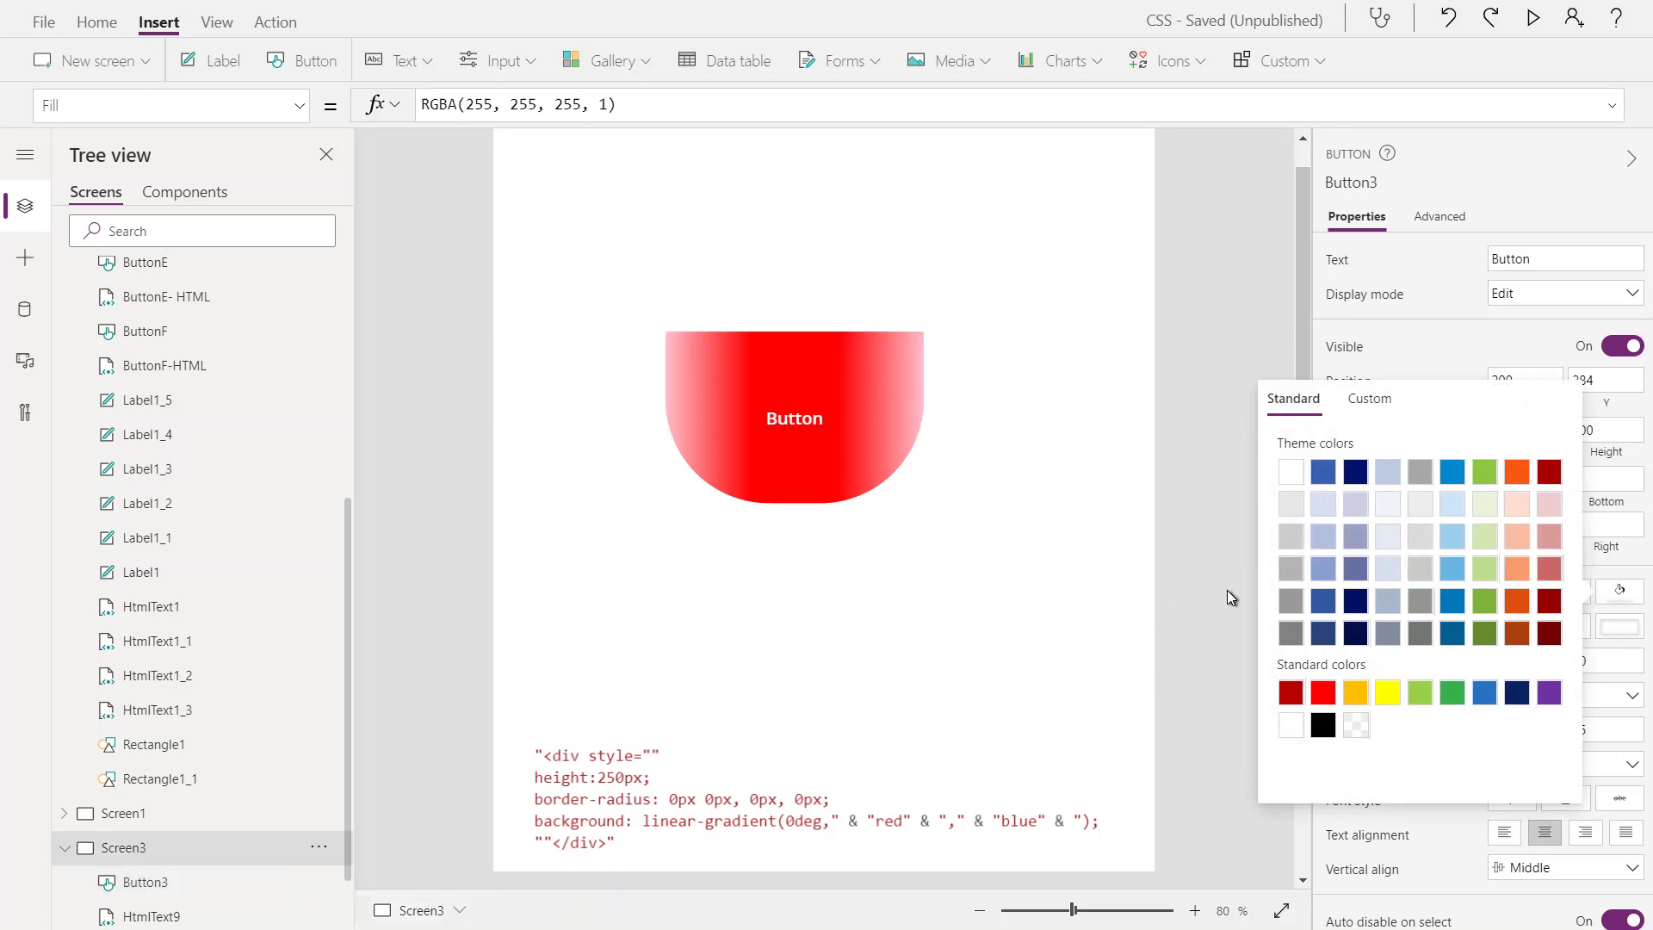
- Clear the button's BorderColor formula and set the border color to standard black
click(830, 430)
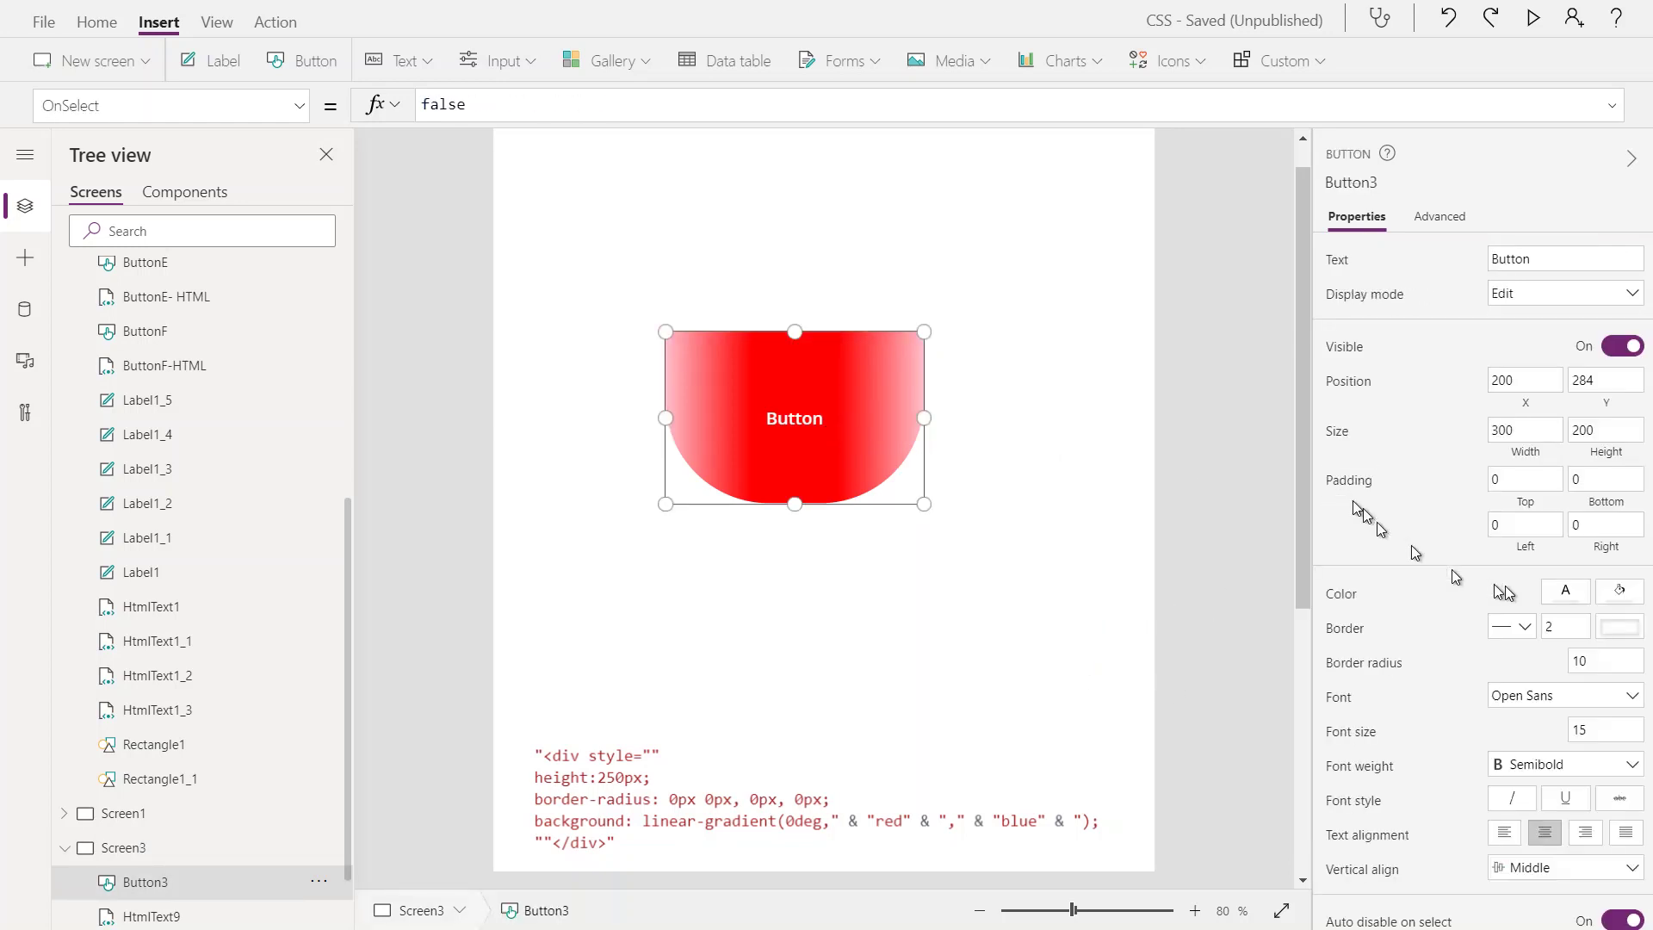
click(1612, 629)
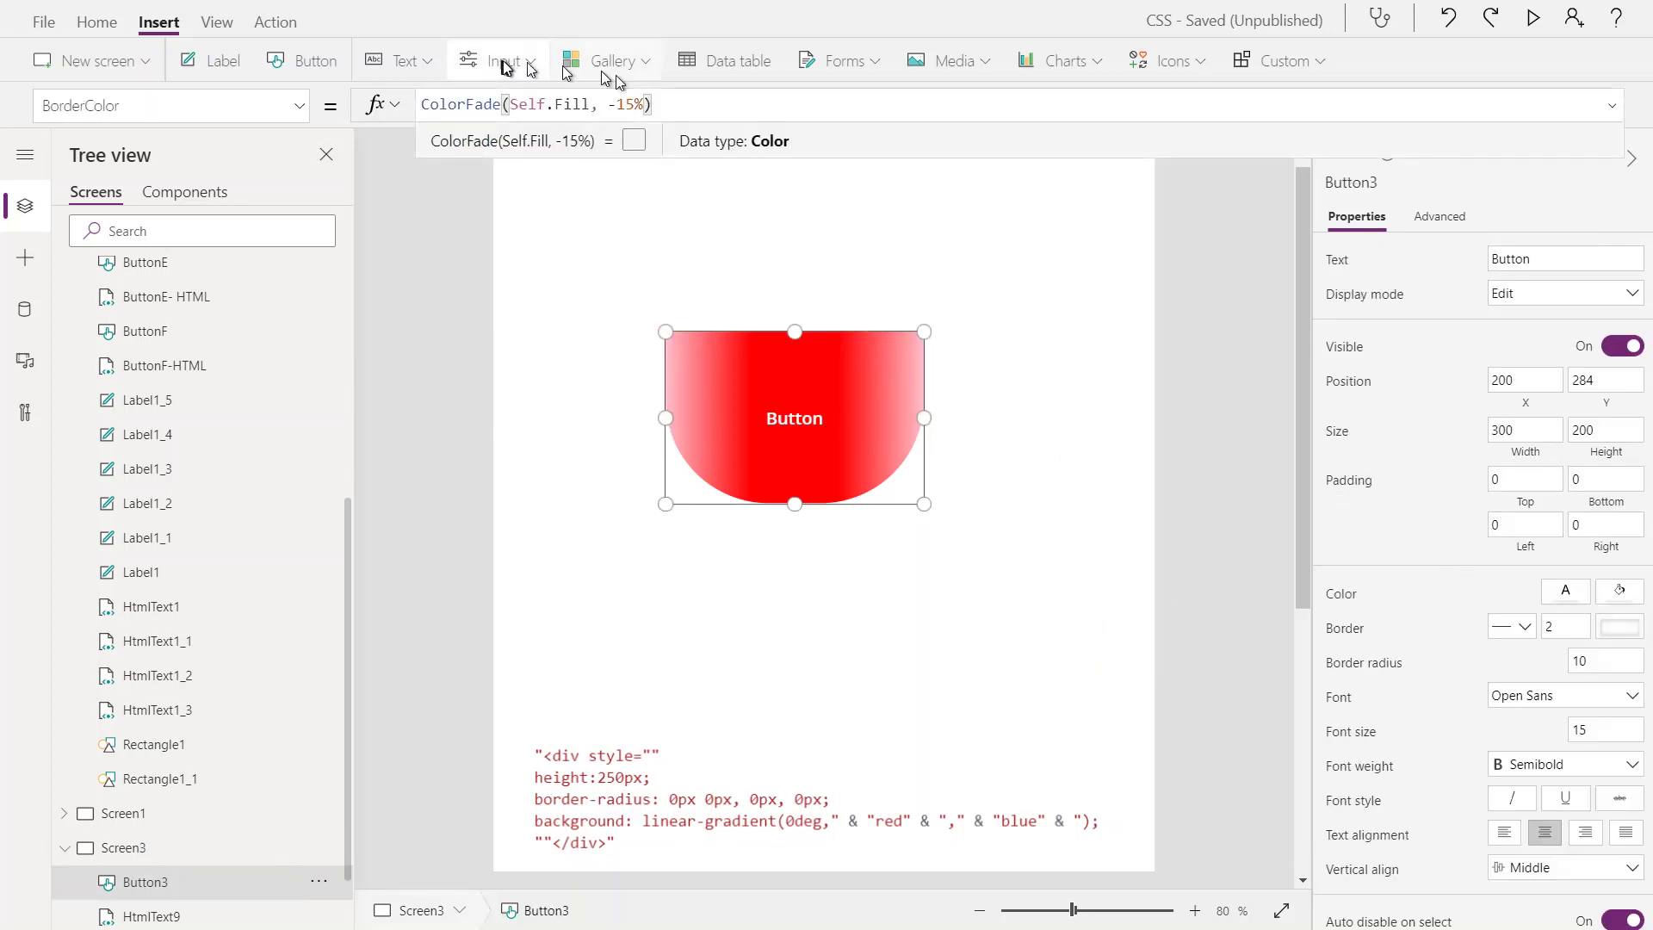
key(BackSpace)
key(BackSpace)
key(BackSpace)
key(BackSpace)
key(BackSpace)
key(BackSpace)
key(BackSpace)
key(BackSpace)
key(BackSpace)
key(BackSpace)
key(BackSpace)
key(BackSpace)
key(BackSpace)
key(BackSpace)
key(BackSpace)
key(BackSpace)
key(BackSpace)
key(BackSpace)
key(BackSpace)
key(BackSpace)
key(BackSpace)
key(BackSpace)
key(BackSpace)
key(BackSpace)
key(BackSpace)
key(BackSpace)
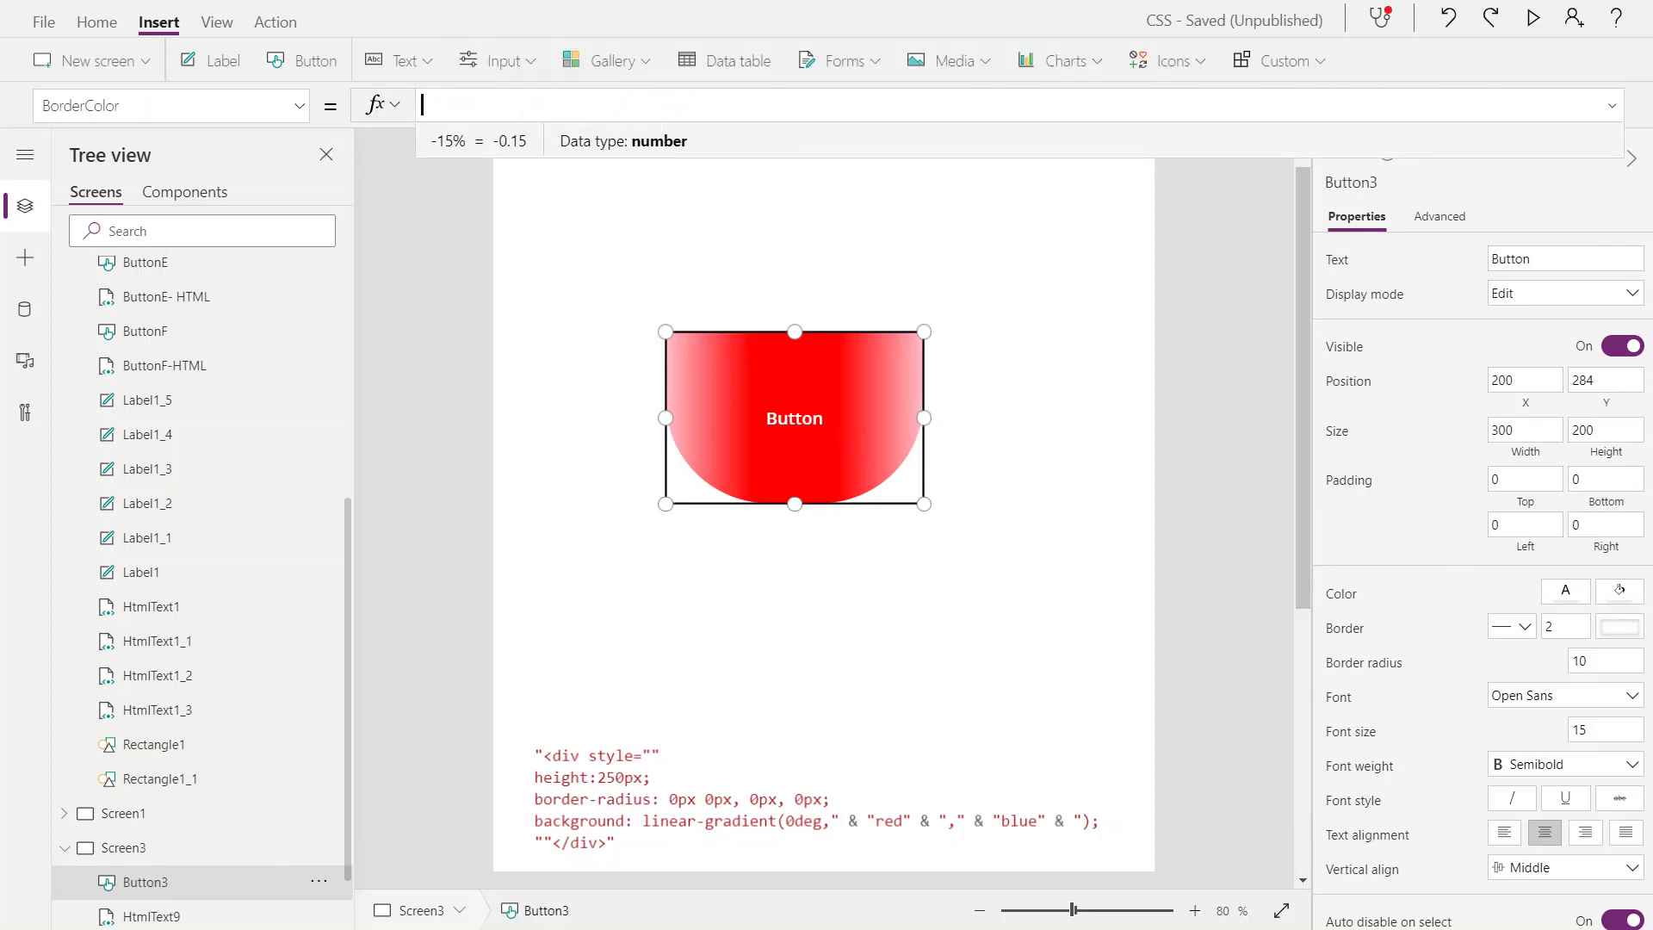
click(1621, 635)
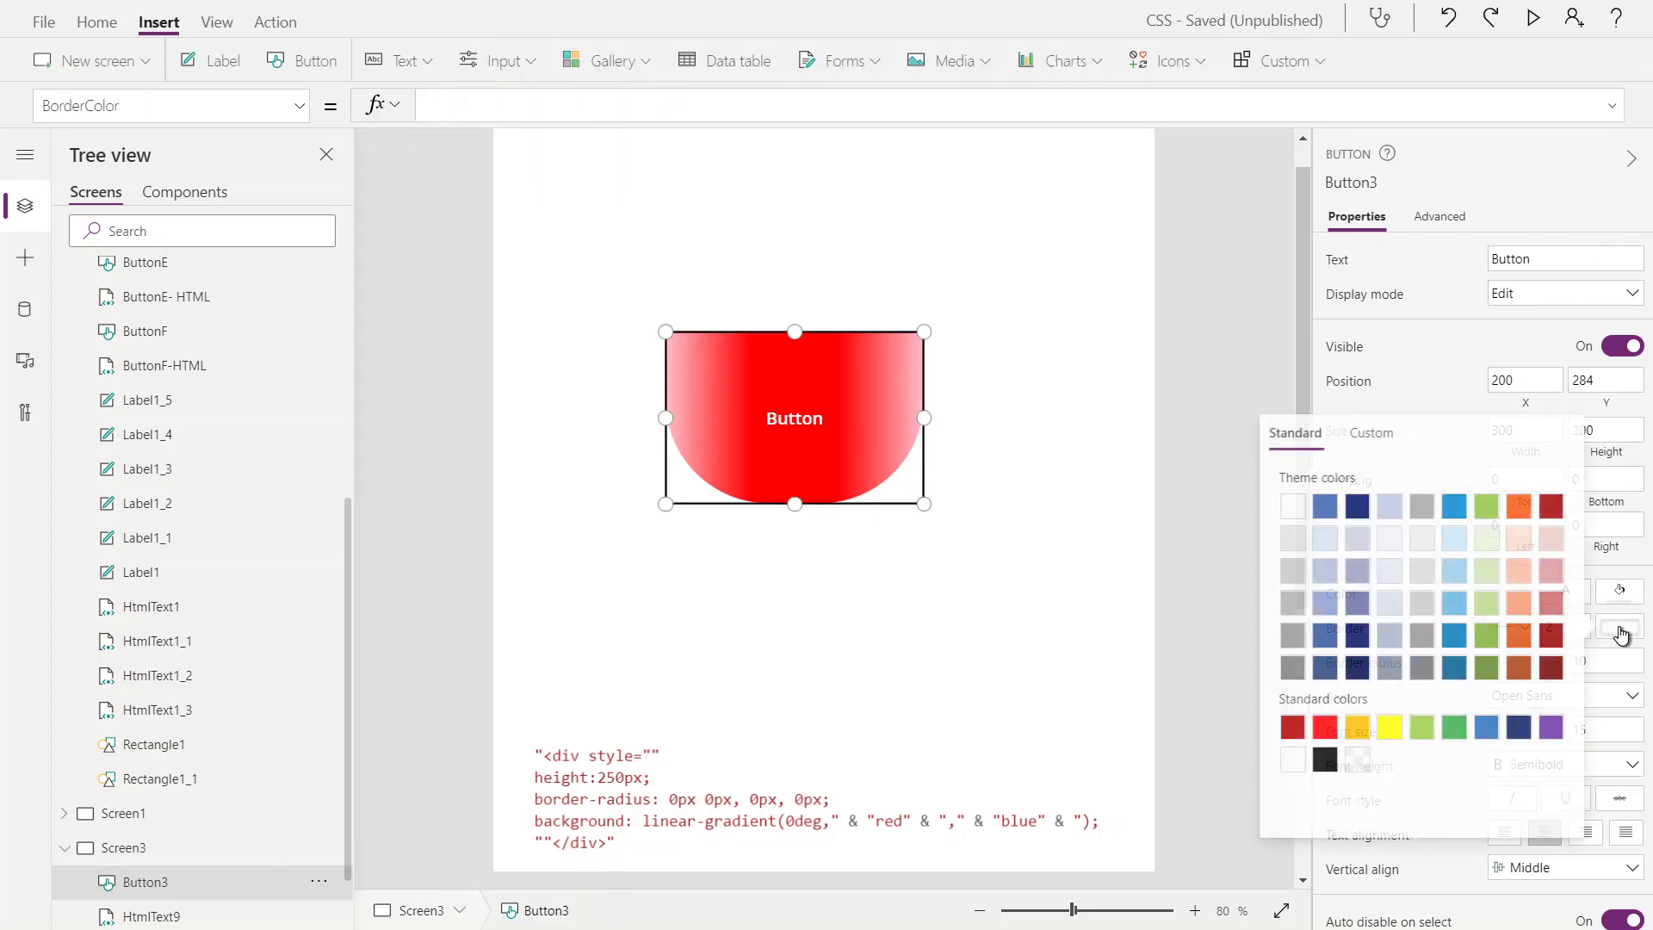
click(1324, 759)
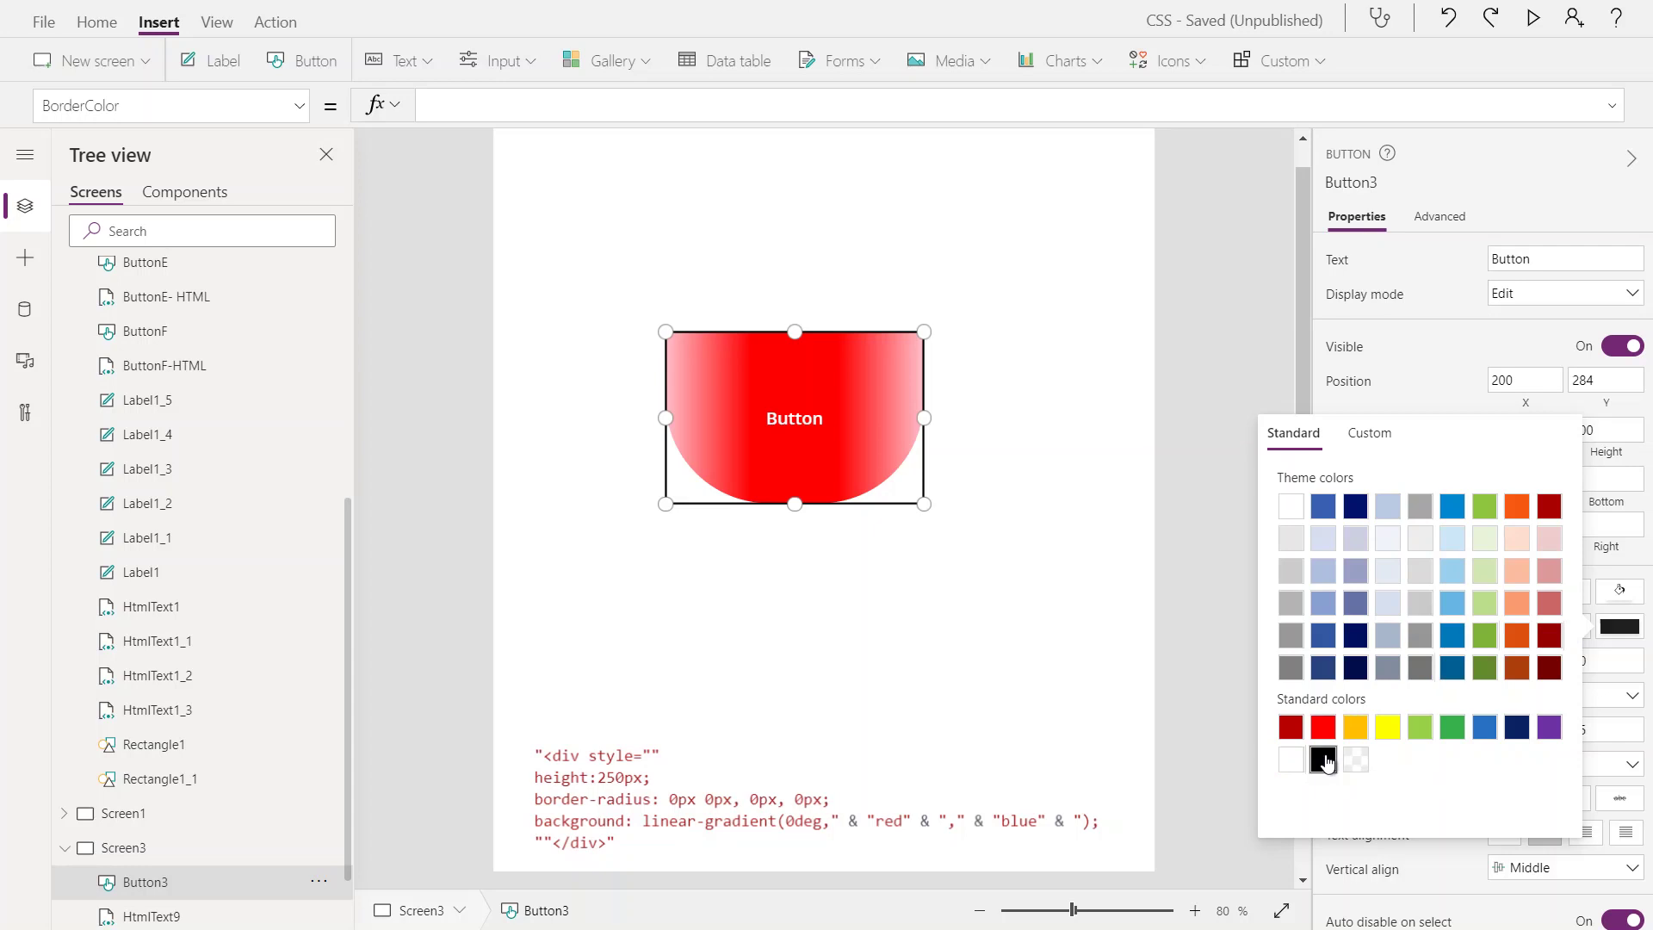
click(848, 420)
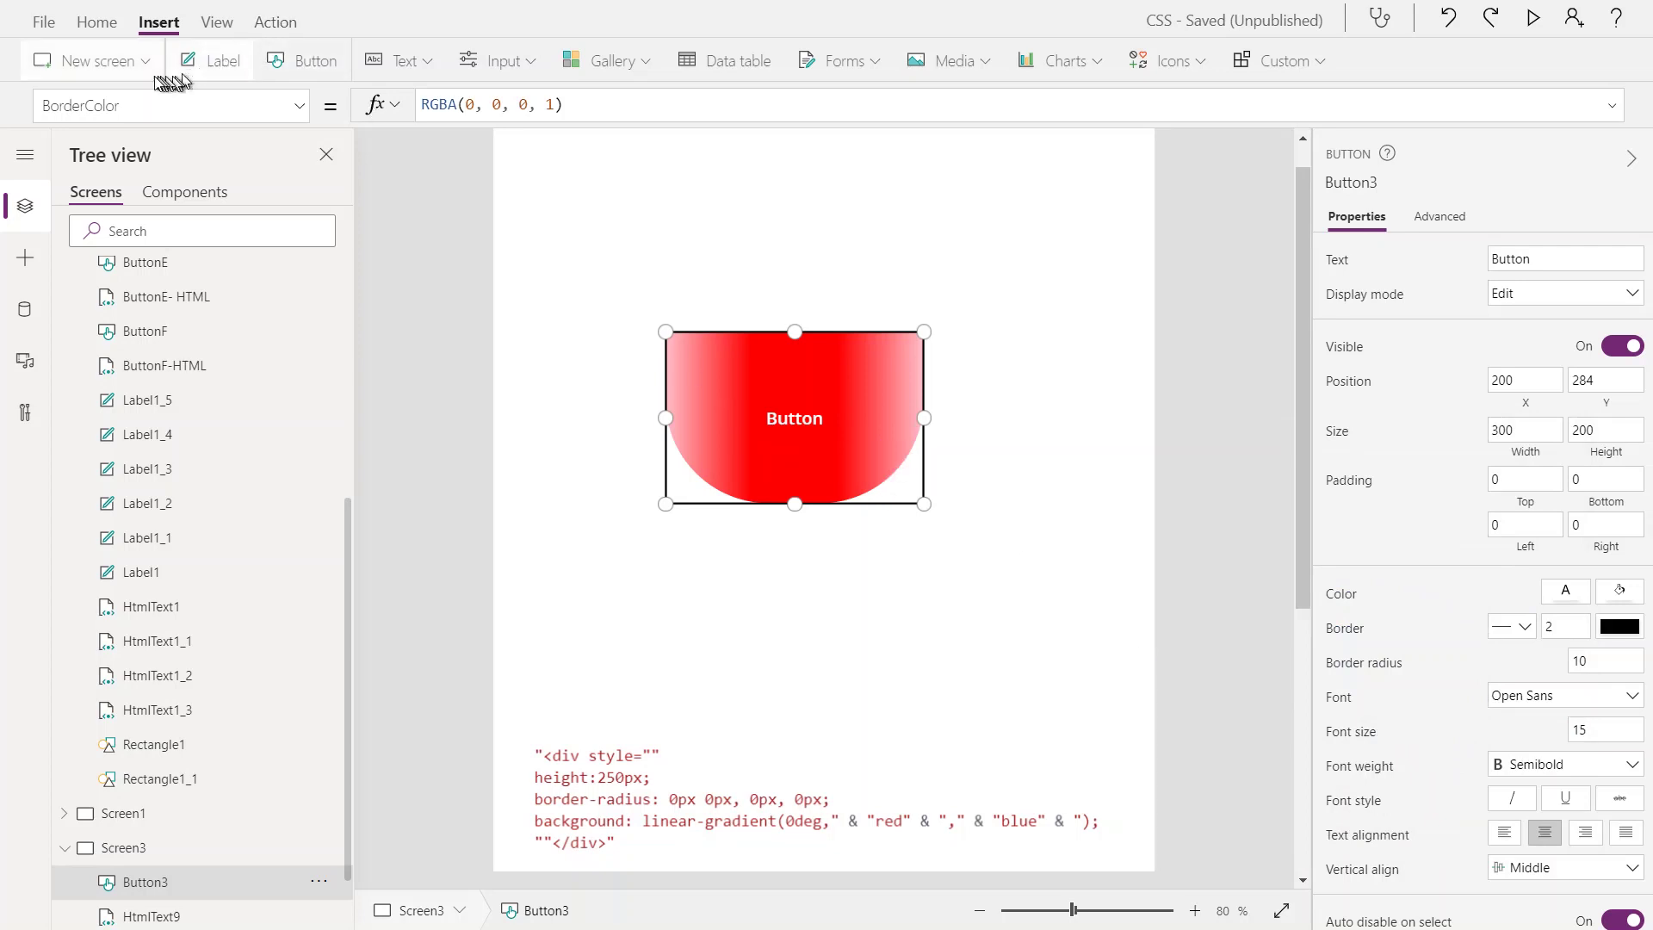
- Set the button's RadiusBottomLeft property to 120
click(301, 107)
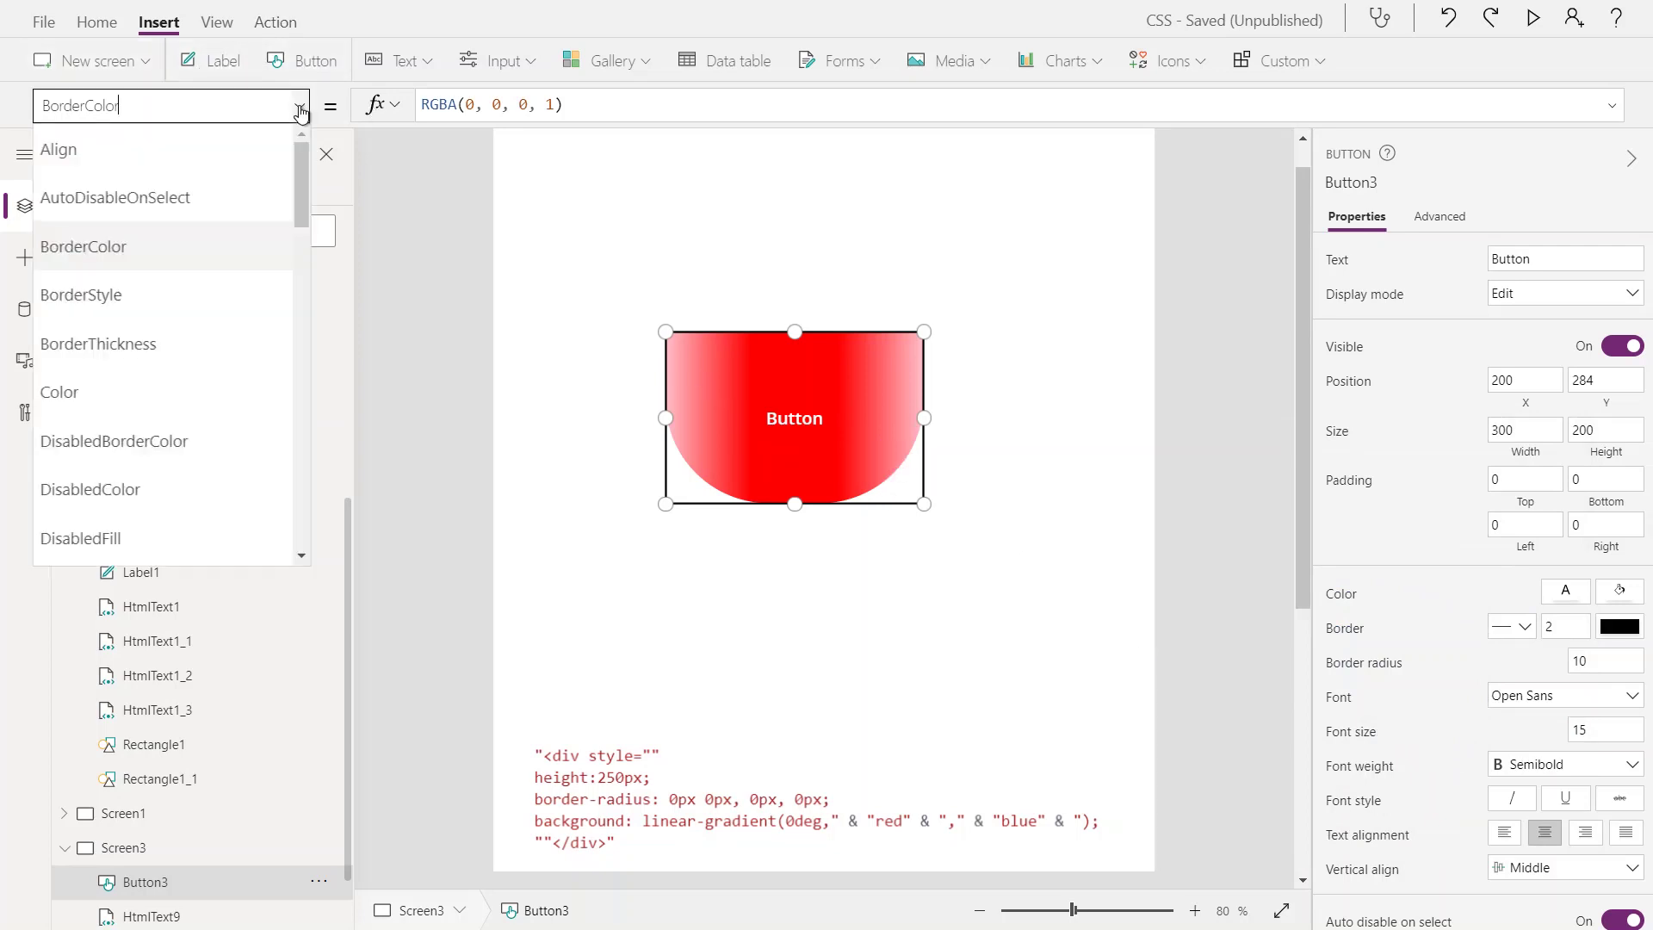
drag(303, 185, 314, 396)
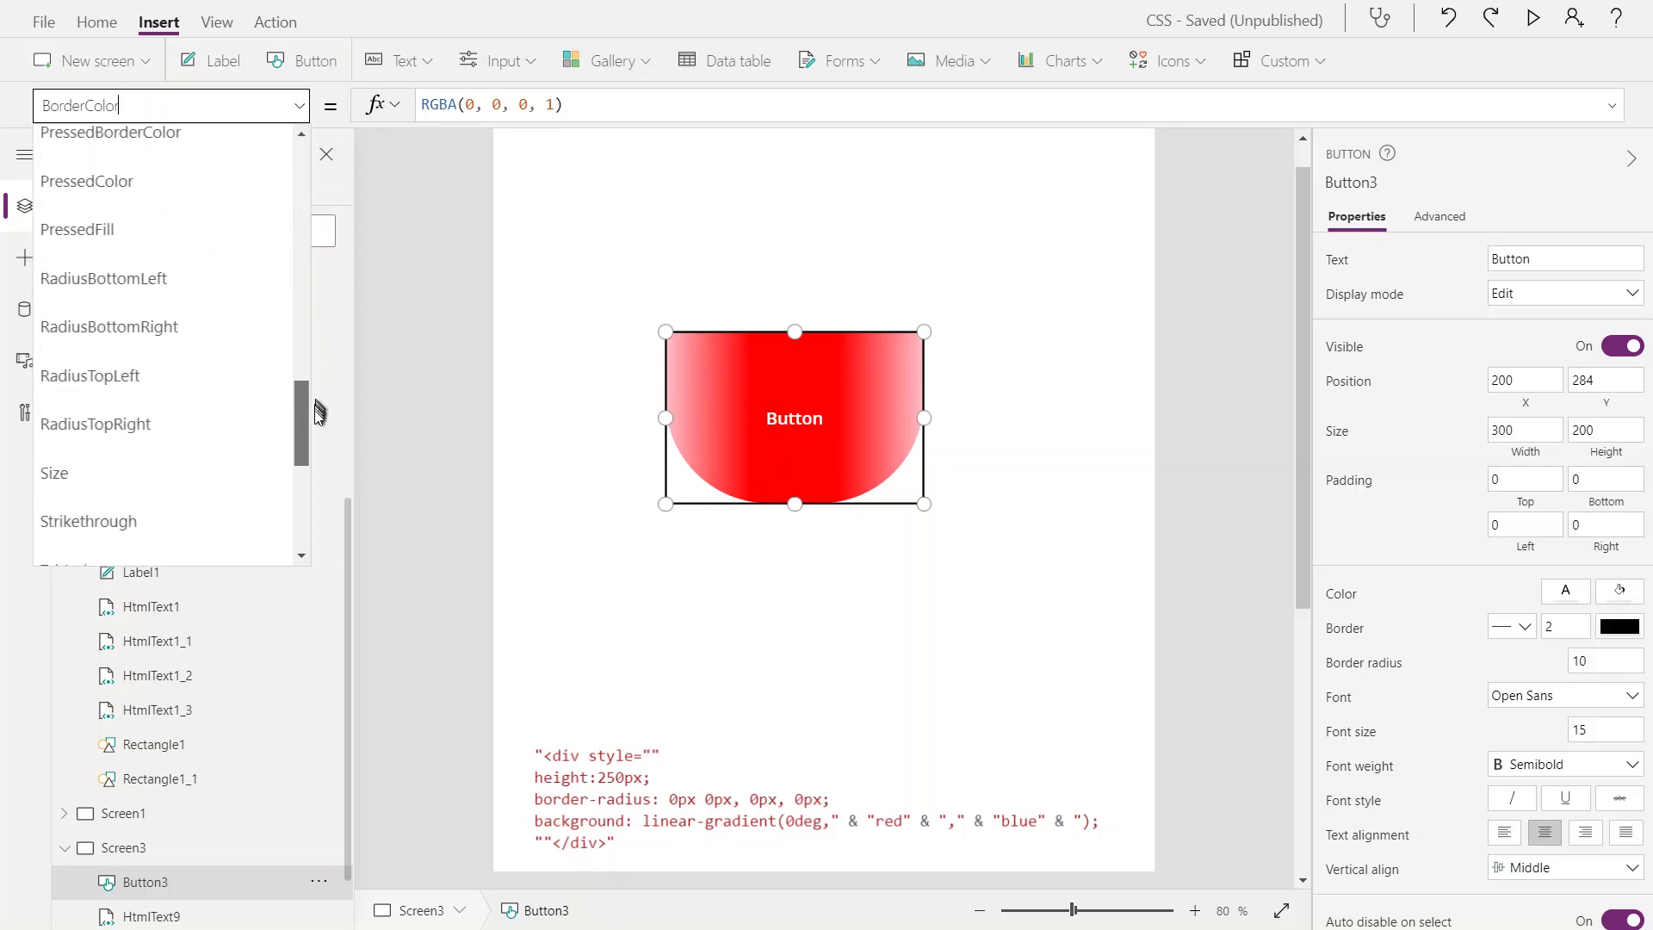
click(143, 277)
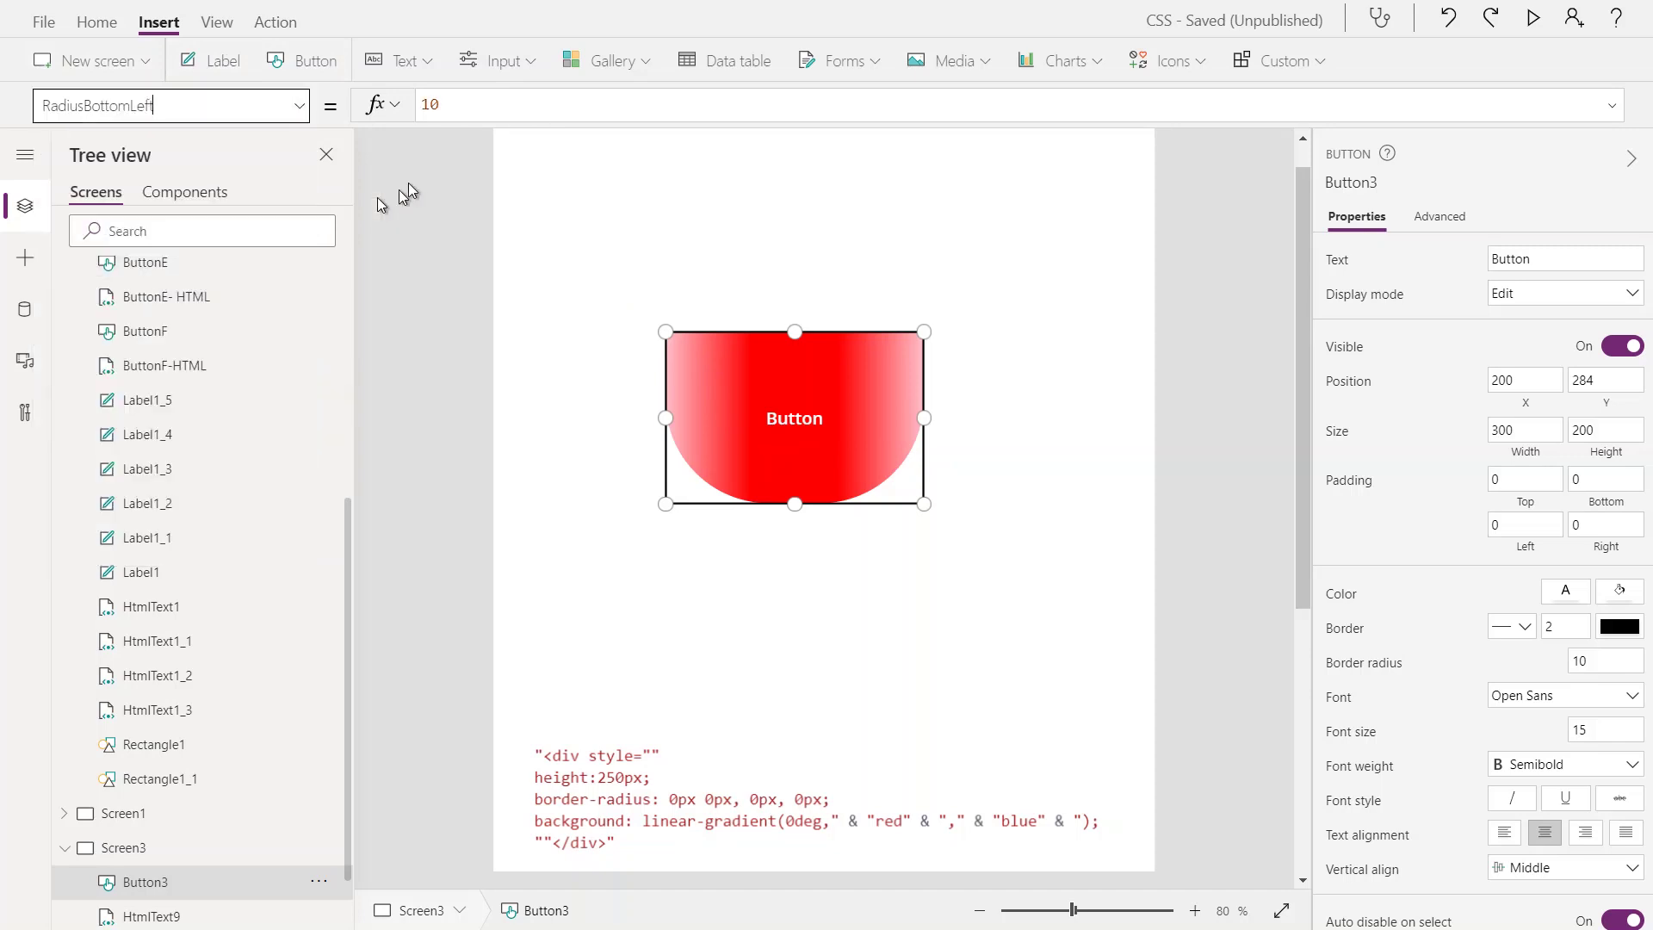
click(473, 113)
key(BackSpace)
text(20)
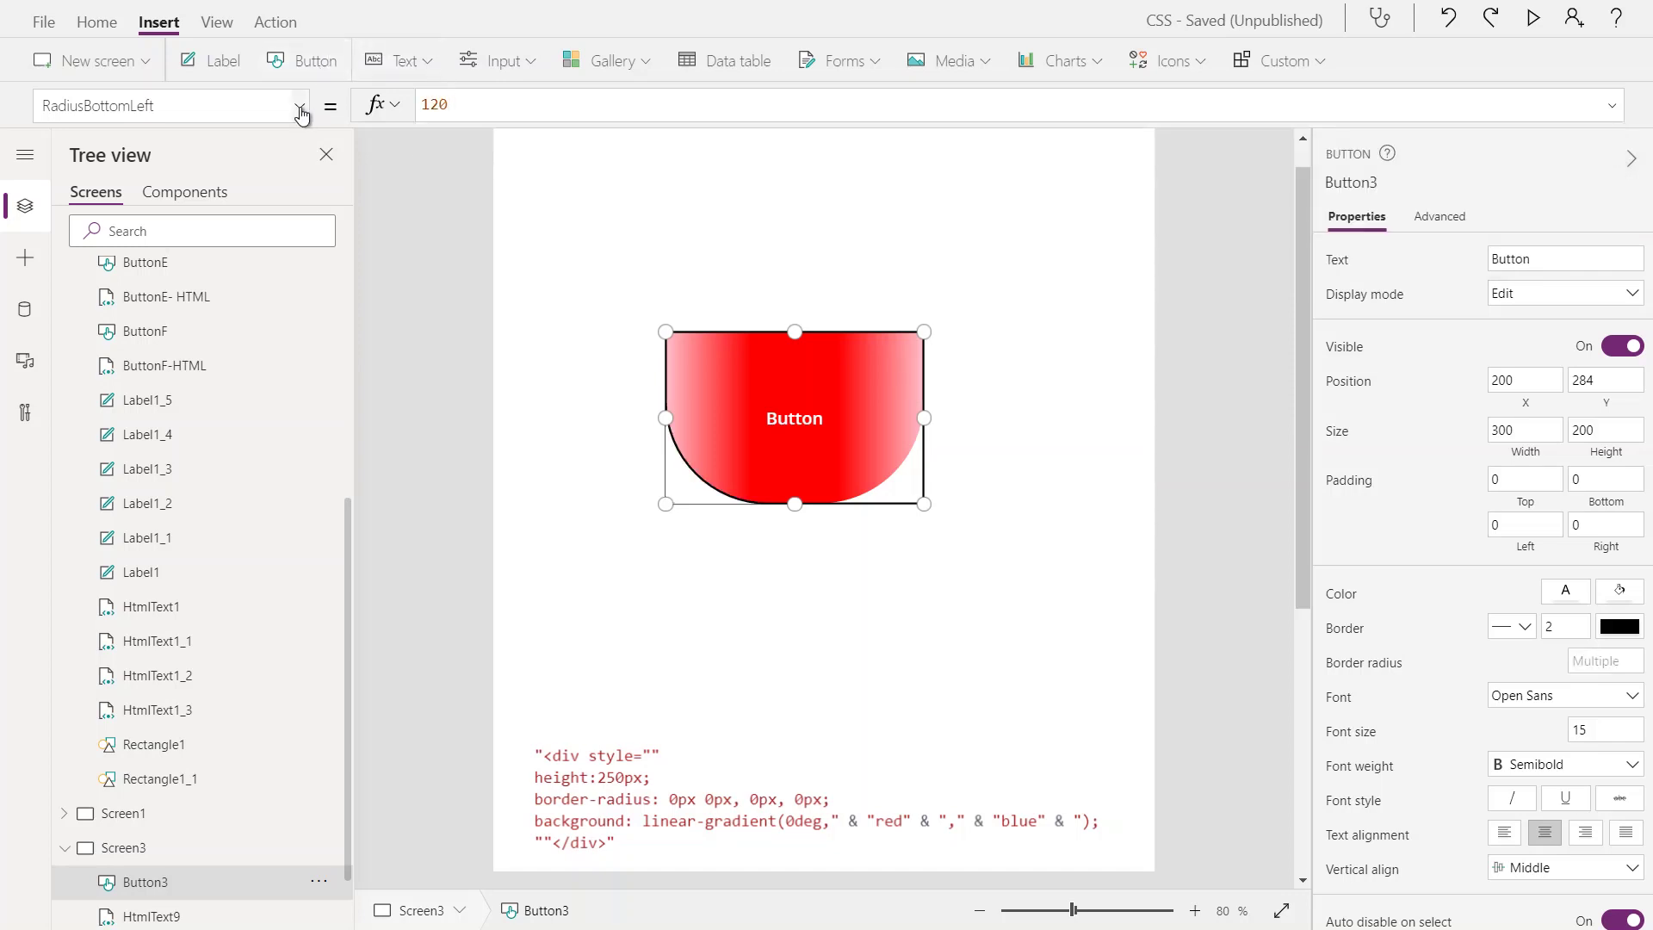
- Set the button's RadiusBottomRight property to 120
click(300, 106)
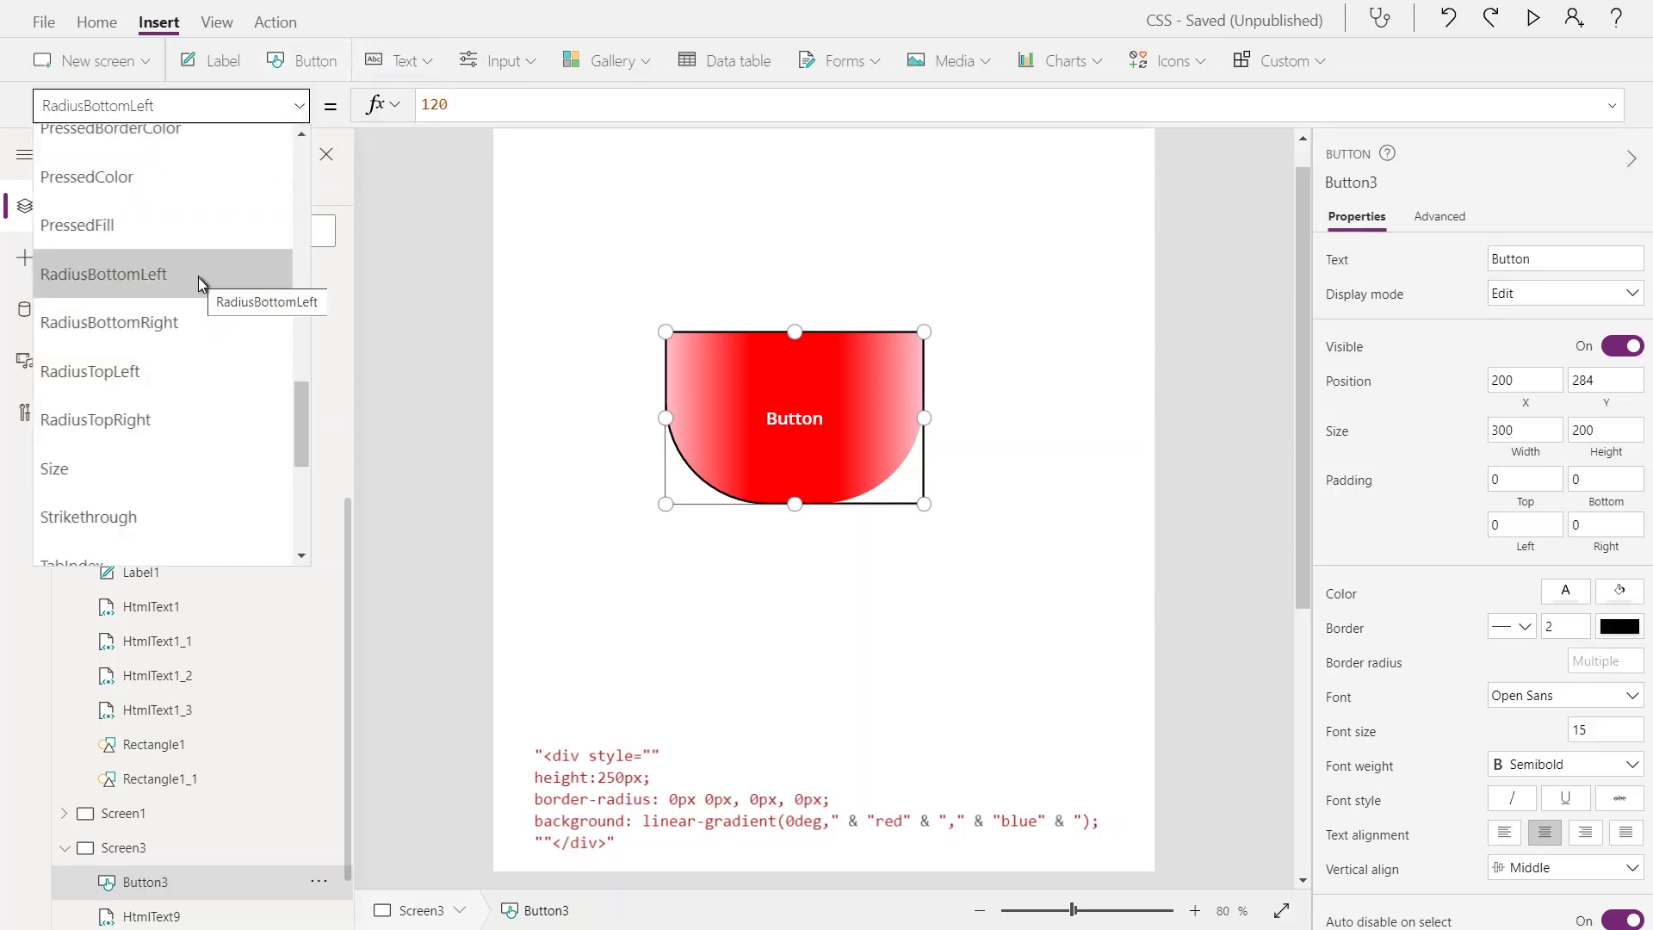
click(199, 321)
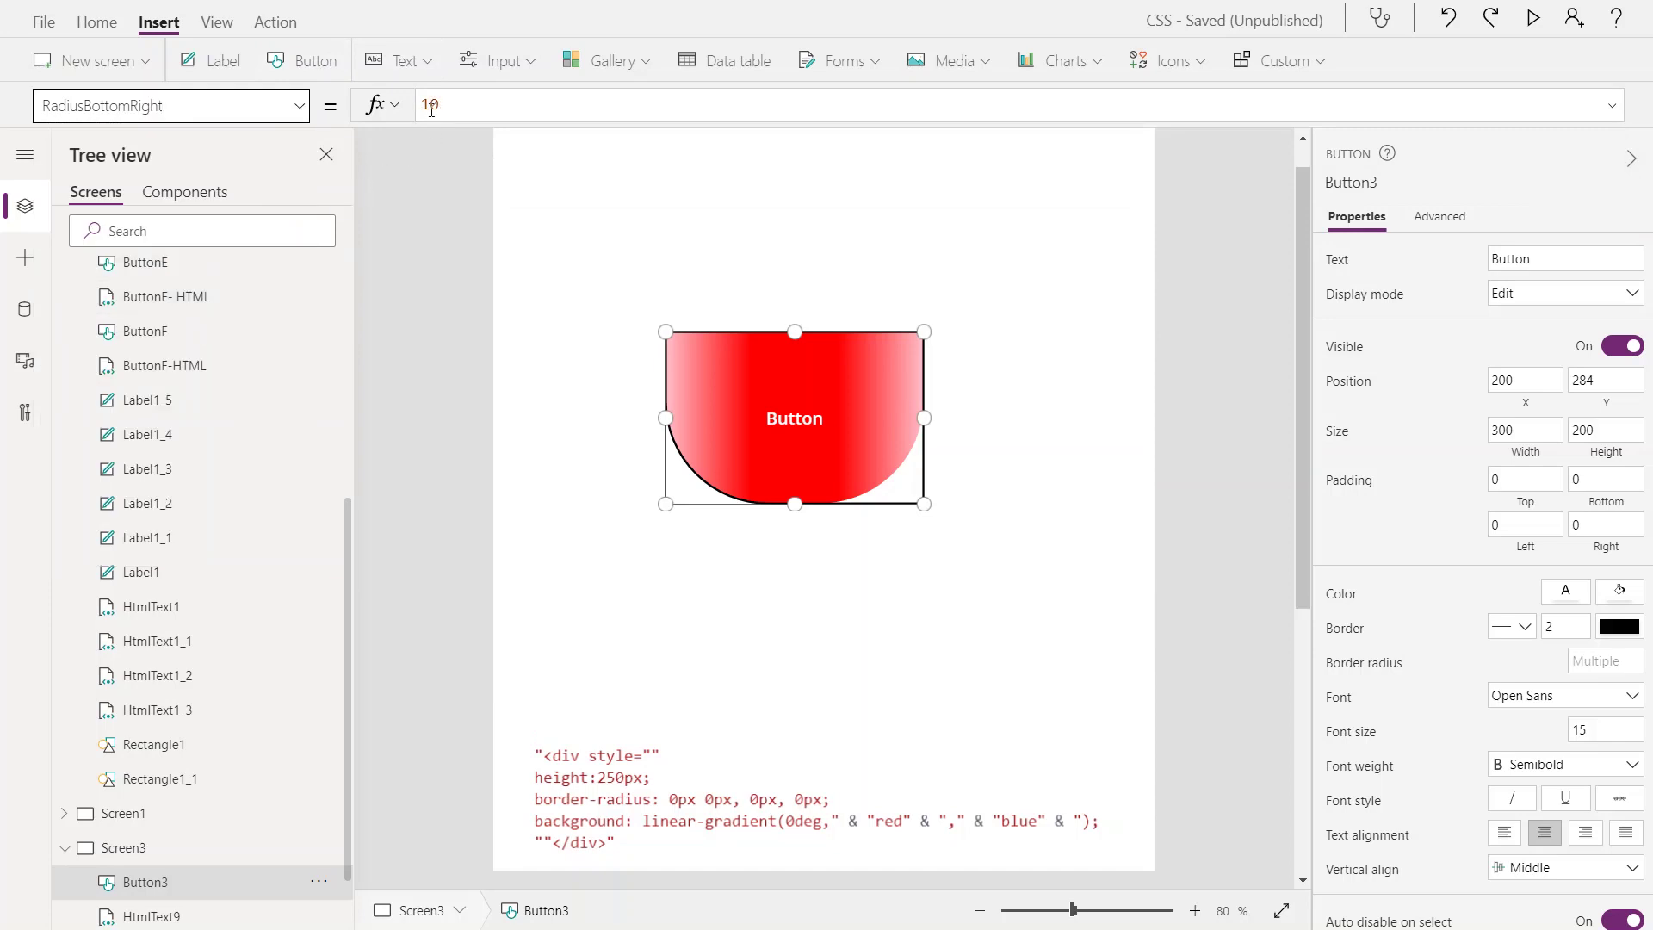
click(431, 105)
text(2)
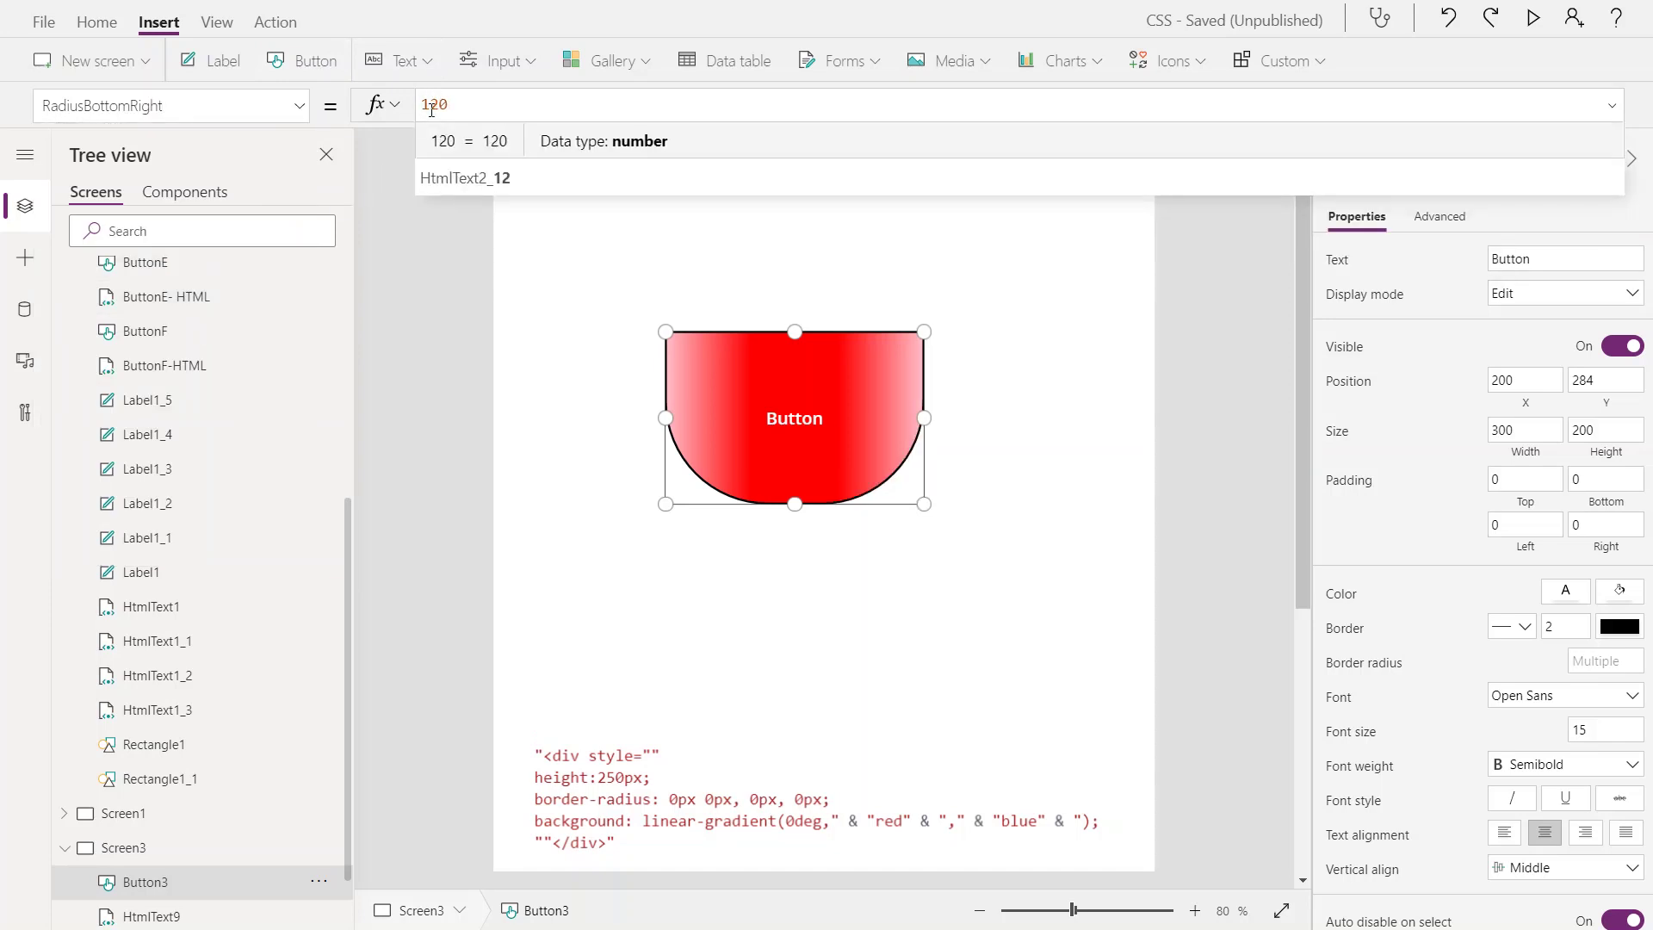
click(839, 598)
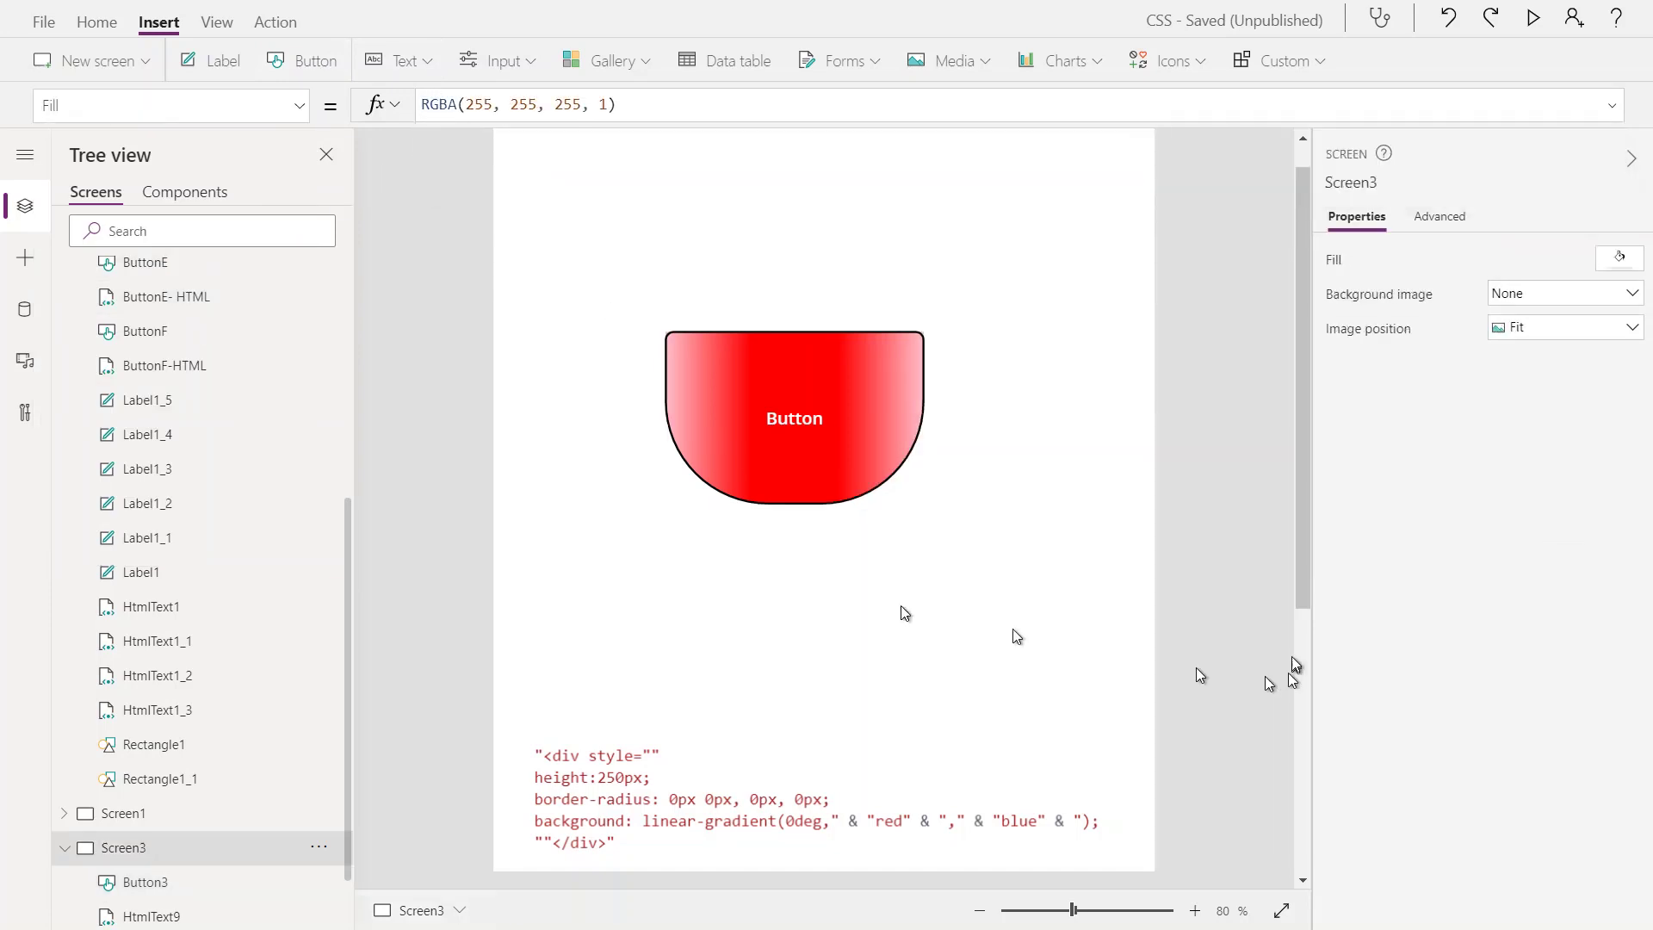
- Set the button's font to Courier New and its font size to 36
click(871, 493)
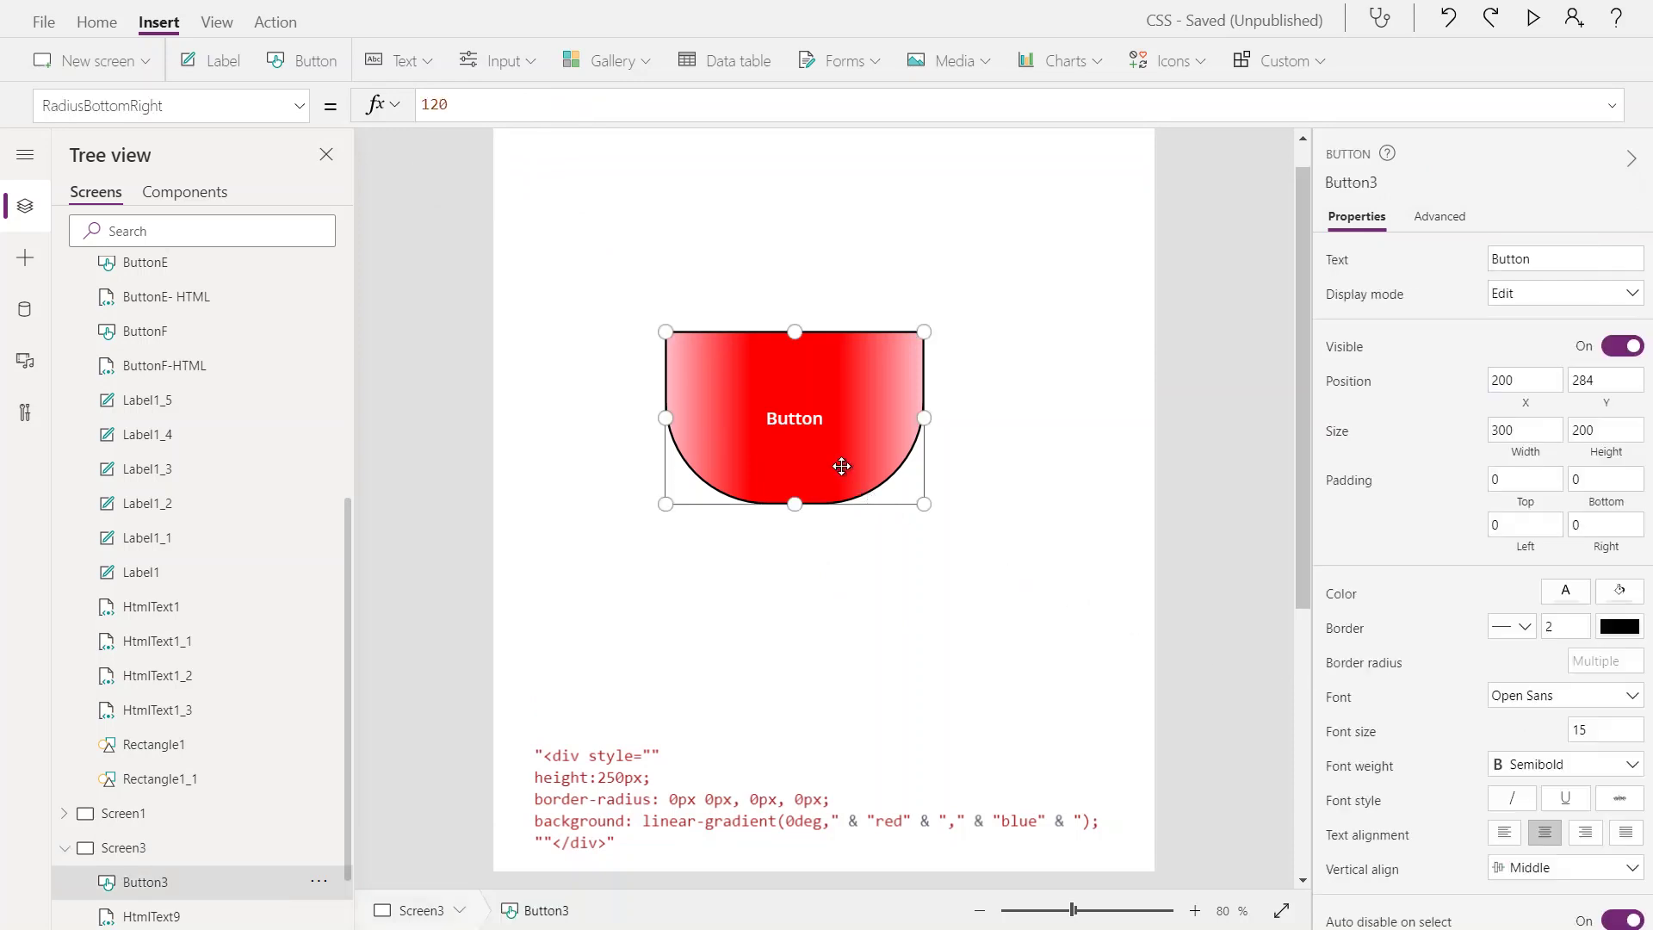
click(1633, 698)
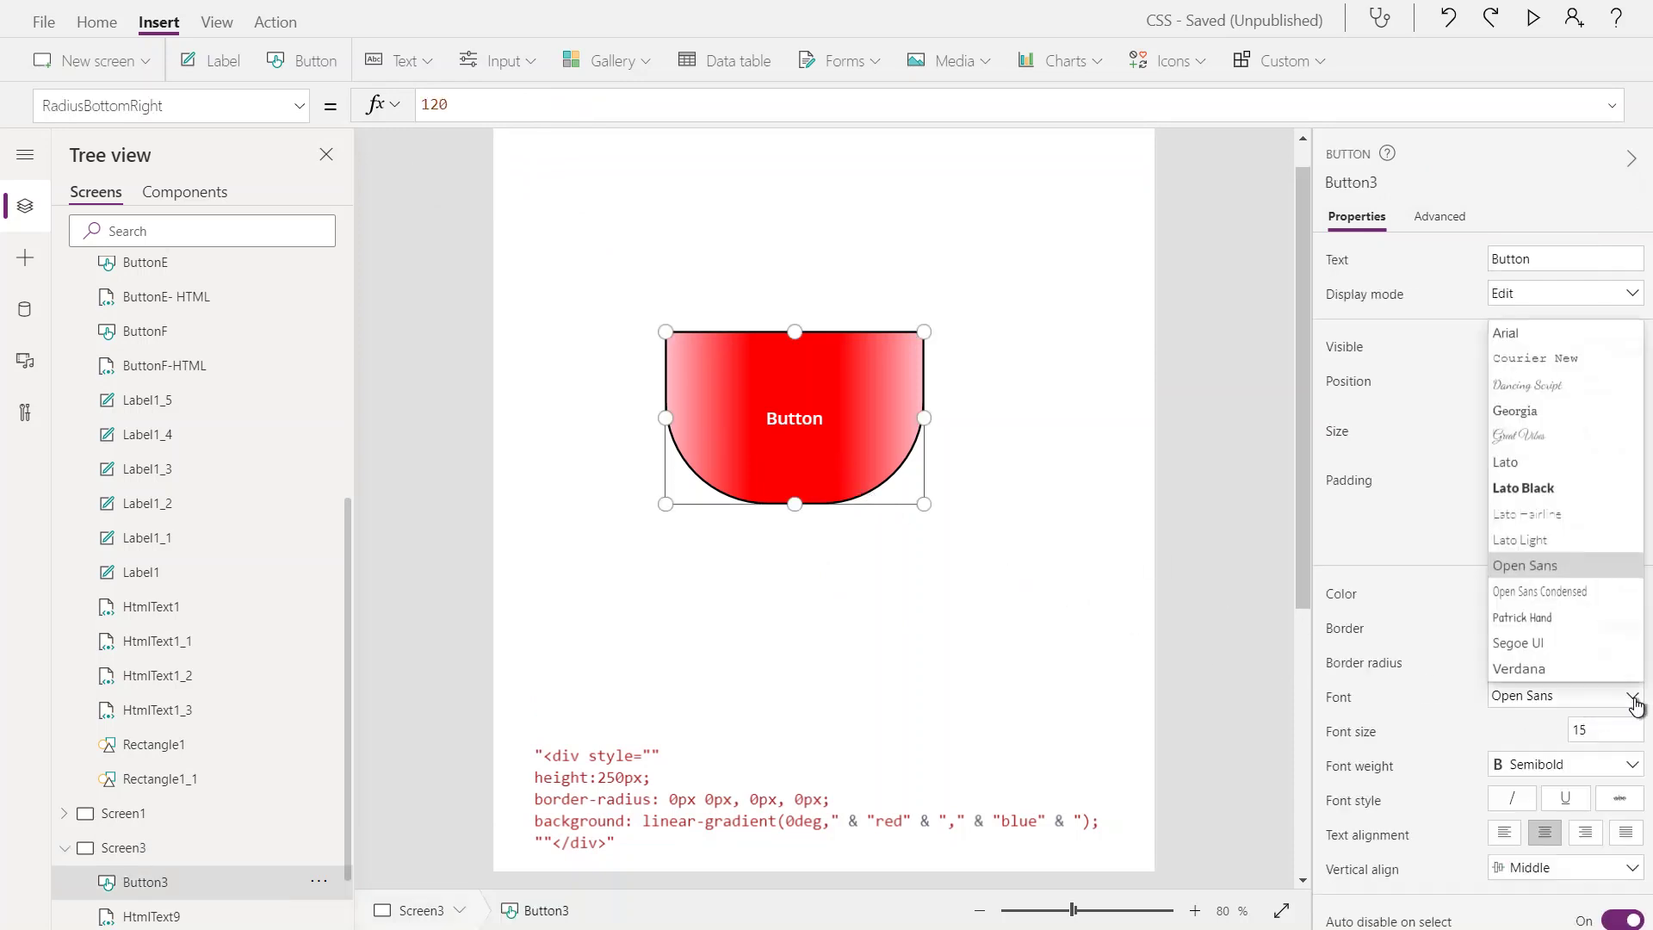
click(1537, 362)
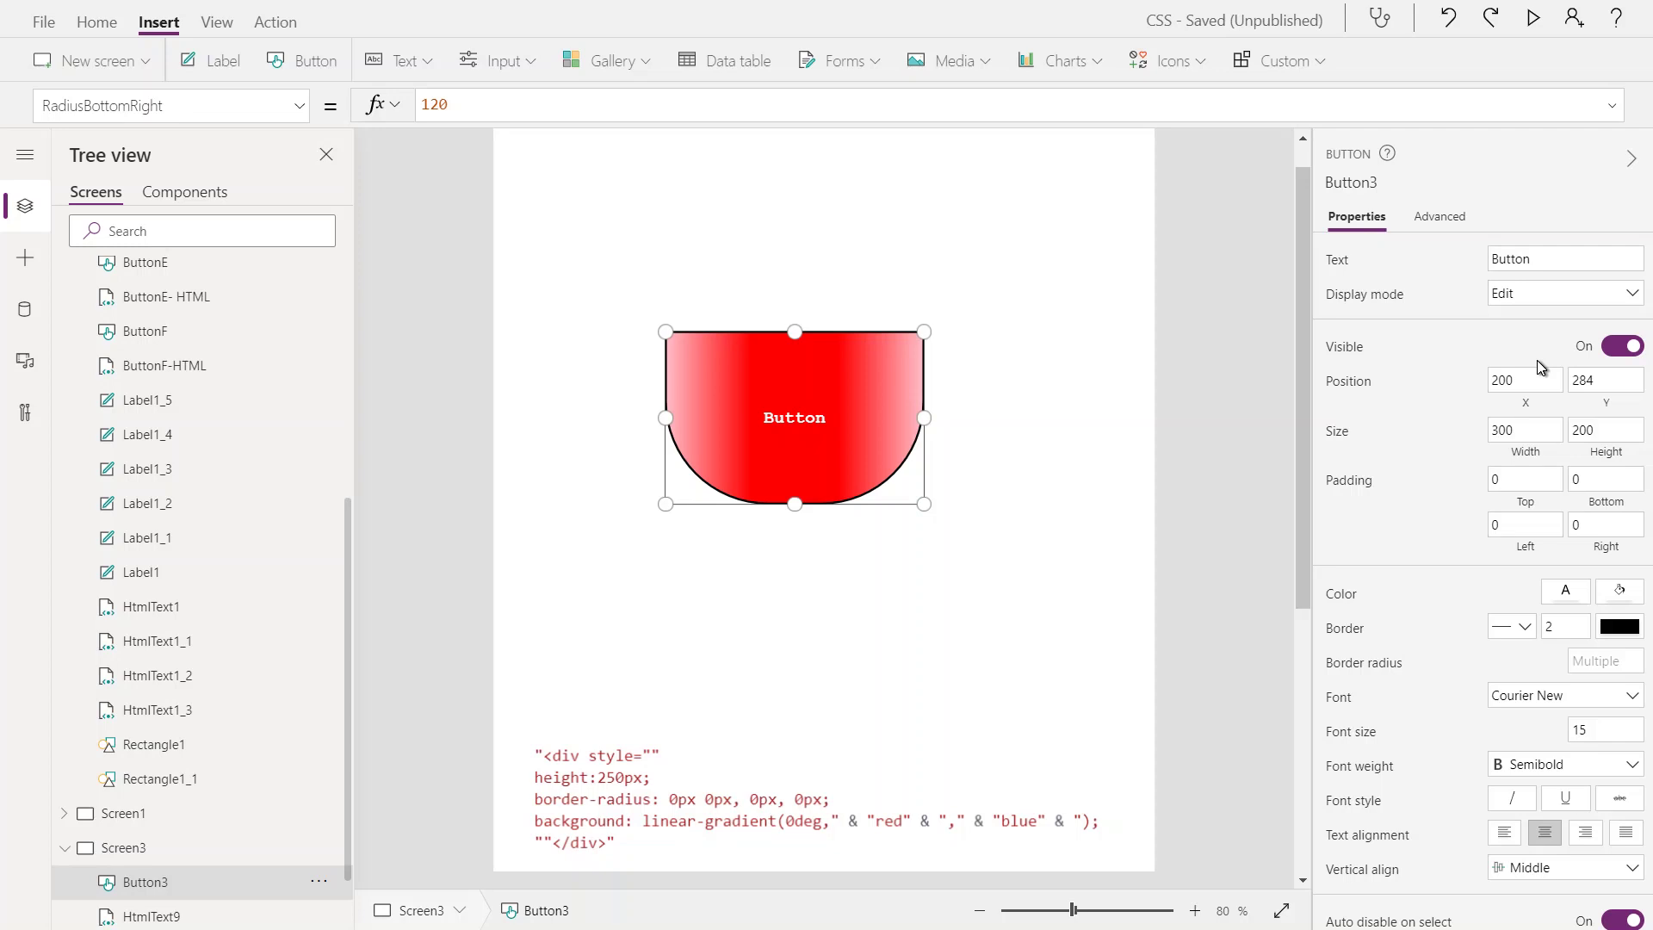
click(1592, 734)
key(BackSpace)
key(BackSpace)
text(36)
click(1128, 482)
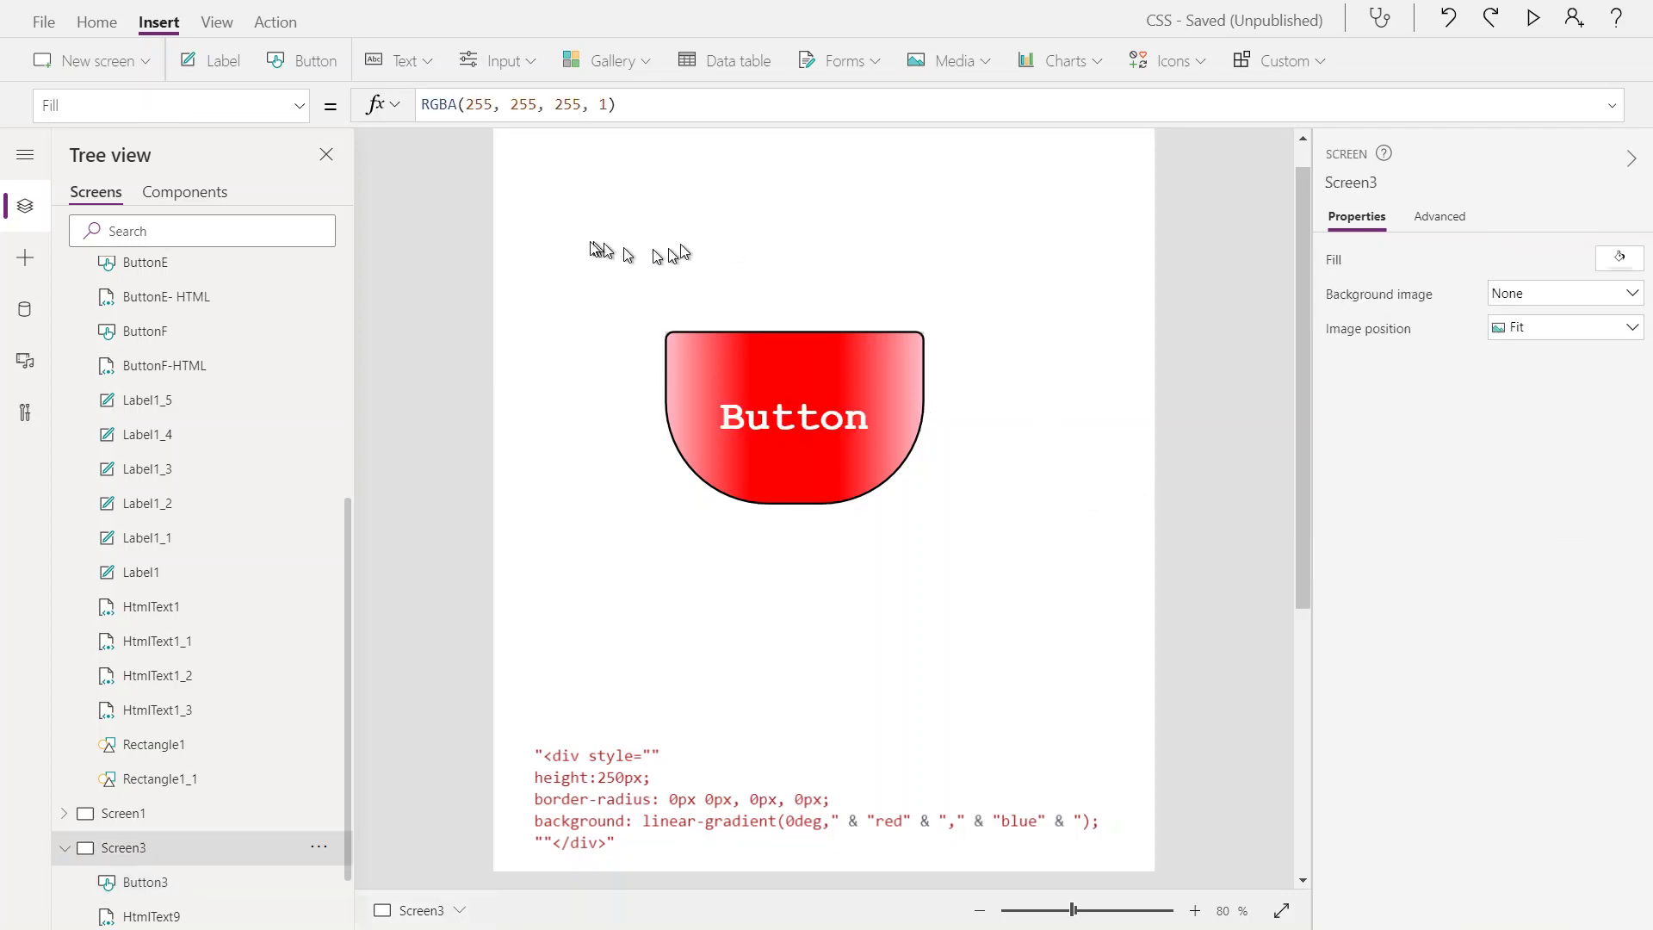
- Set the gradient button's Text property to "Click Me"
click(300, 106)
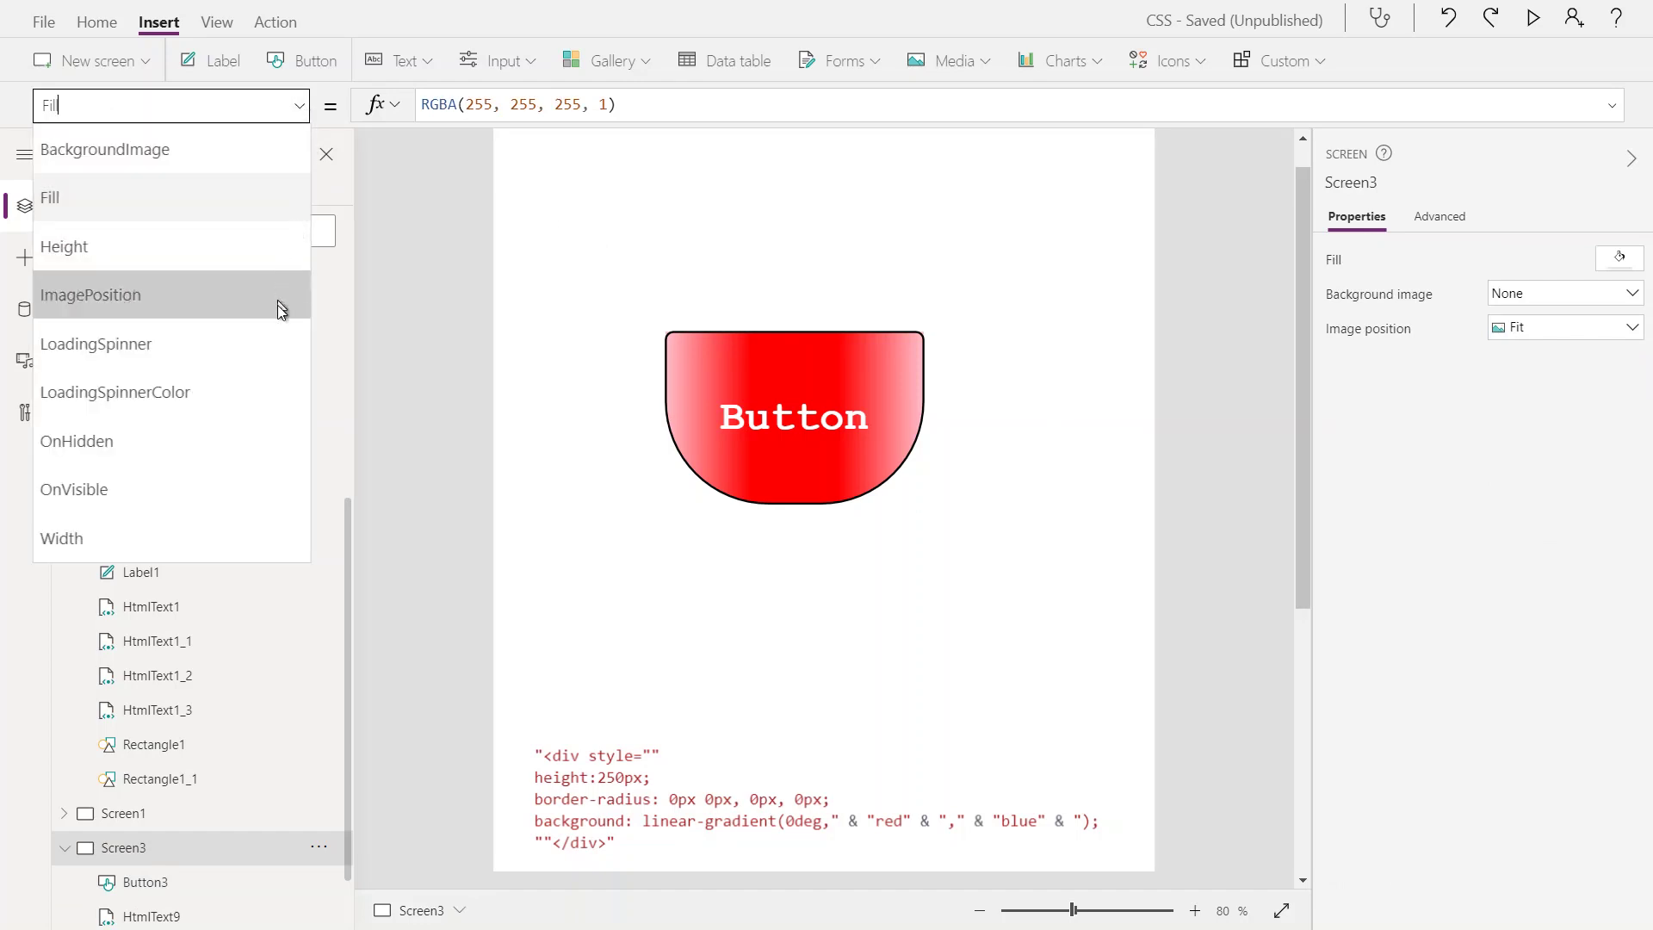
click(688, 379)
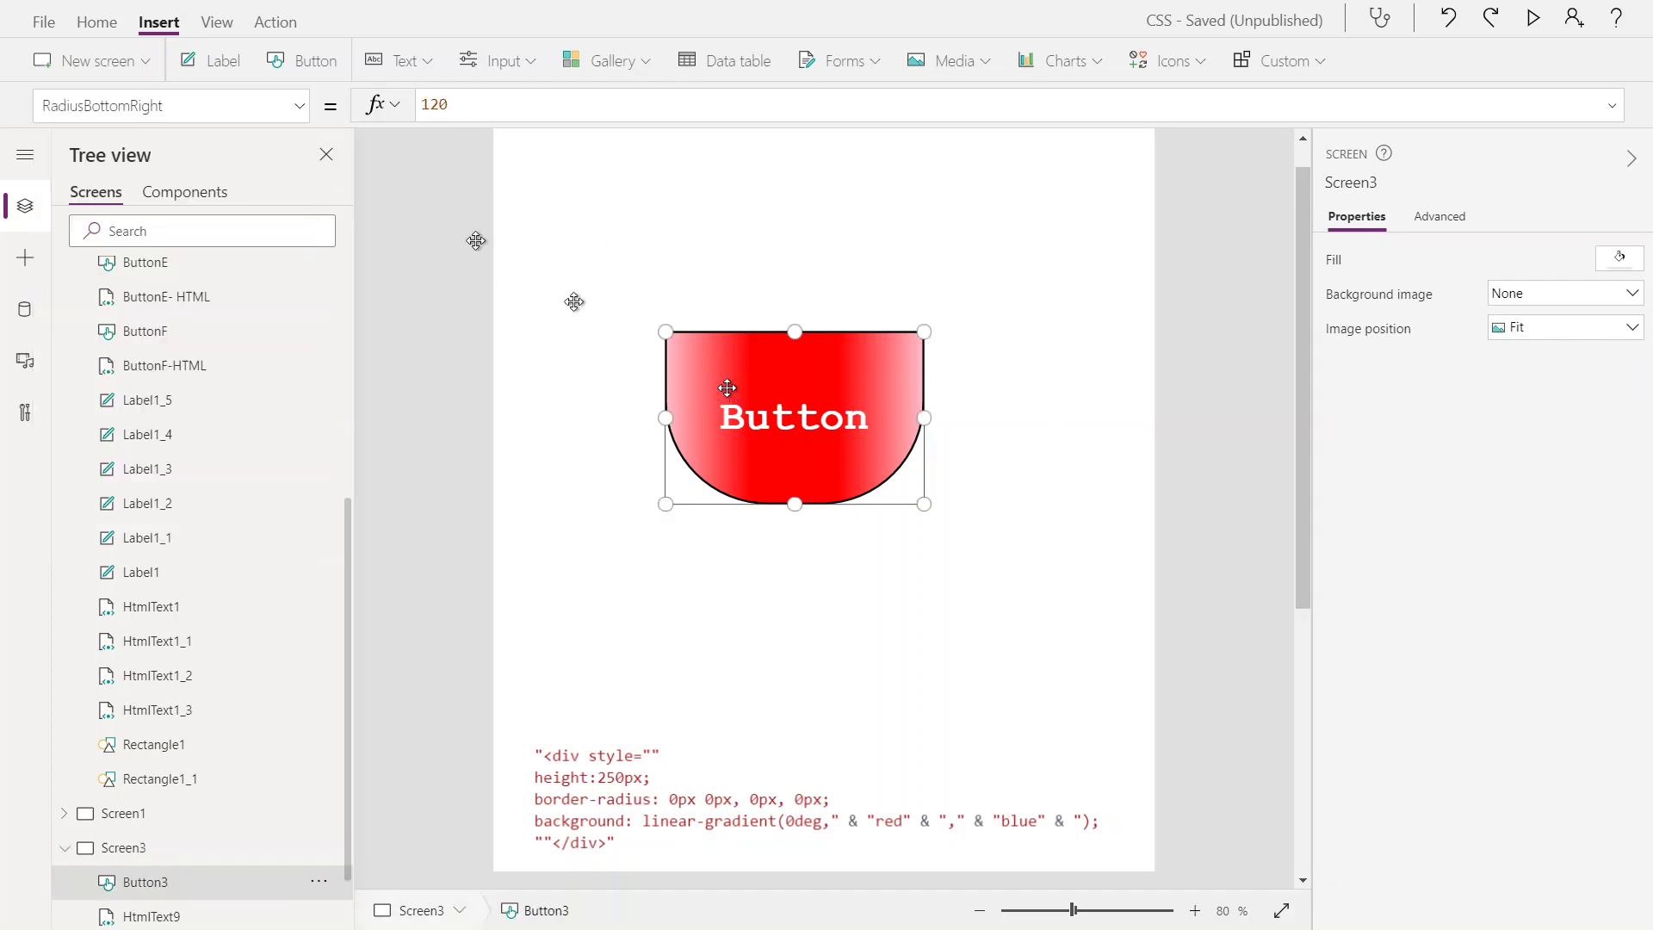
click(299, 105)
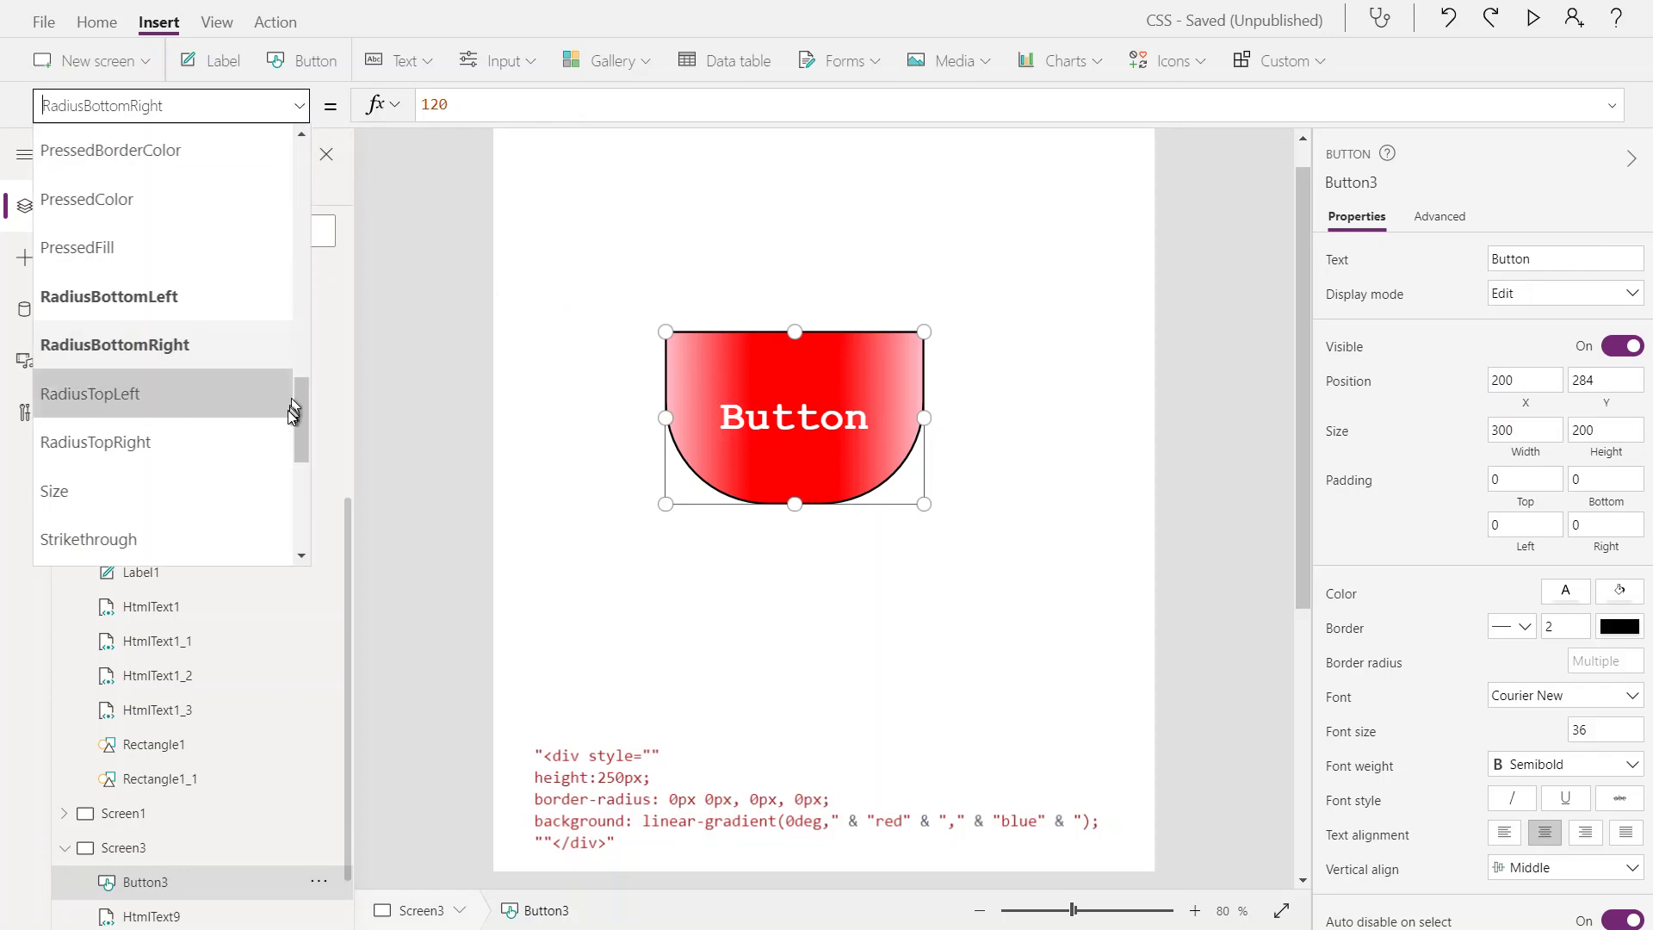
drag(295, 410, 294, 437)
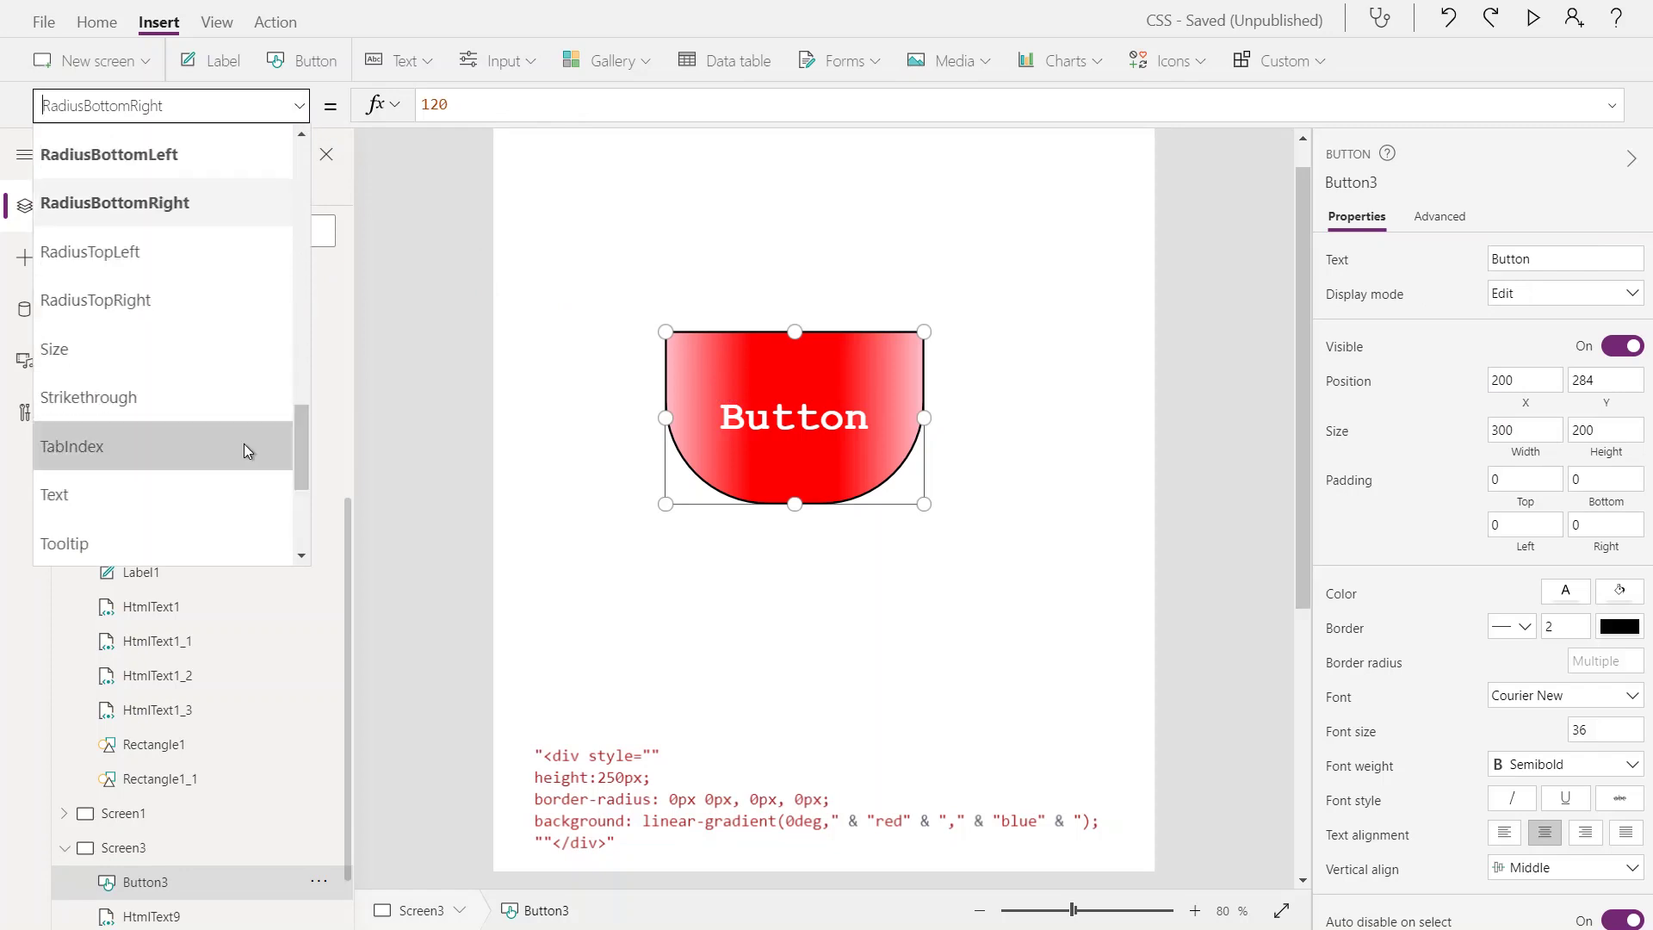
click(160, 489)
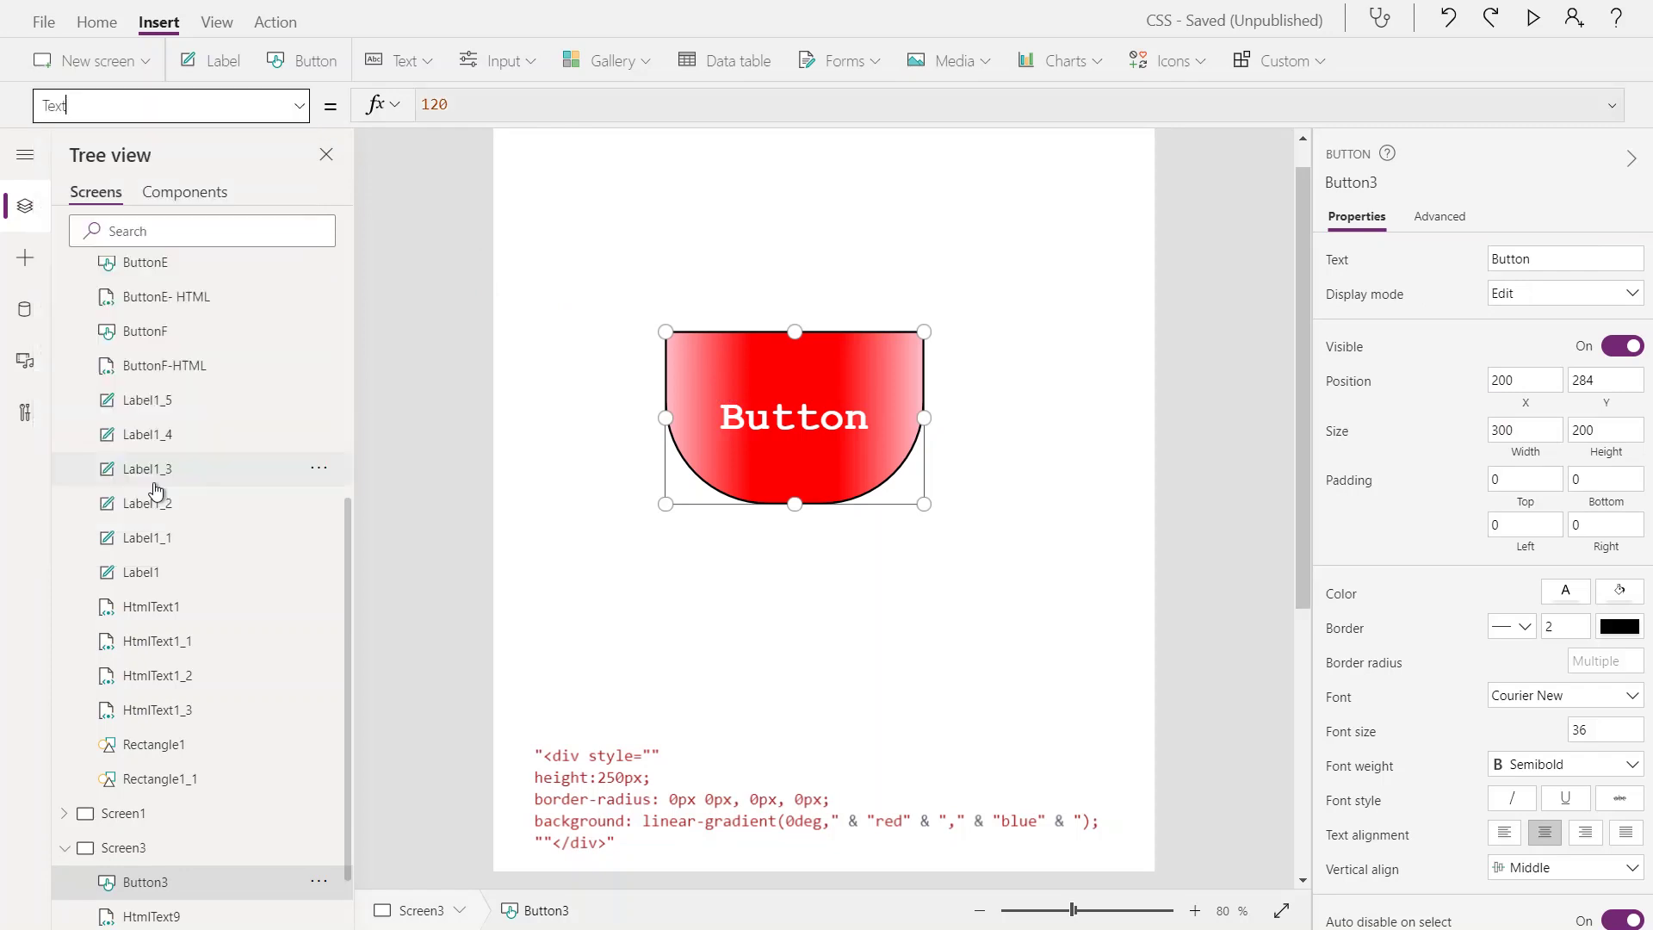
double_click(486, 103)
text(Clic)
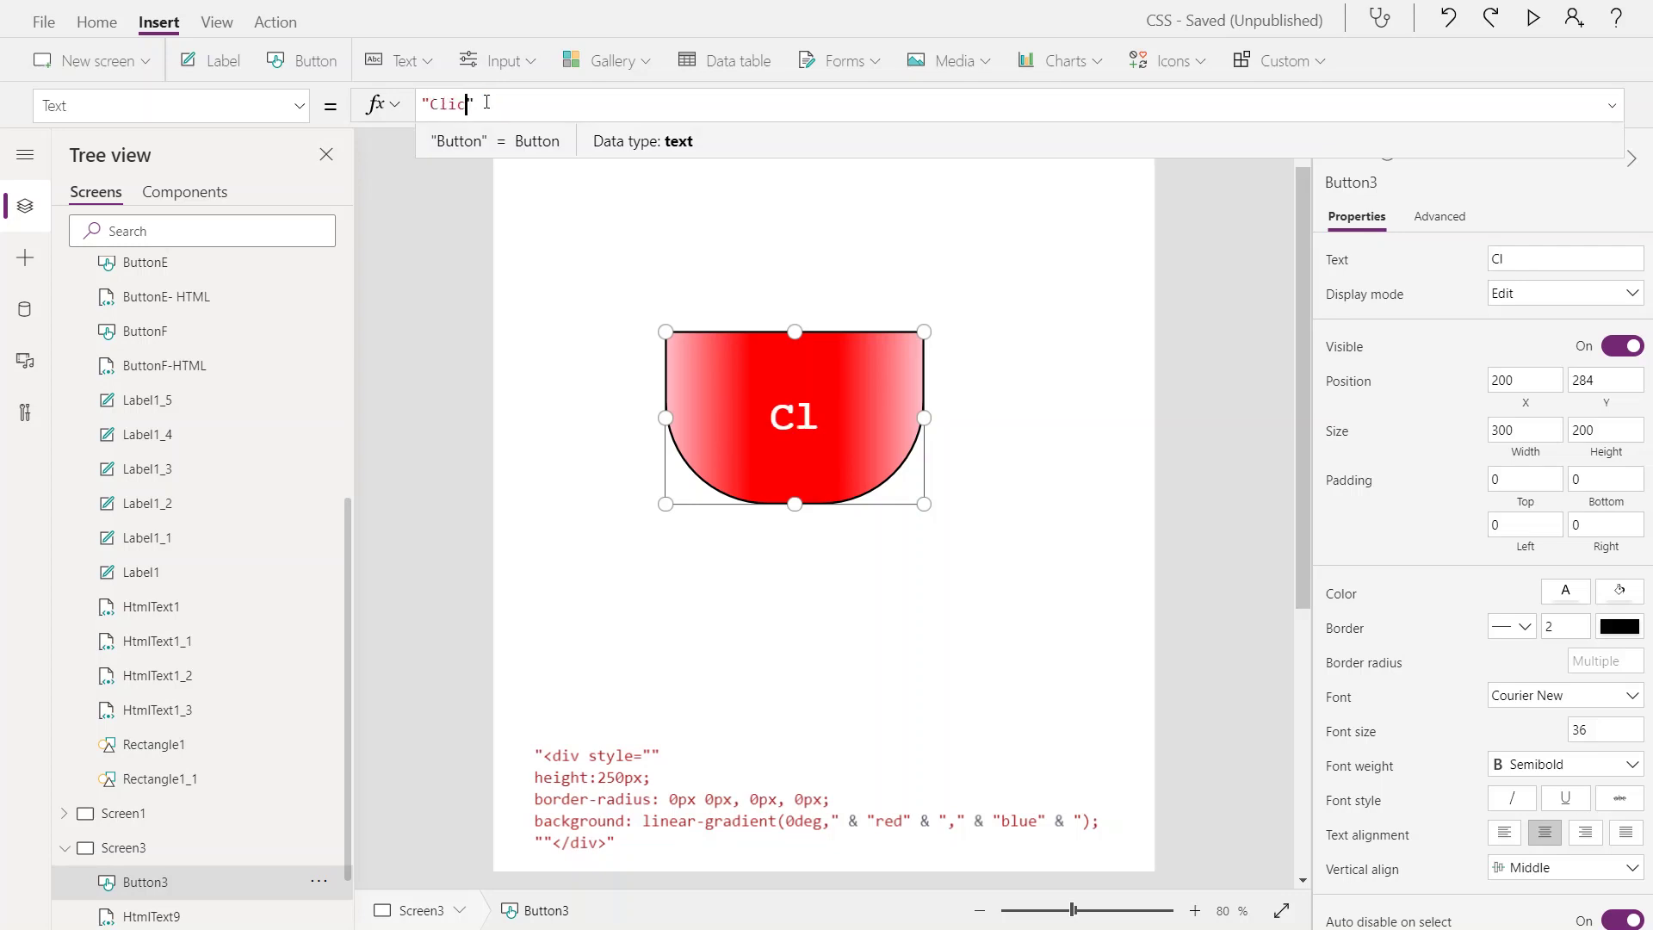
text(k Me)
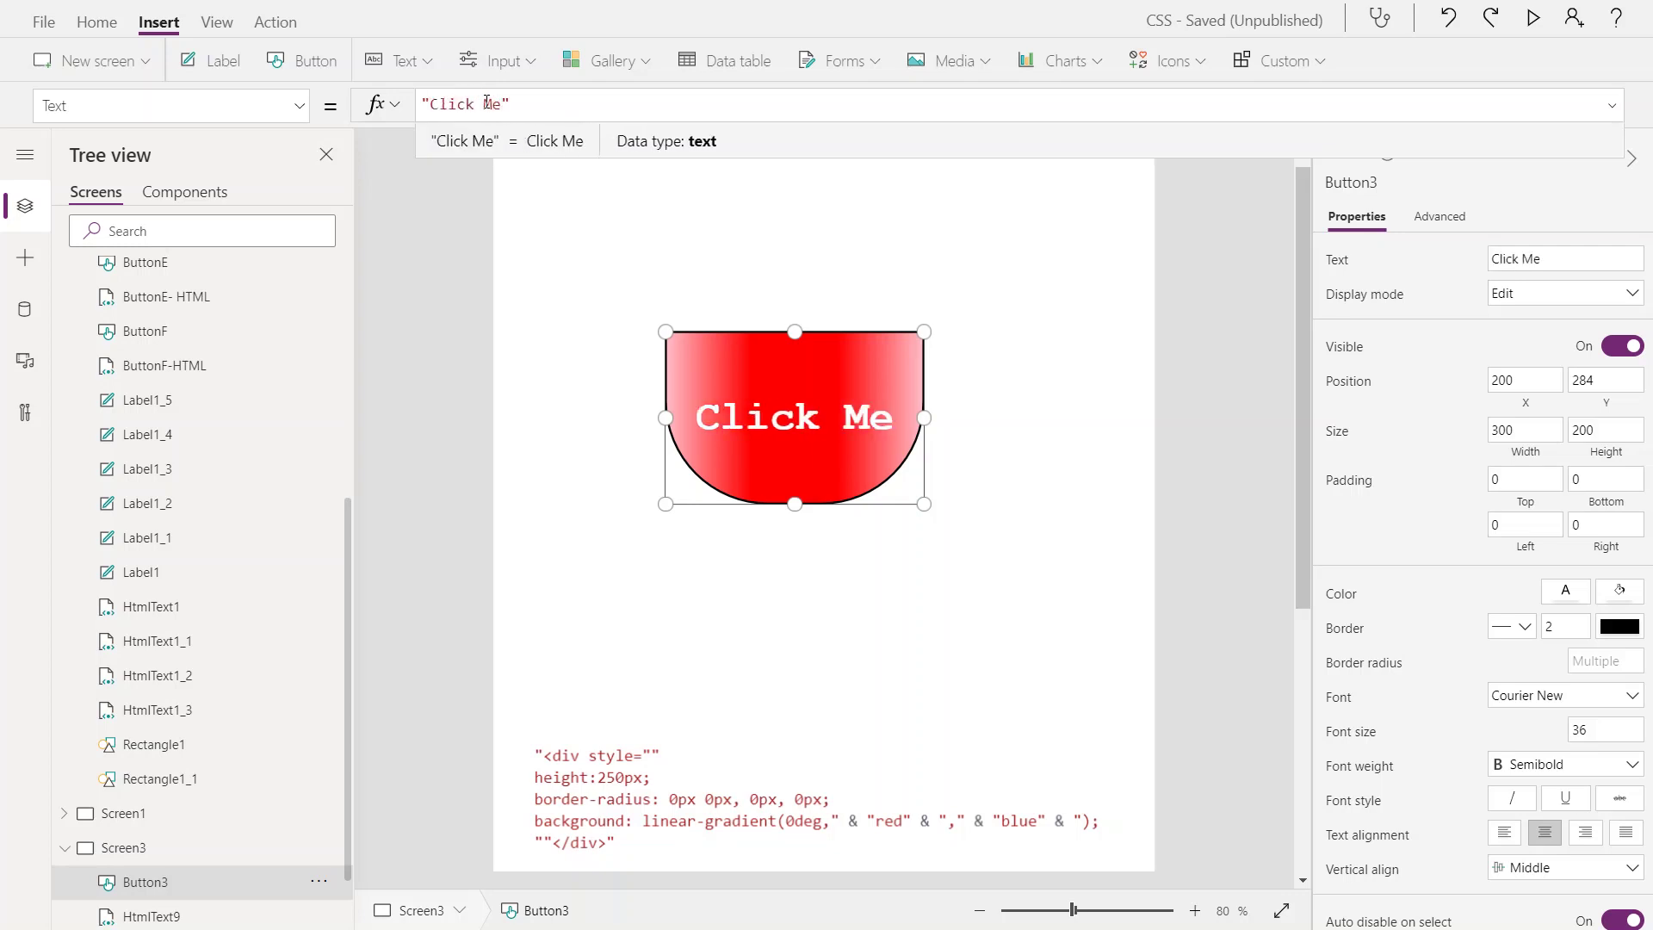
- Append two line breaks to the button's text formula with & Char(10) & Char(10)
text(& )
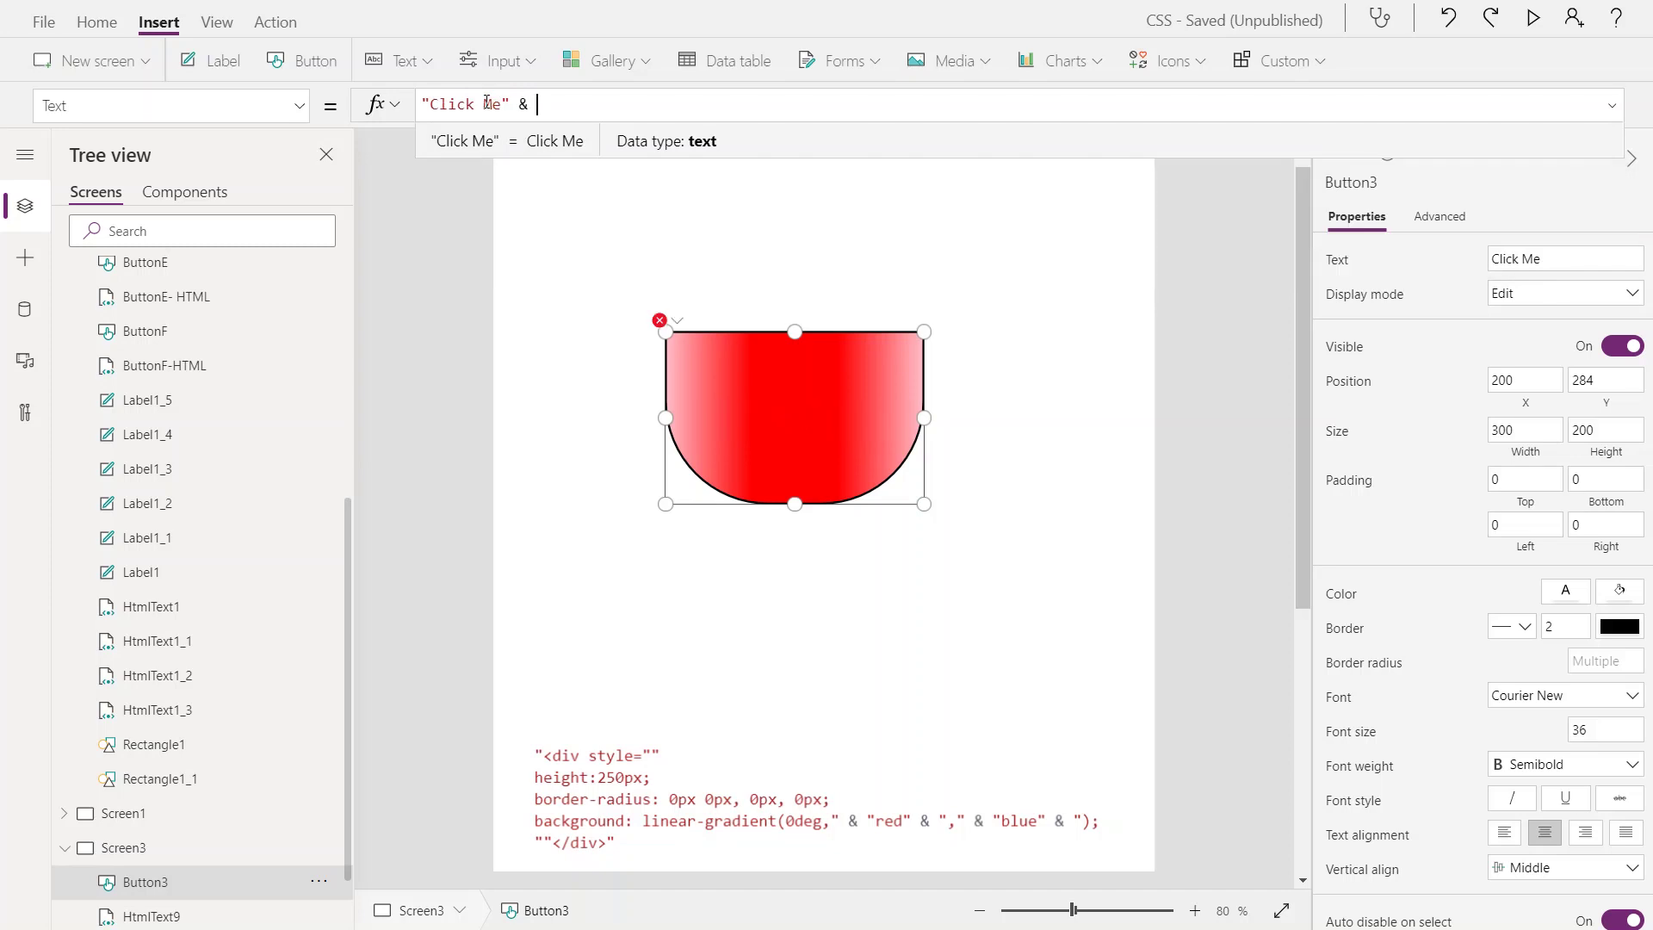
text(char(10)
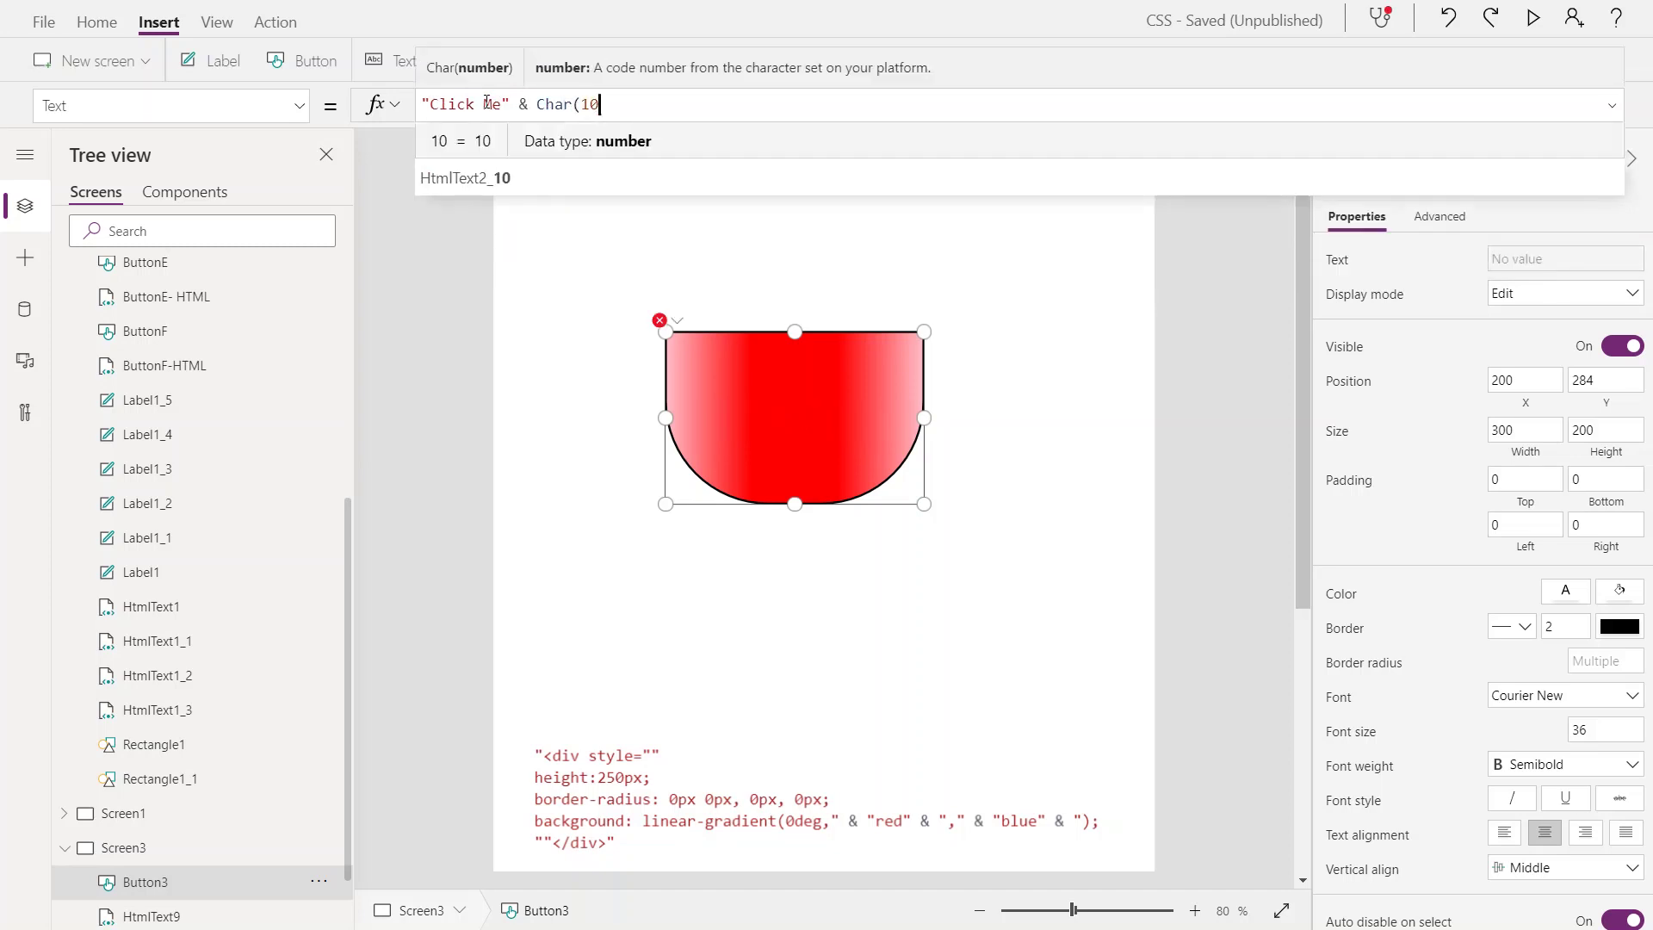
text() & )
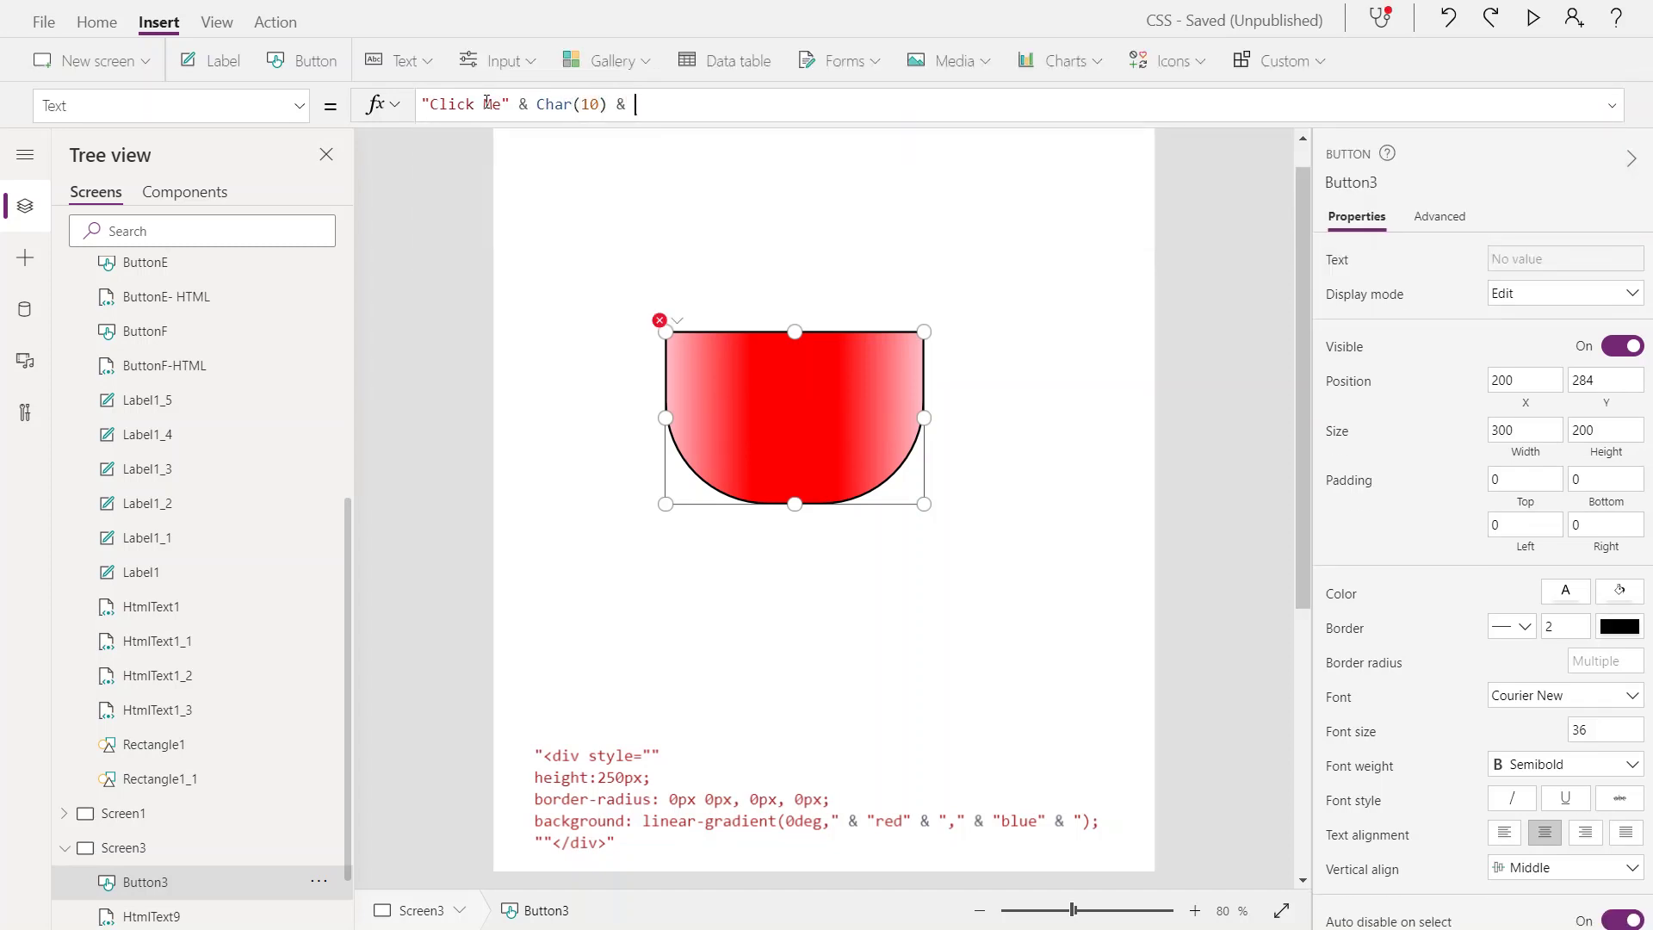
text(char(10))
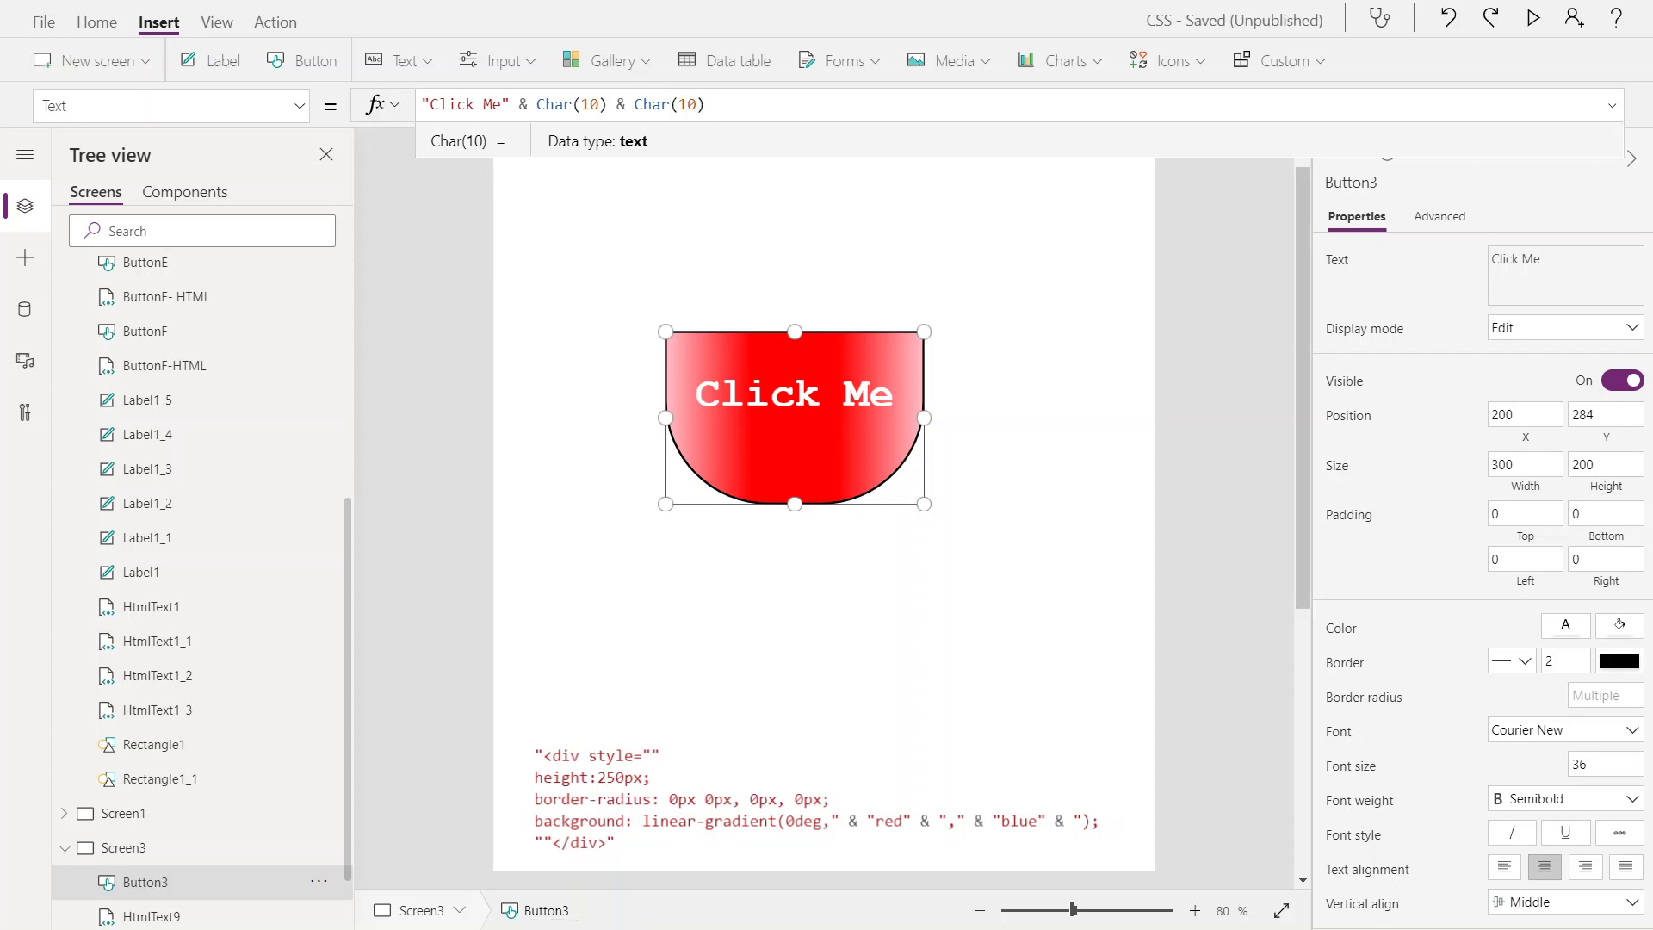
- Set the button's hover text color to standard black, and clear its HoverFill formula to choose a standard hover fill
scroll(1574, 772, down, 3)
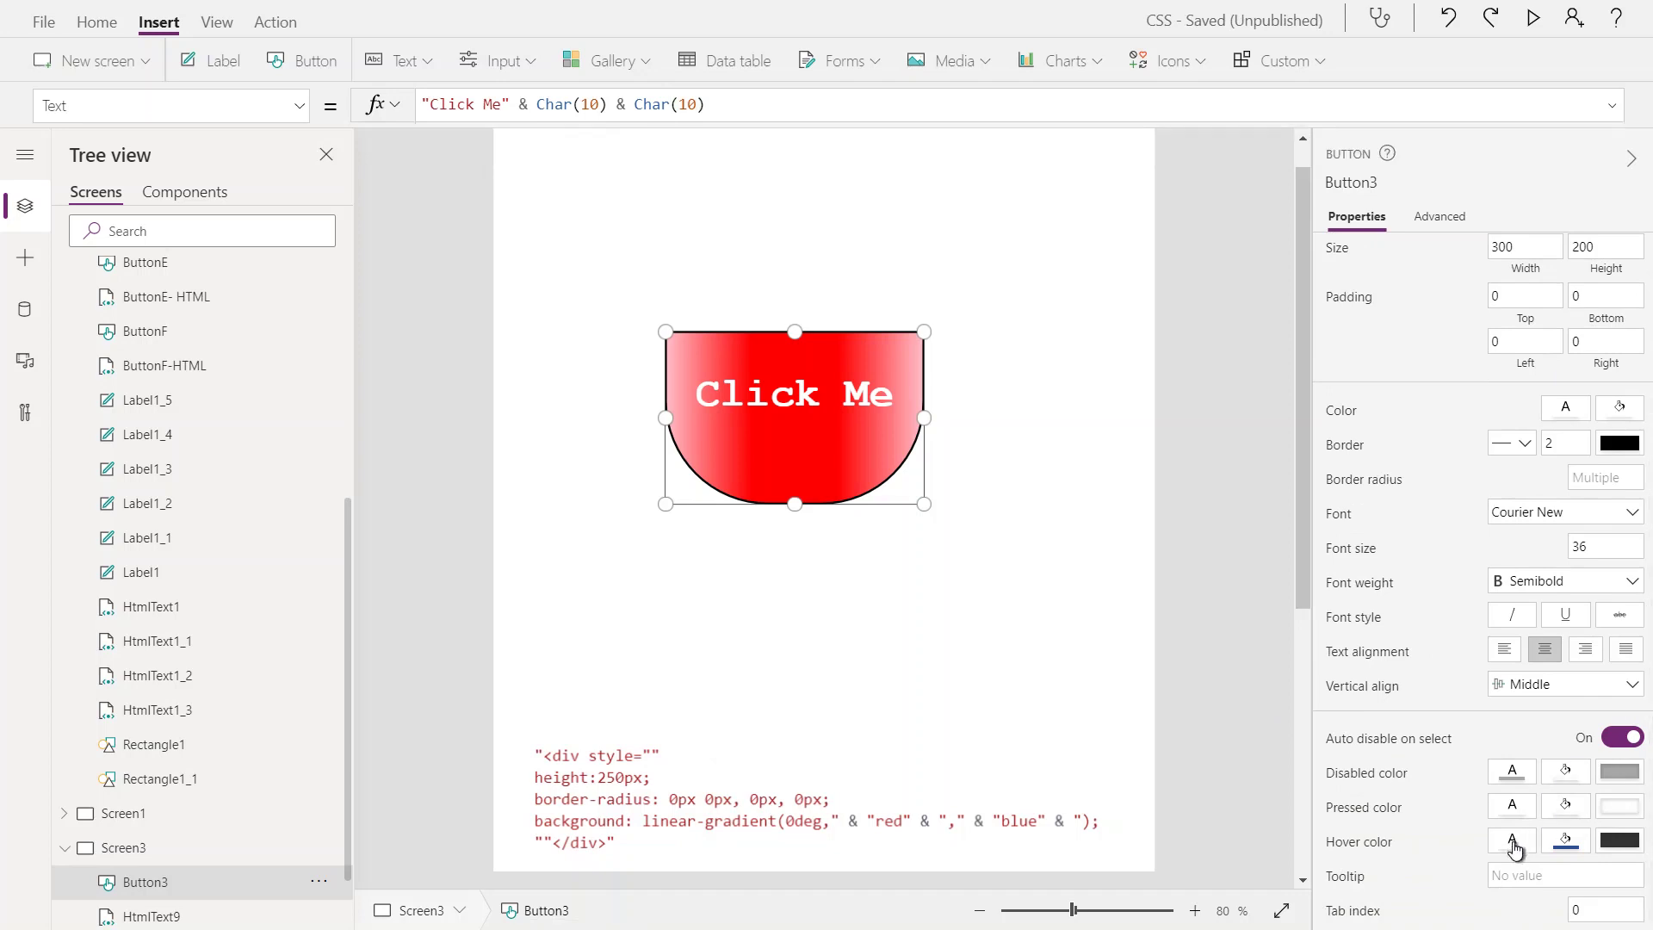
click(1513, 840)
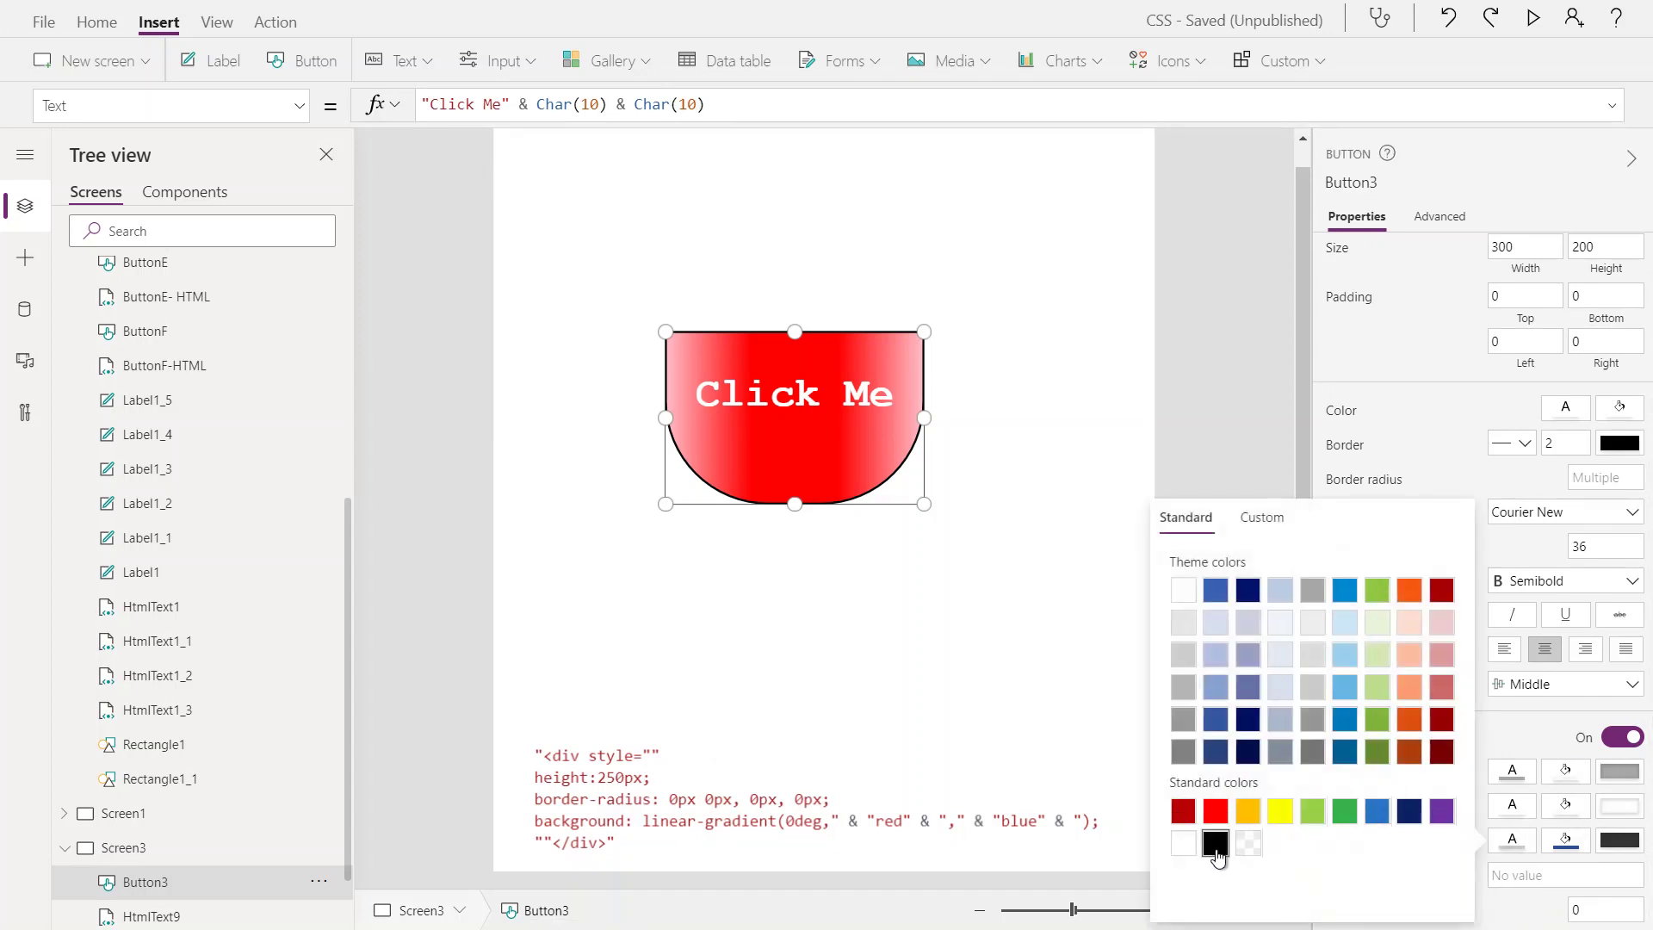
click(1561, 843)
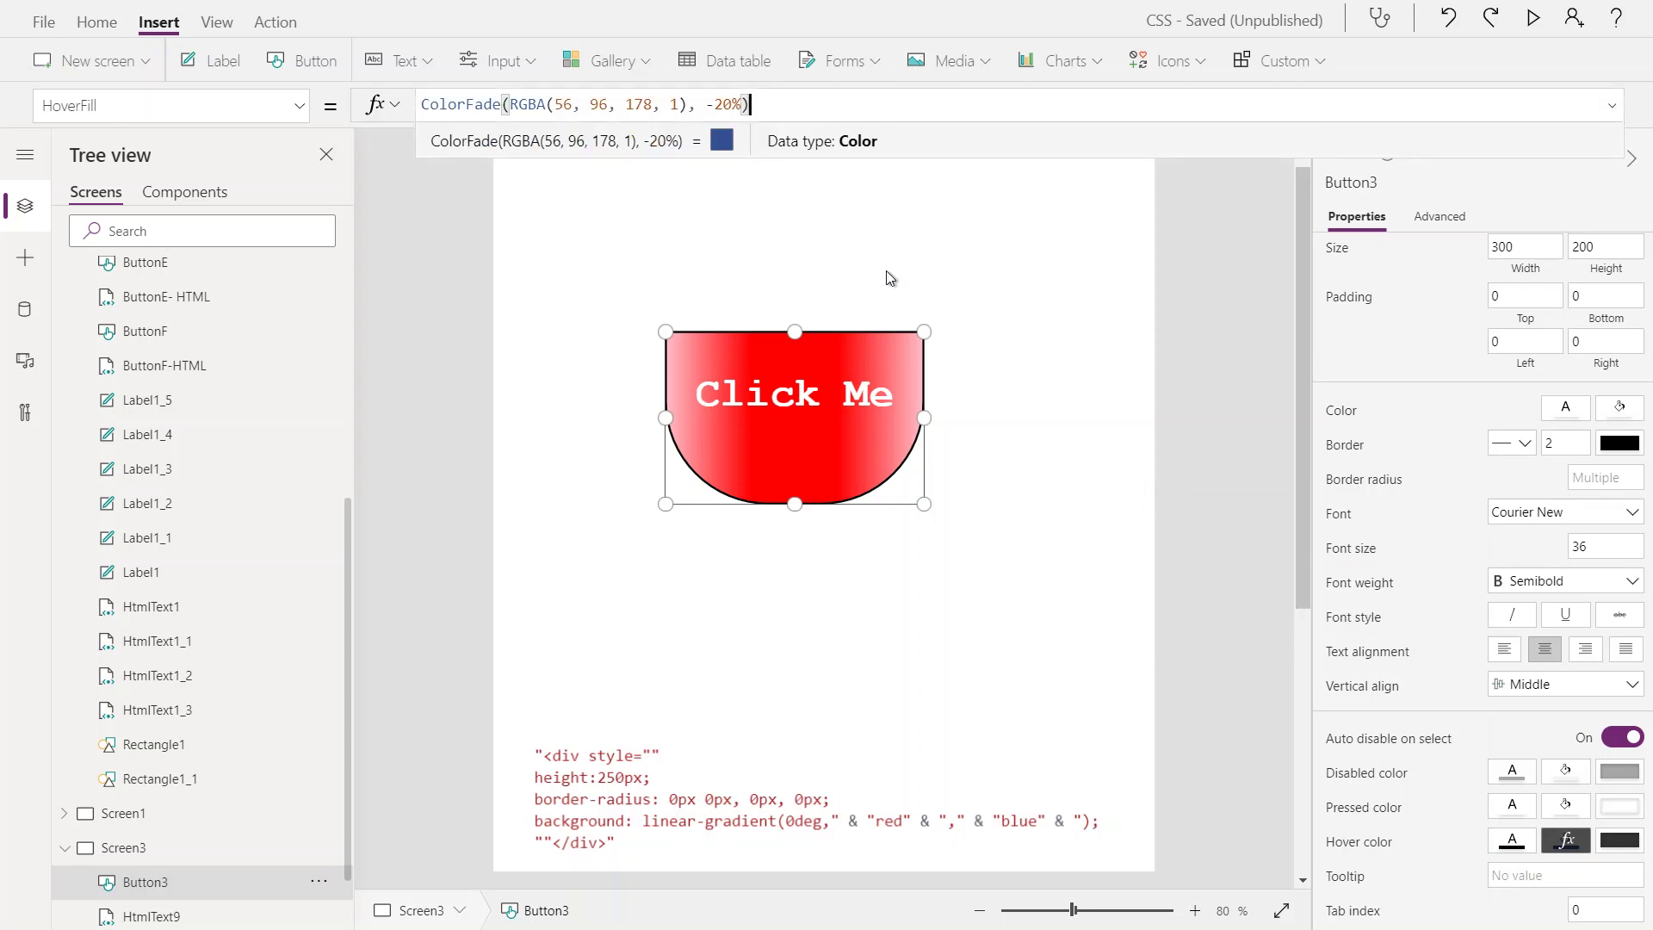
key(ctrl+a)
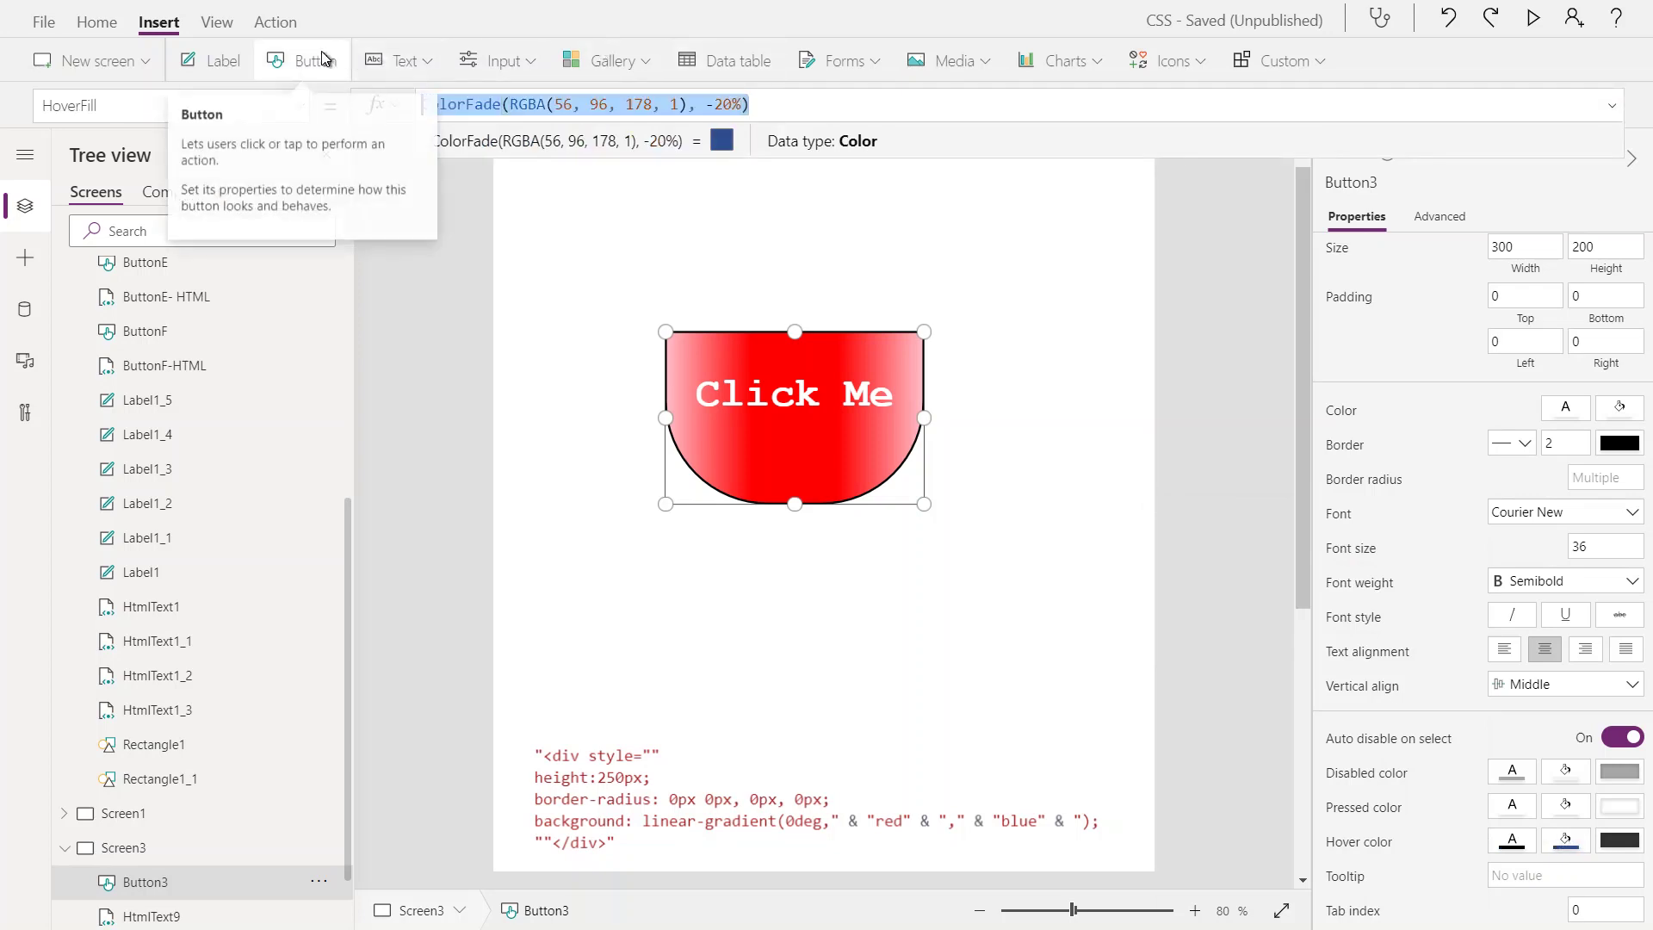
key(Delete)
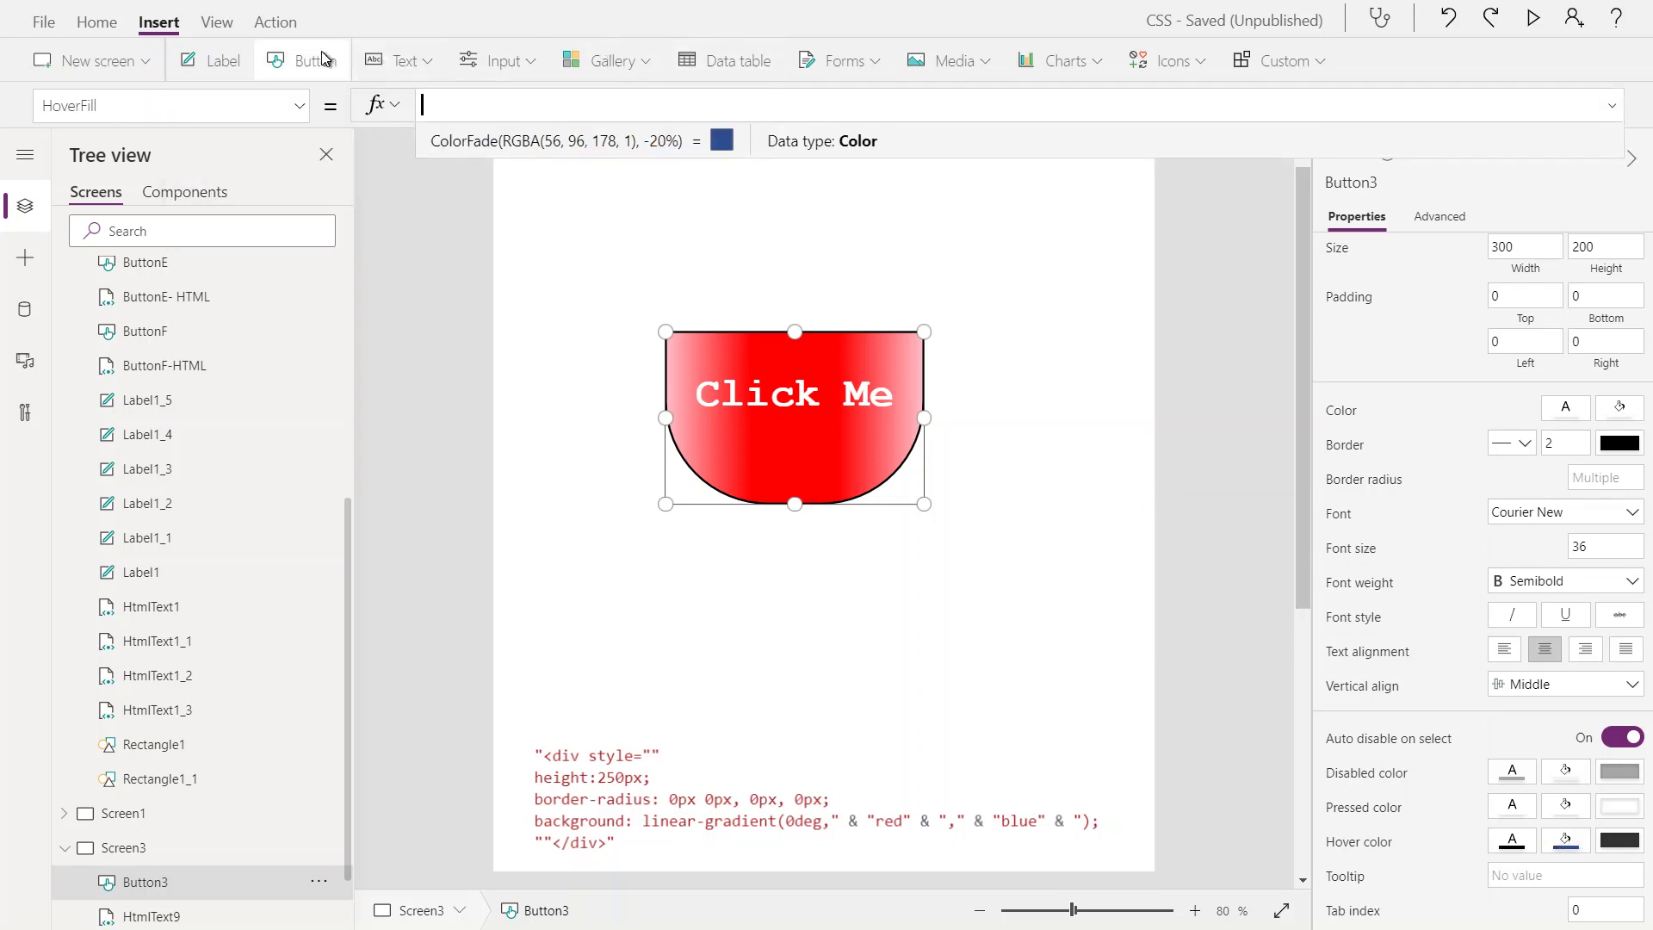
click(1570, 842)
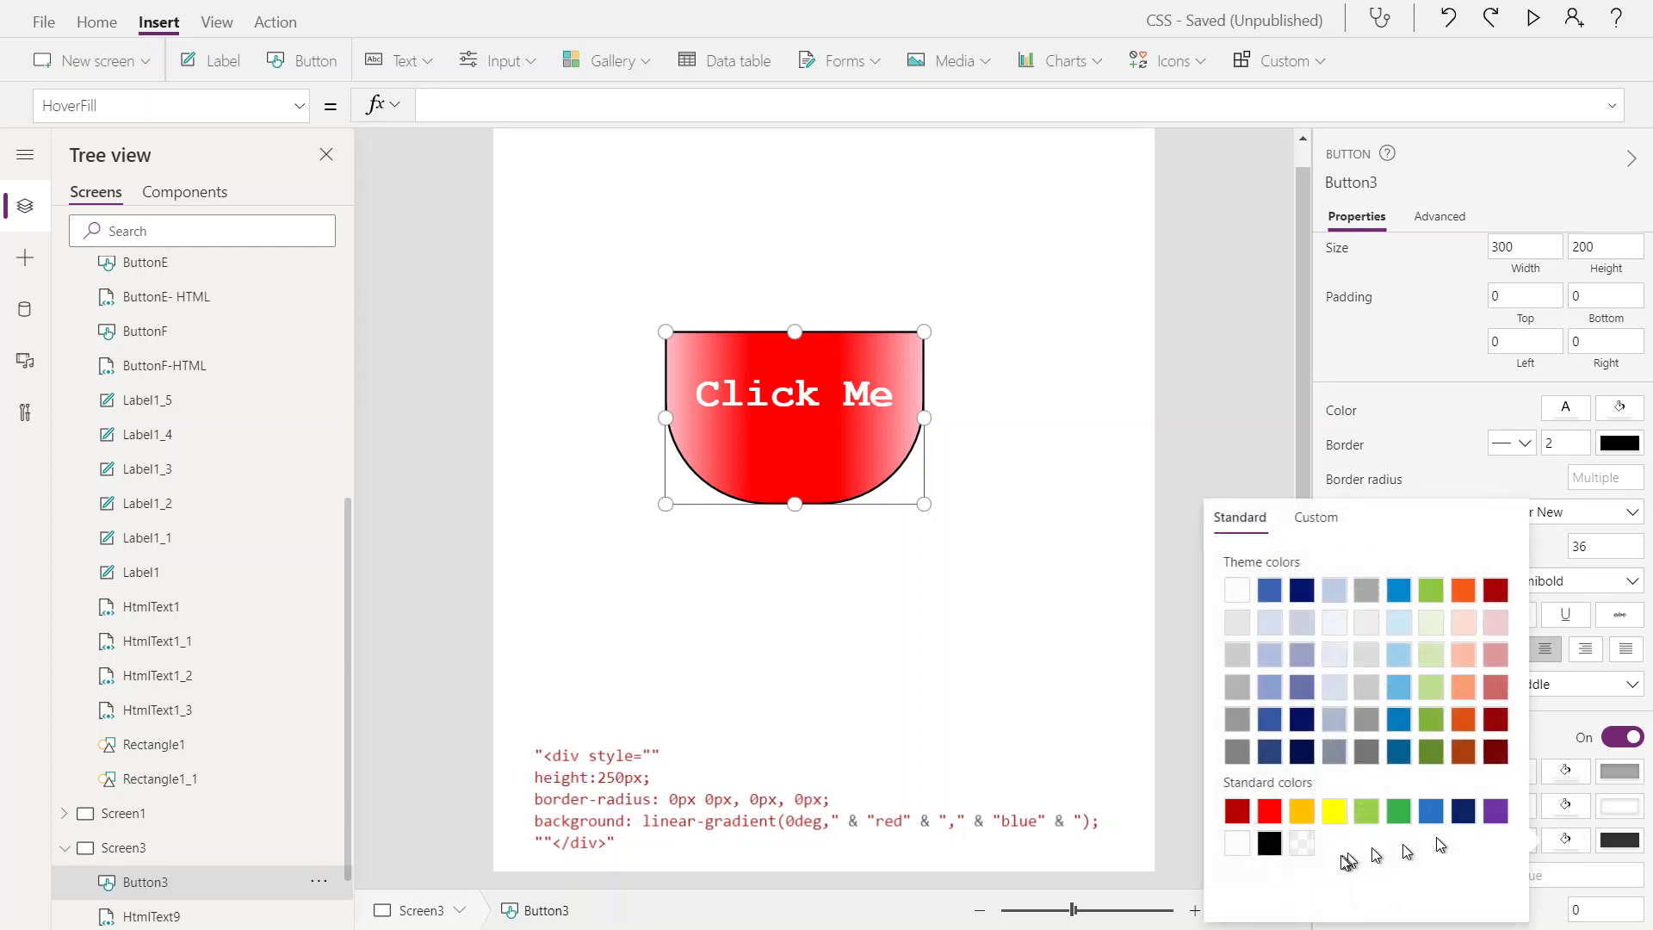
click(757, 654)
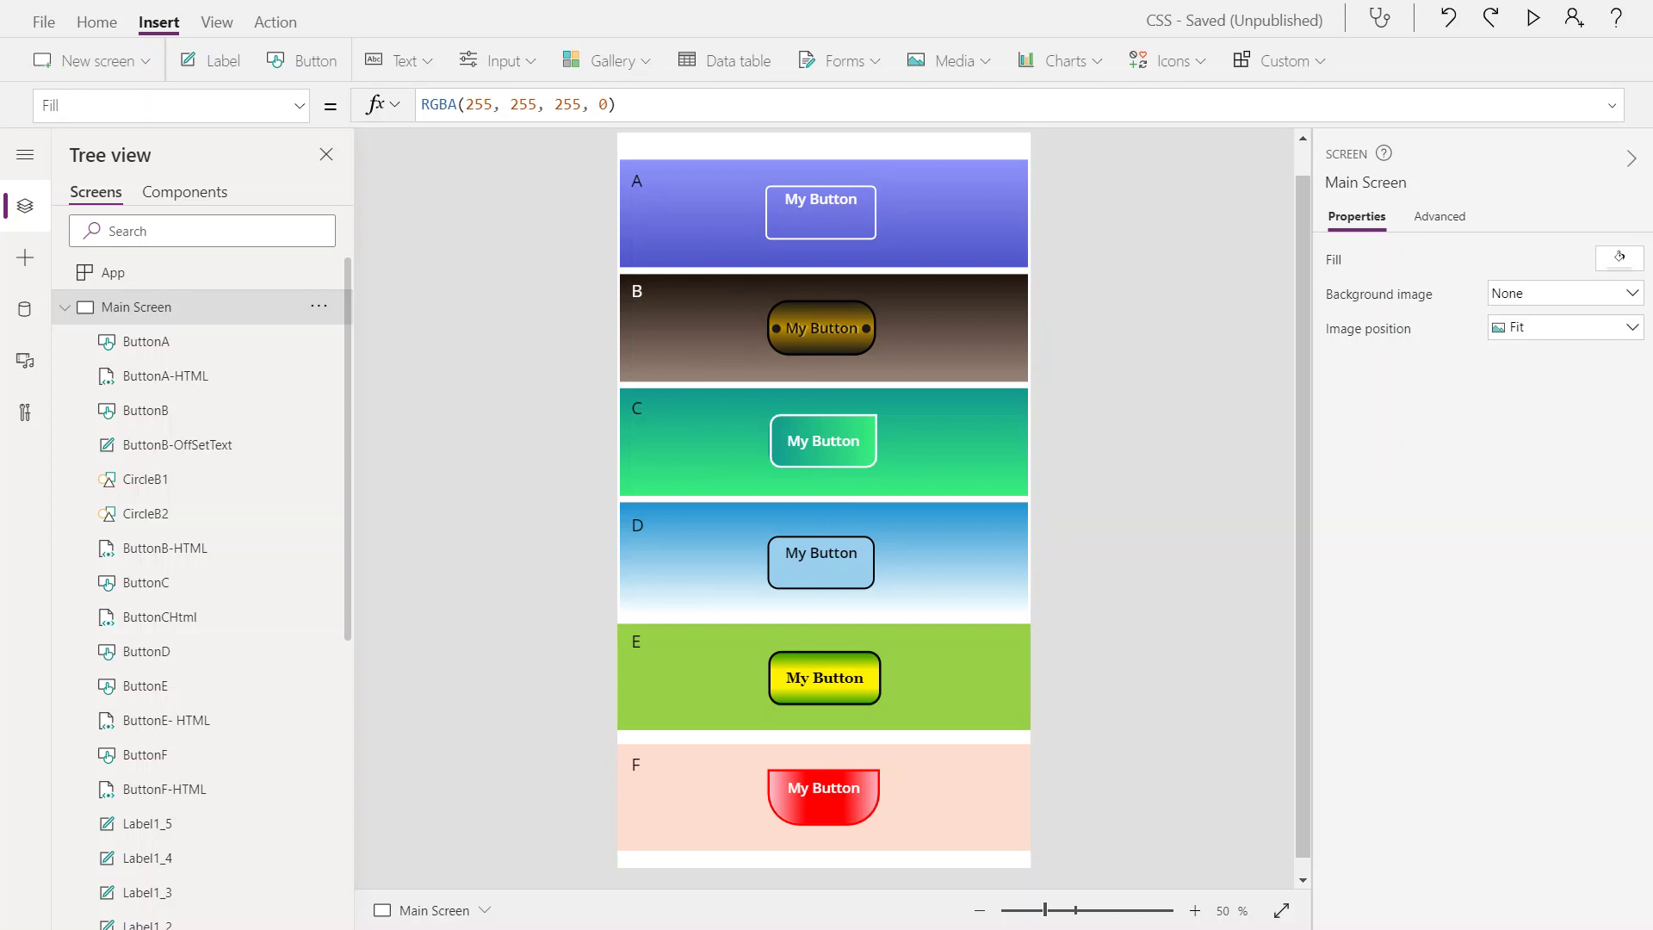
- Save the app
key(ctrl+s)
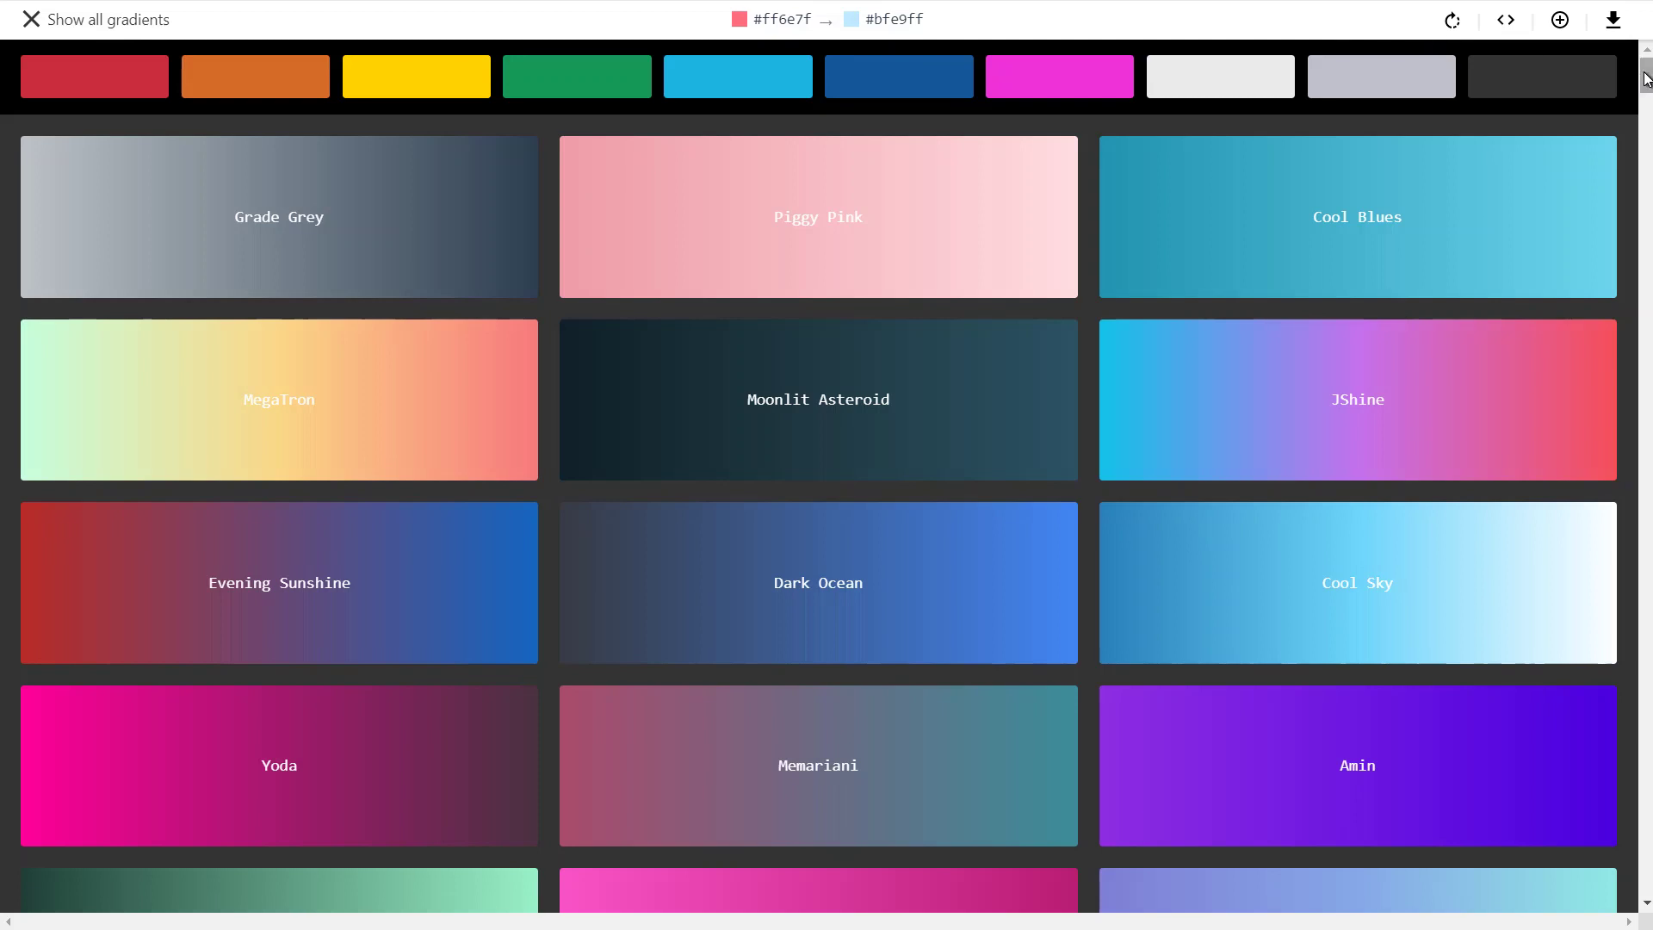
- Switch to the web gradient gallery and browse its named color gradients for button ideas
click(1645, 111)
drag(1645, 111, 1648, 288)
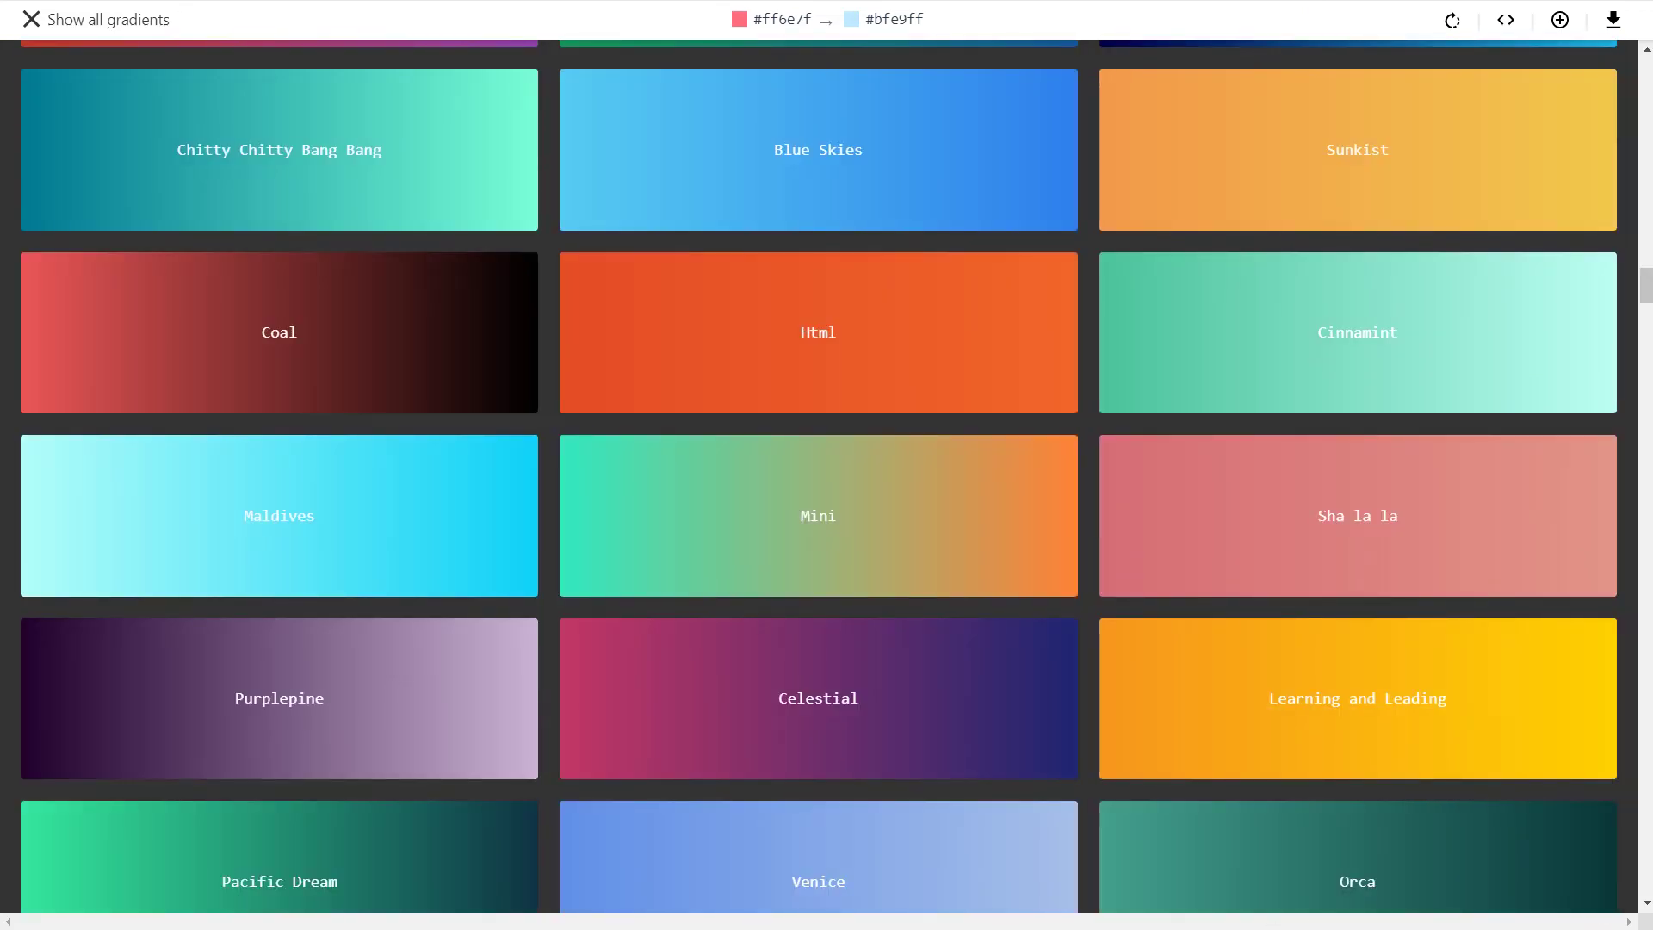